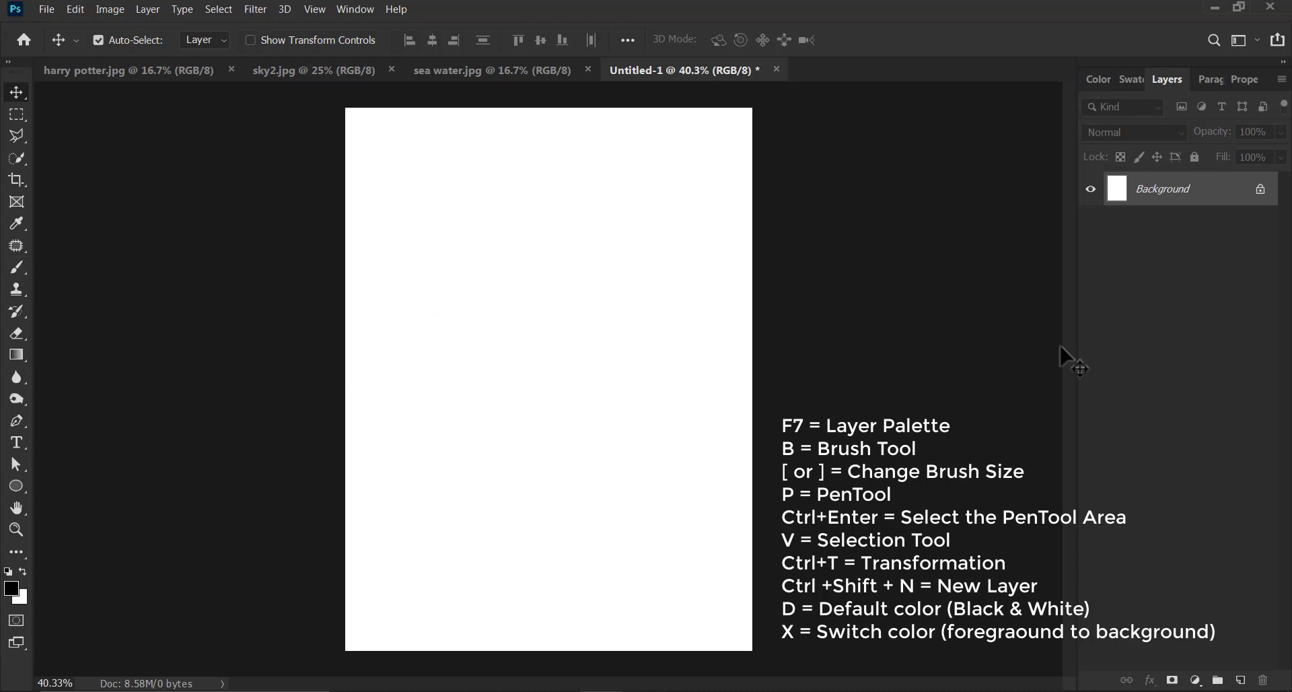
Step: Add a new layer and handwrite the heading "MASK" with a double underline and the note "Black → hide" using the Brush tool
click(1243, 682)
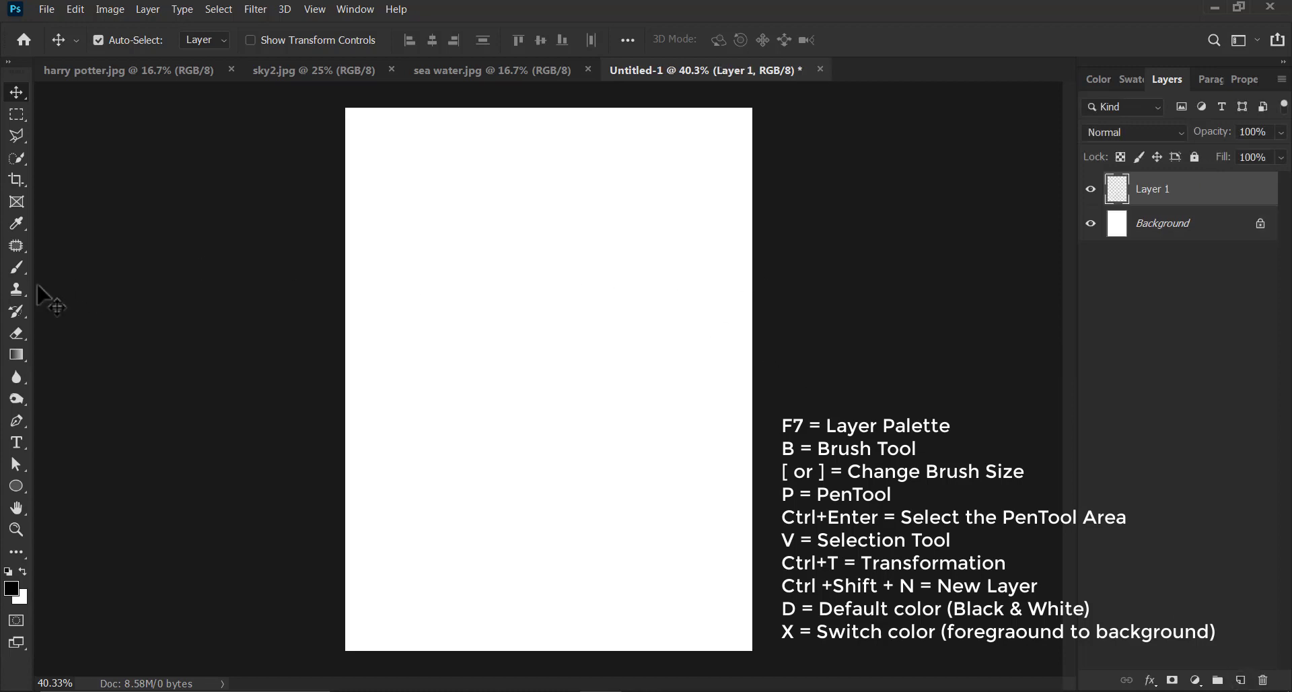
key(b)
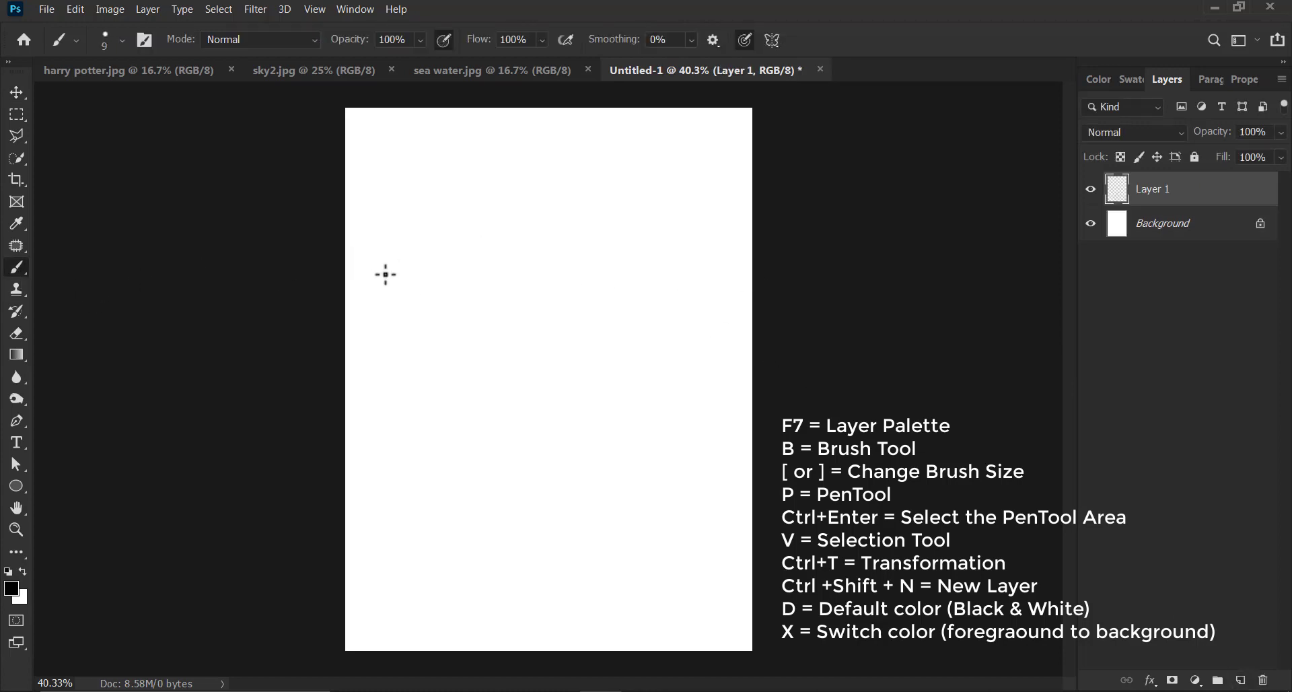
mouse_move(378, 284)
mouse_down()
mouse_move(408, 269)
mouse_move(443, 239)
mouse_move(429, 261)
mouse_move(468, 237)
mouse_move(467, 257)
mouse_move(497, 242)
mouse_move(469, 279)
mouse_up()
drag(372, 315, 737, 267)
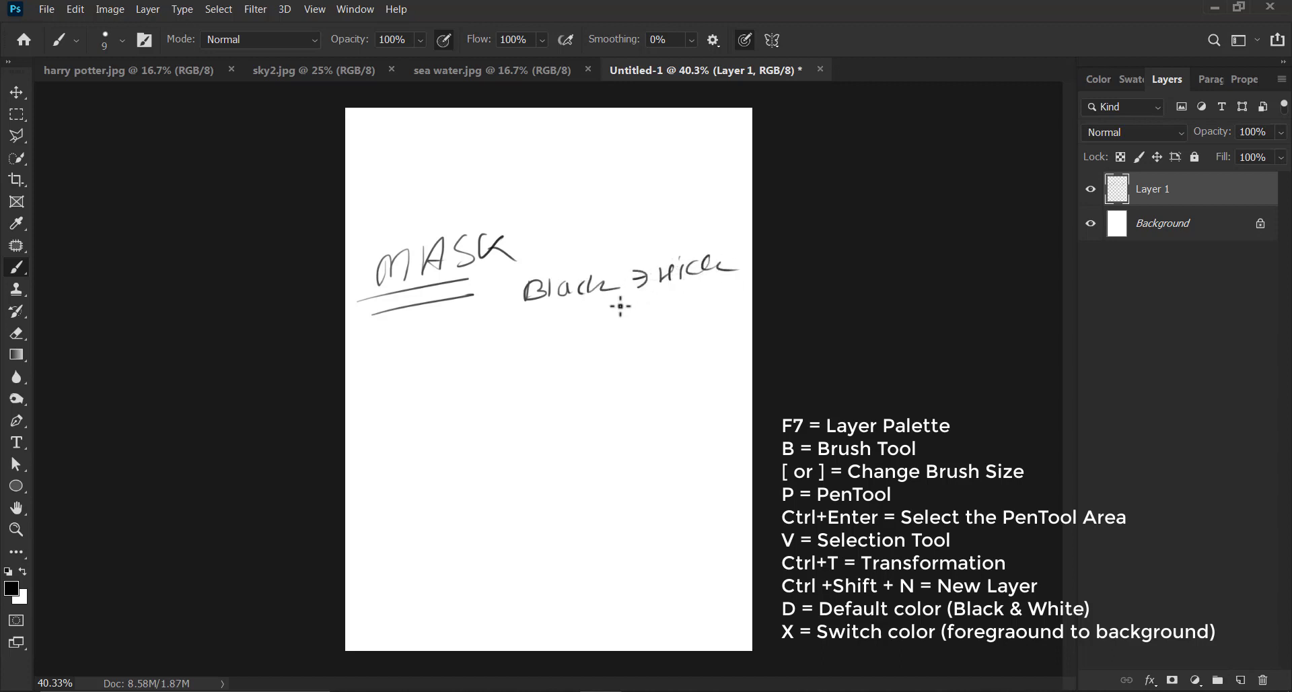
Step: Handwrite a second brush note, an abbreviated "White → visible", beneath the note about black
drag(520, 325, 535, 330)
mouse_move(541, 330)
mouse_down()
mouse_move(588, 326)
mouse_move(675, 316)
mouse_up()
click(672, 300)
drag(695, 310, 713, 317)
drag(682, 332, 708, 328)
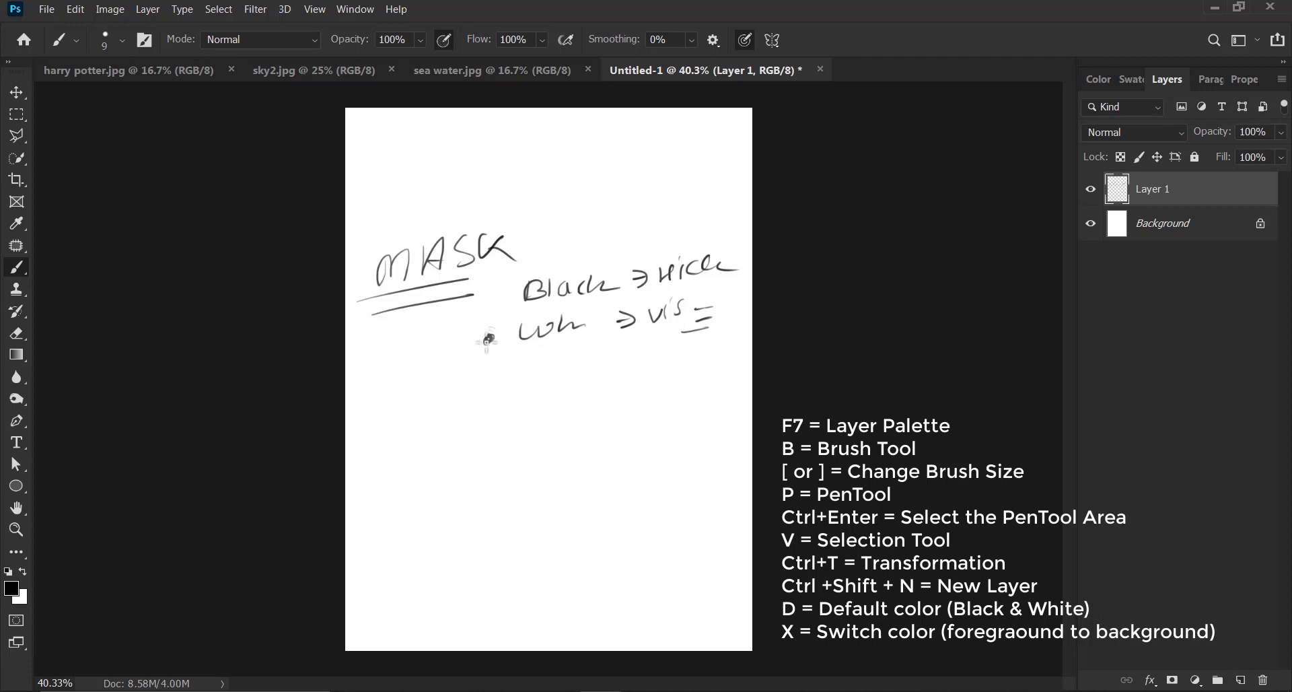
Step: Mark the two handwritten notes with bullet dots and underlines, then hide Layer 1
drag(484, 357, 521, 347)
click(491, 297)
drag(508, 314, 616, 289)
drag(530, 353, 591, 344)
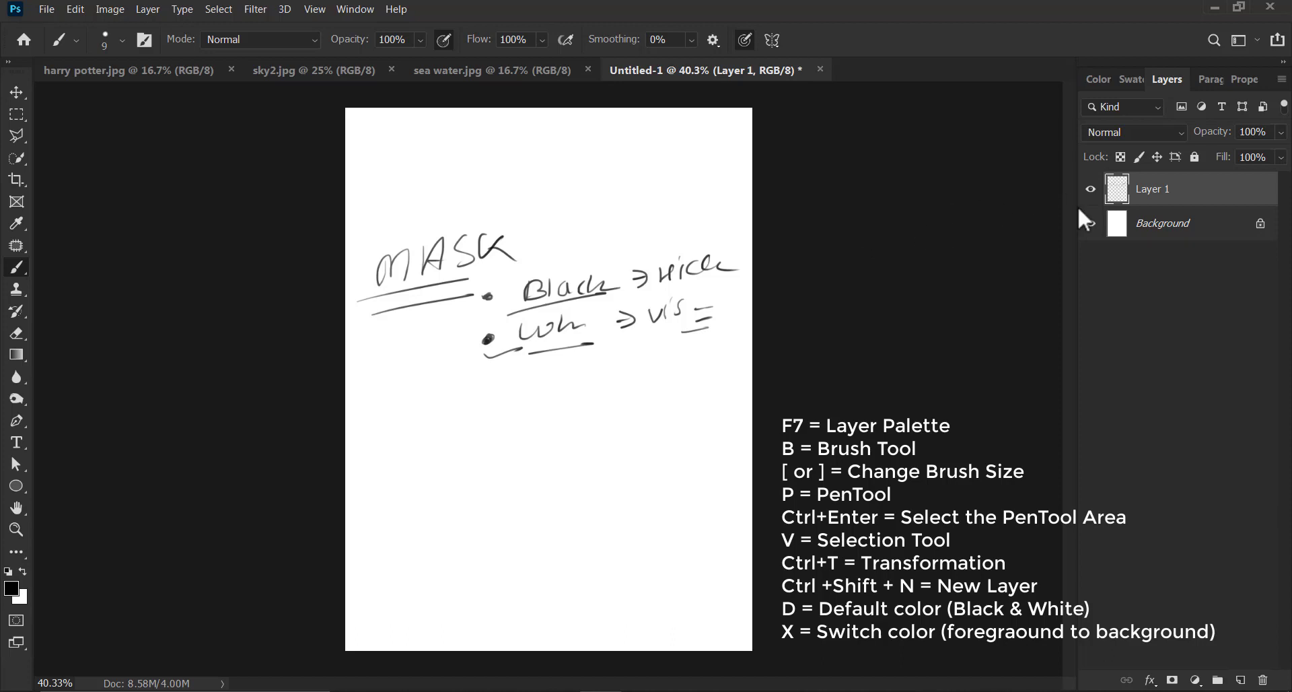
click(1090, 189)
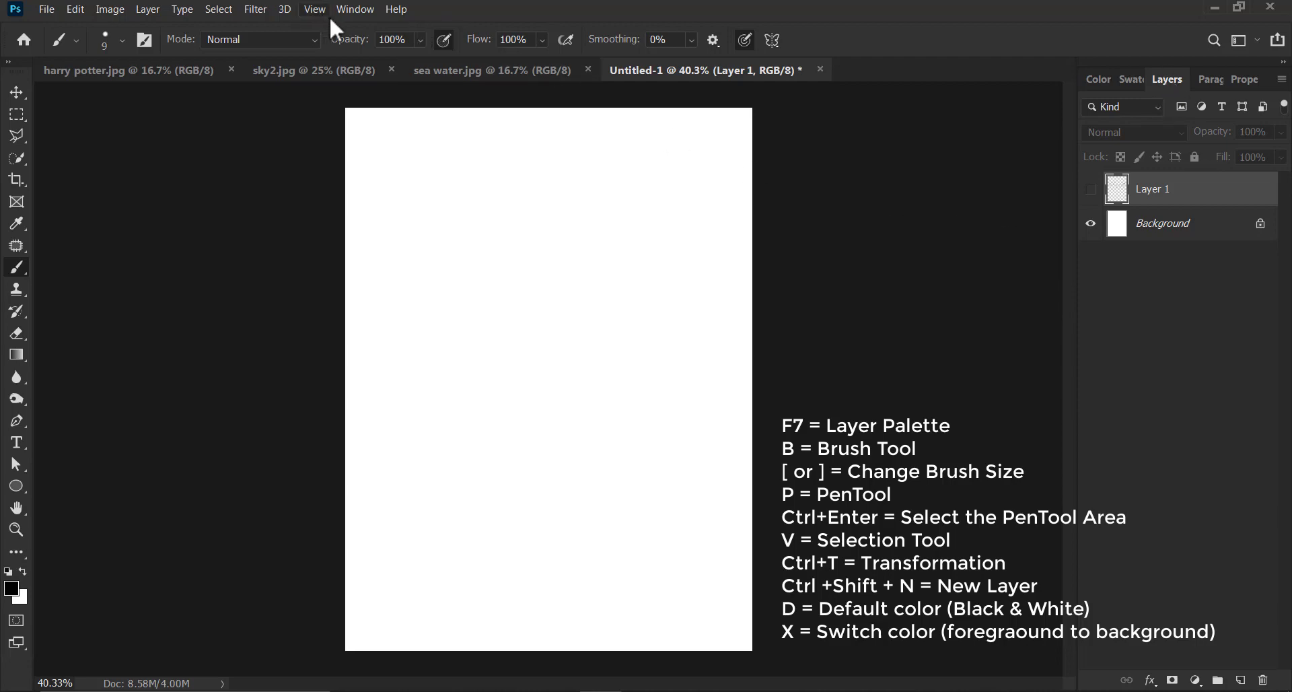
click(358, 11)
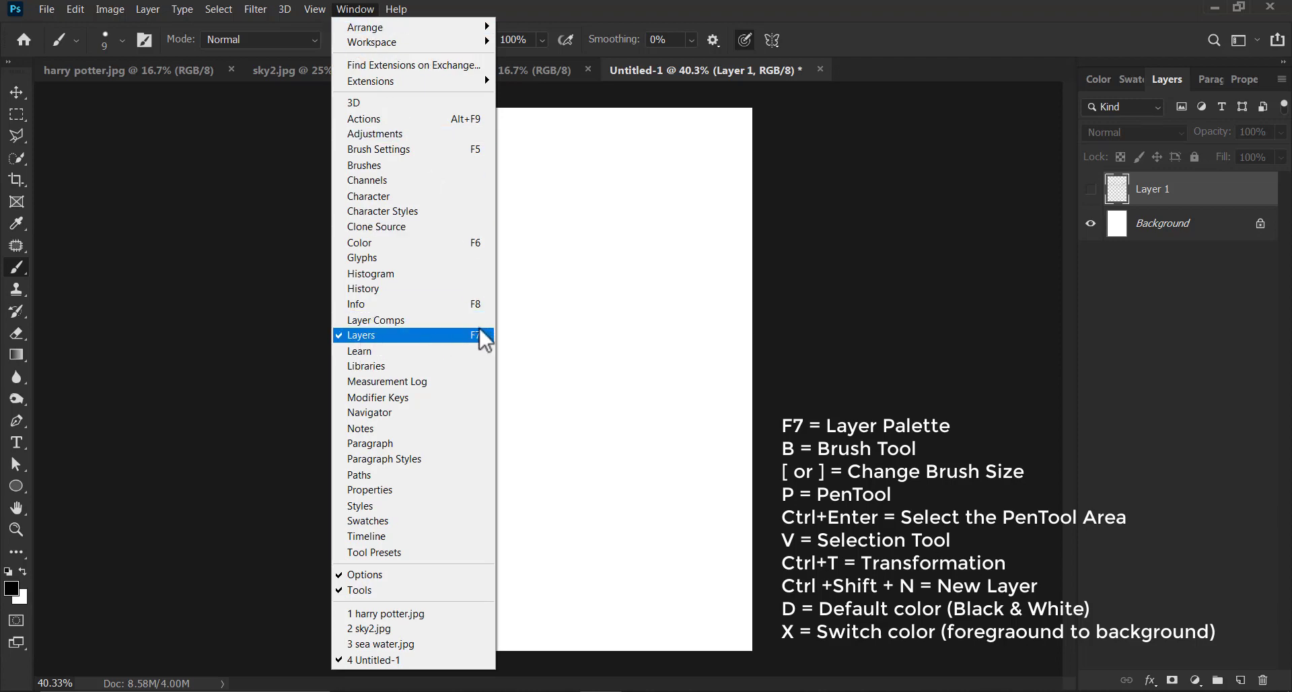
click(562, 341)
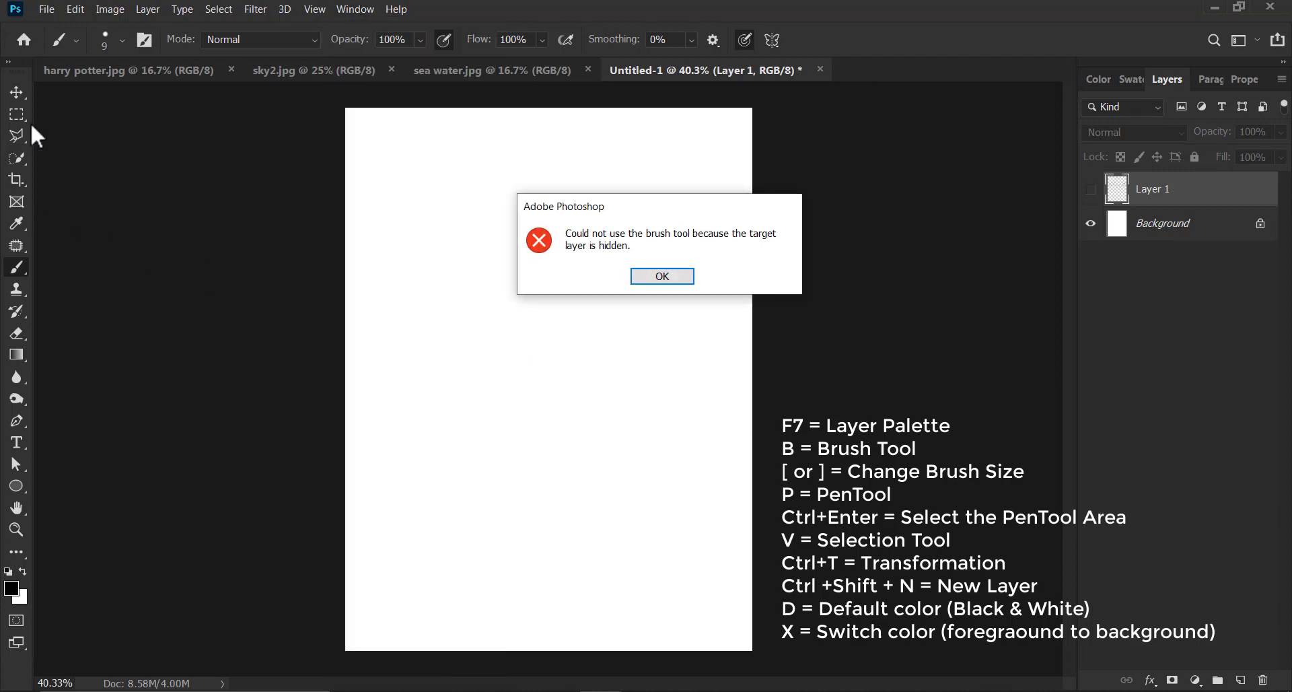
click(690, 281)
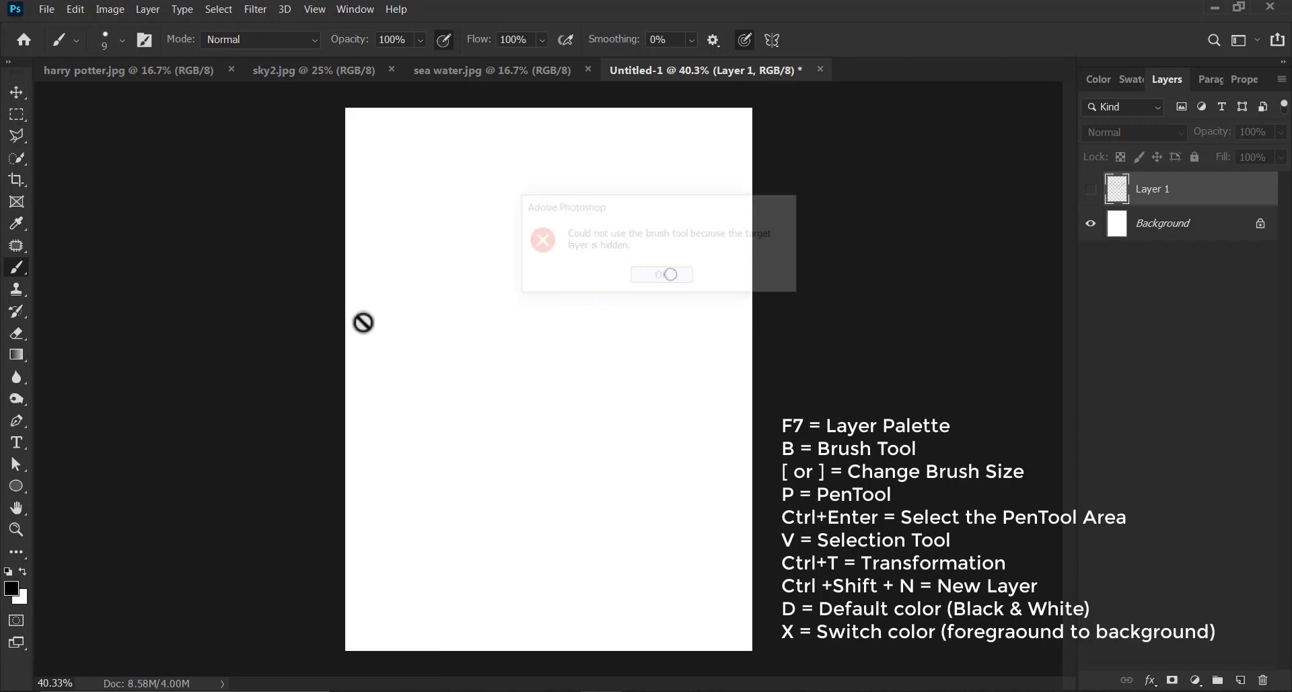
click(357, 9)
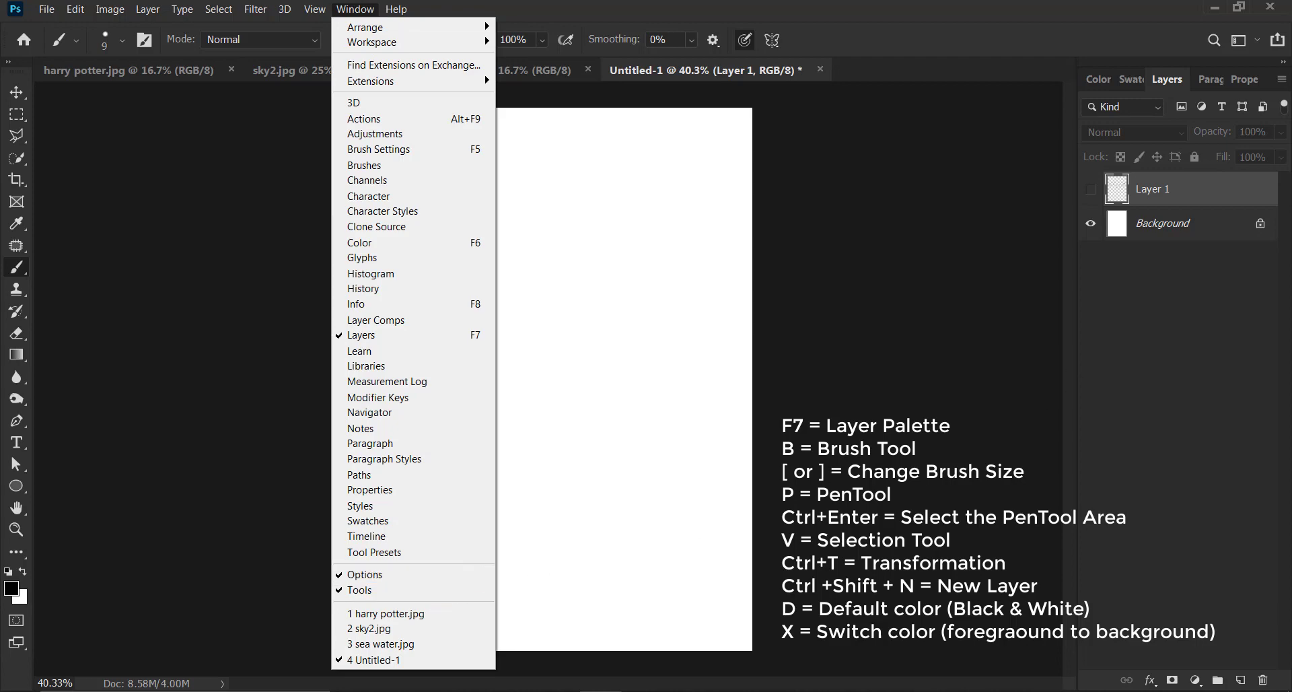
click(1166, 293)
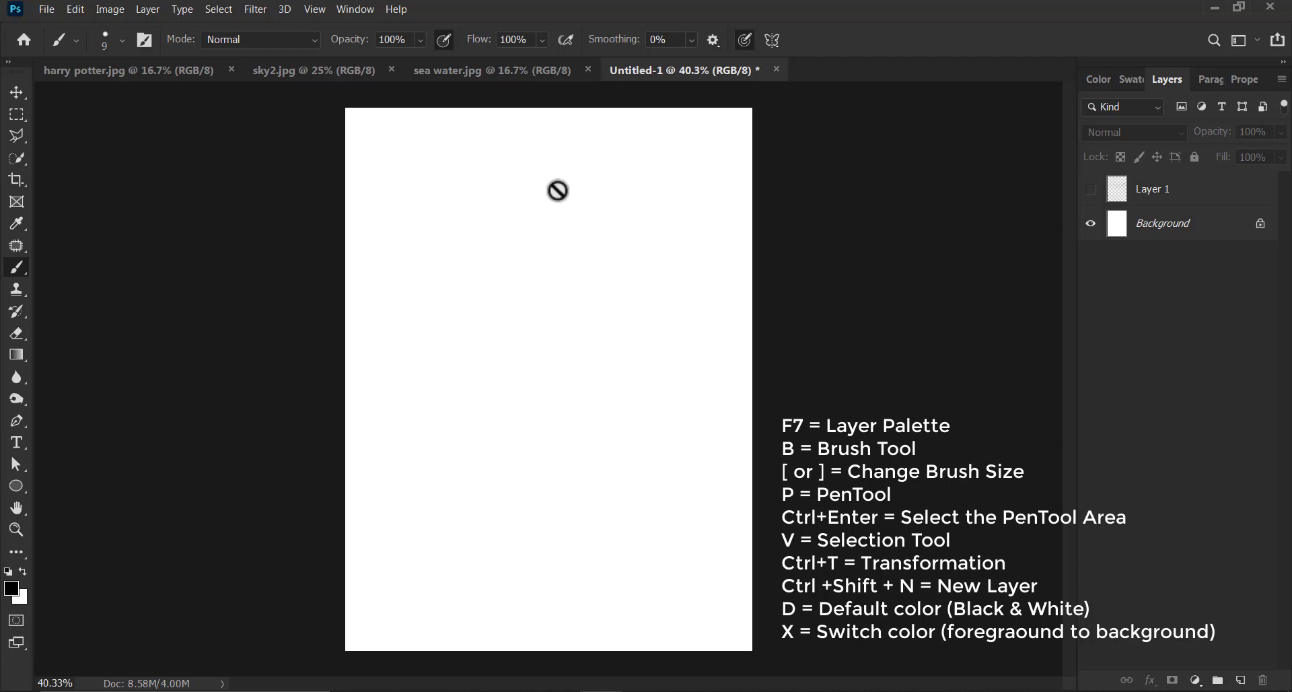
Step: In harry potter.jpg, start a Pen tool outline at the base of the castle's left wall and trace up around the first roof-edge pinnacles
click(18, 95)
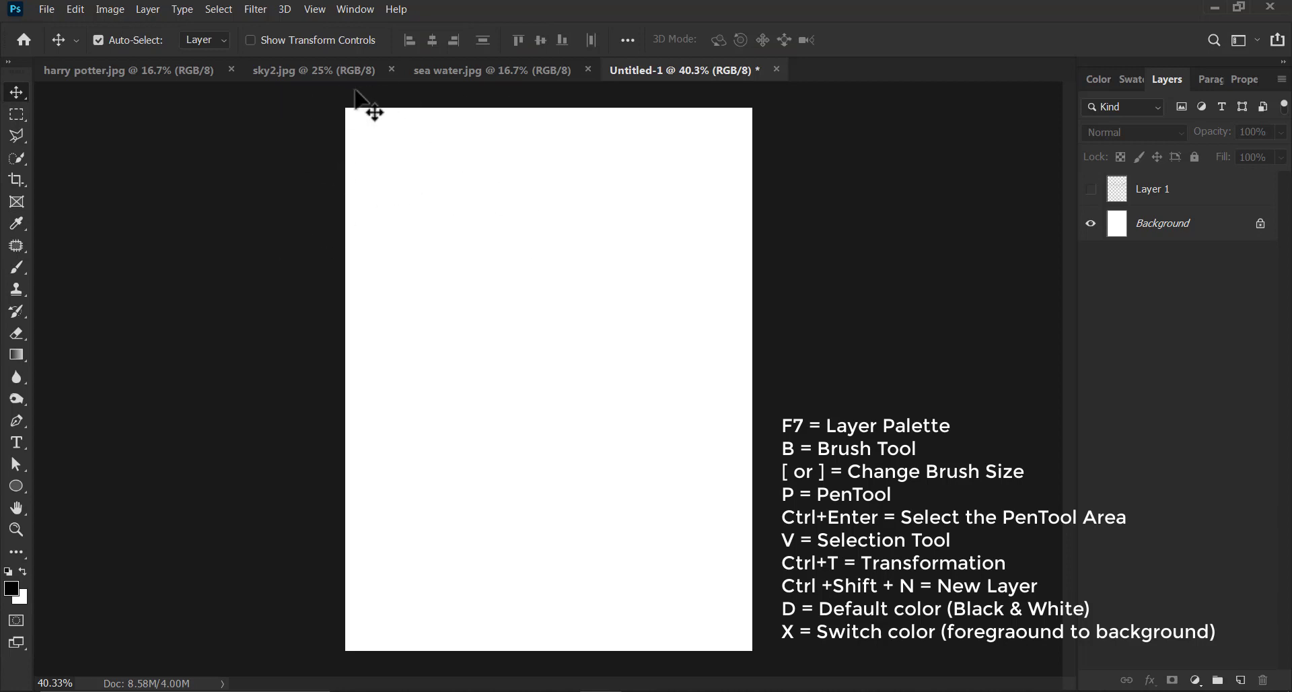
click(192, 86)
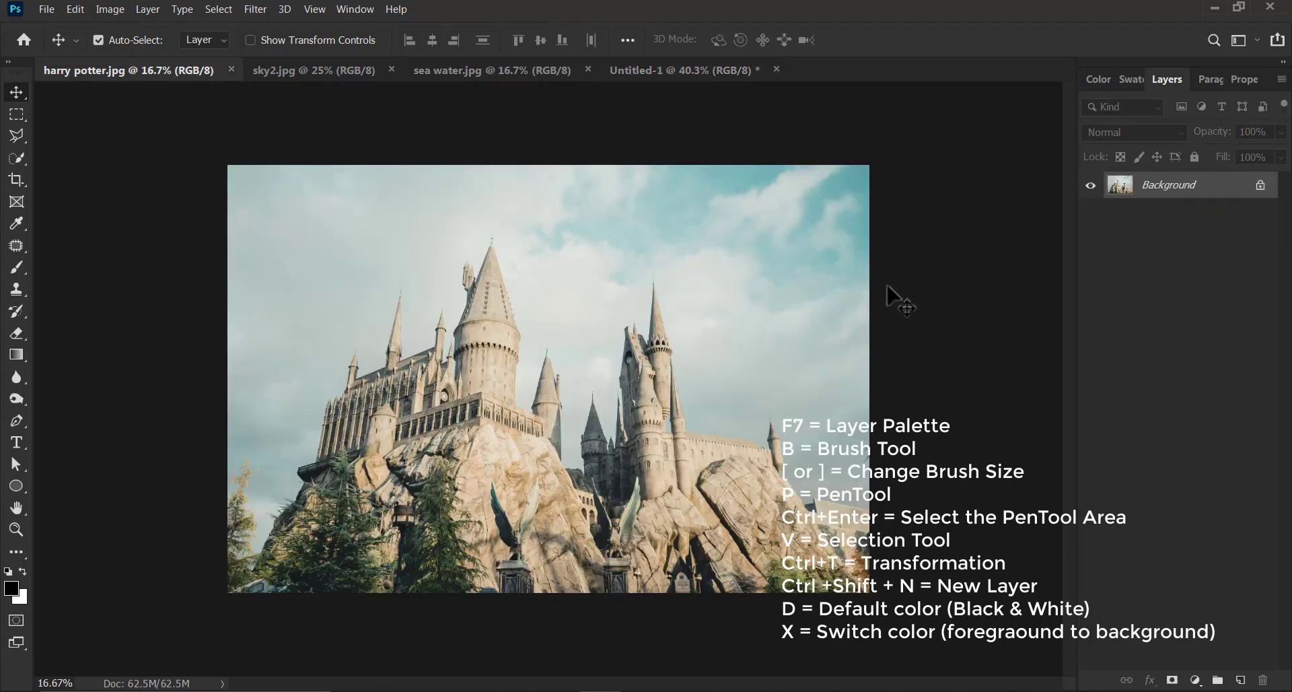
key(ctrl+plus)
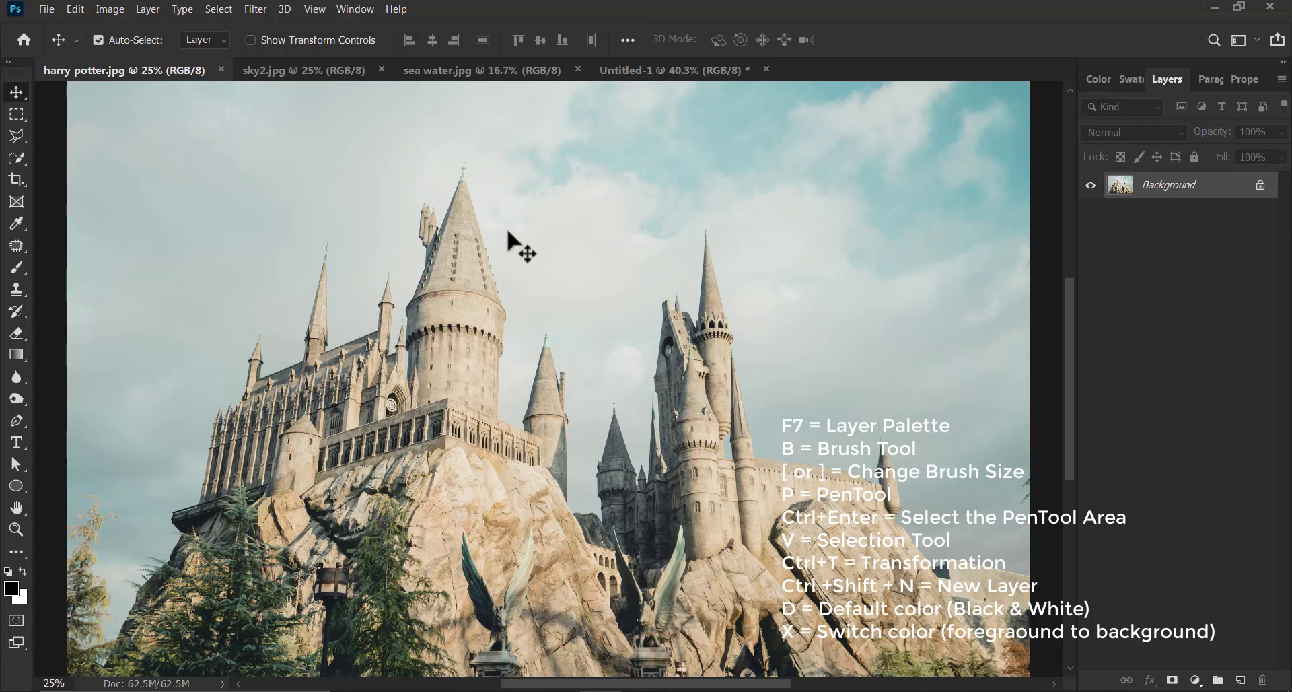
click(18, 418)
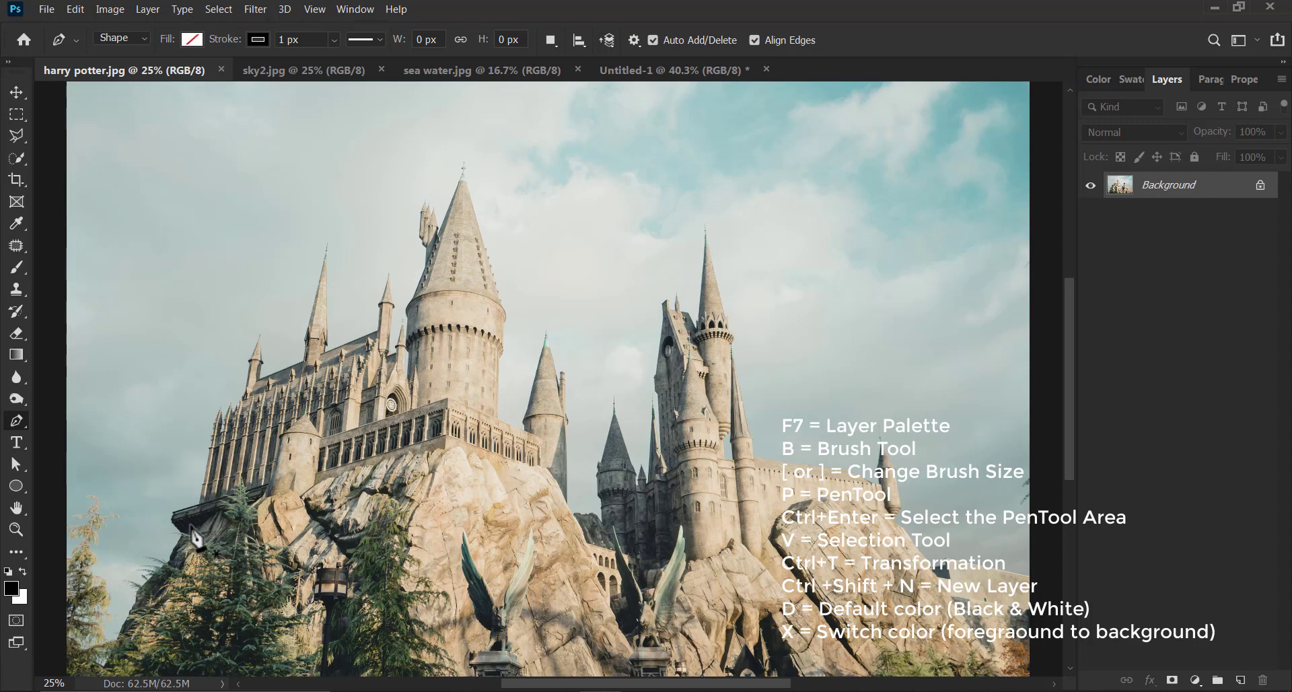
click(199, 504)
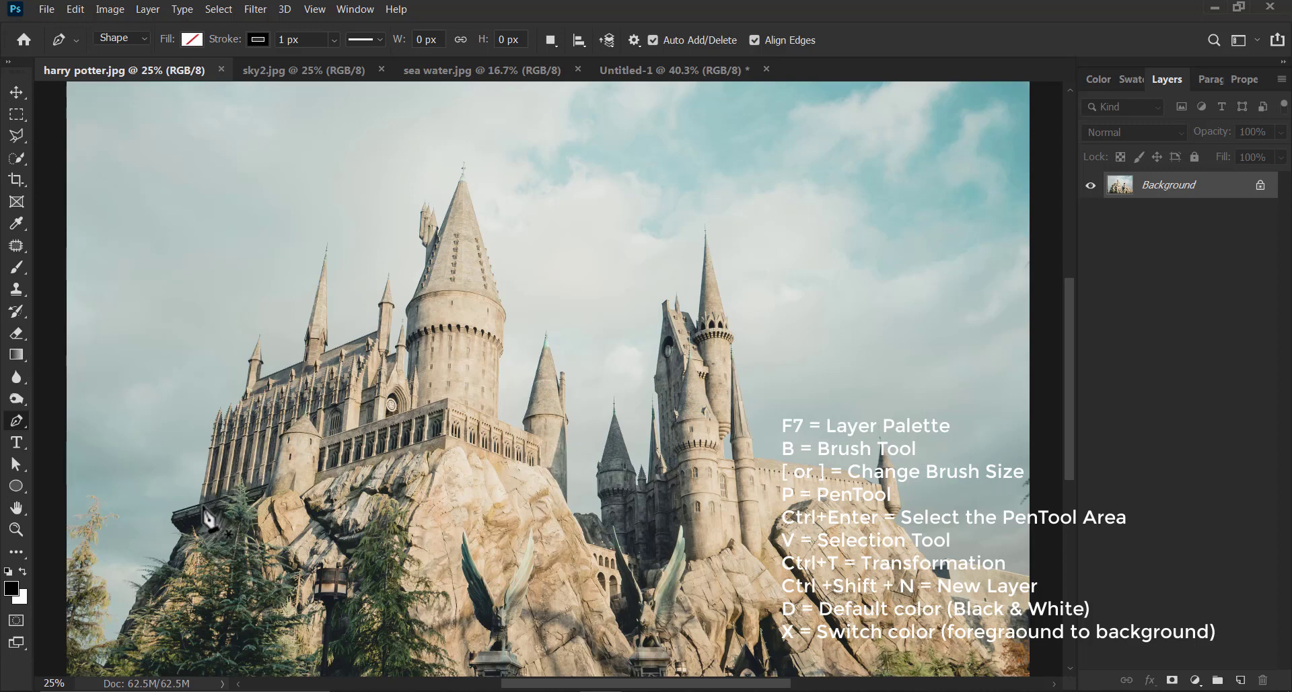
click(220, 406)
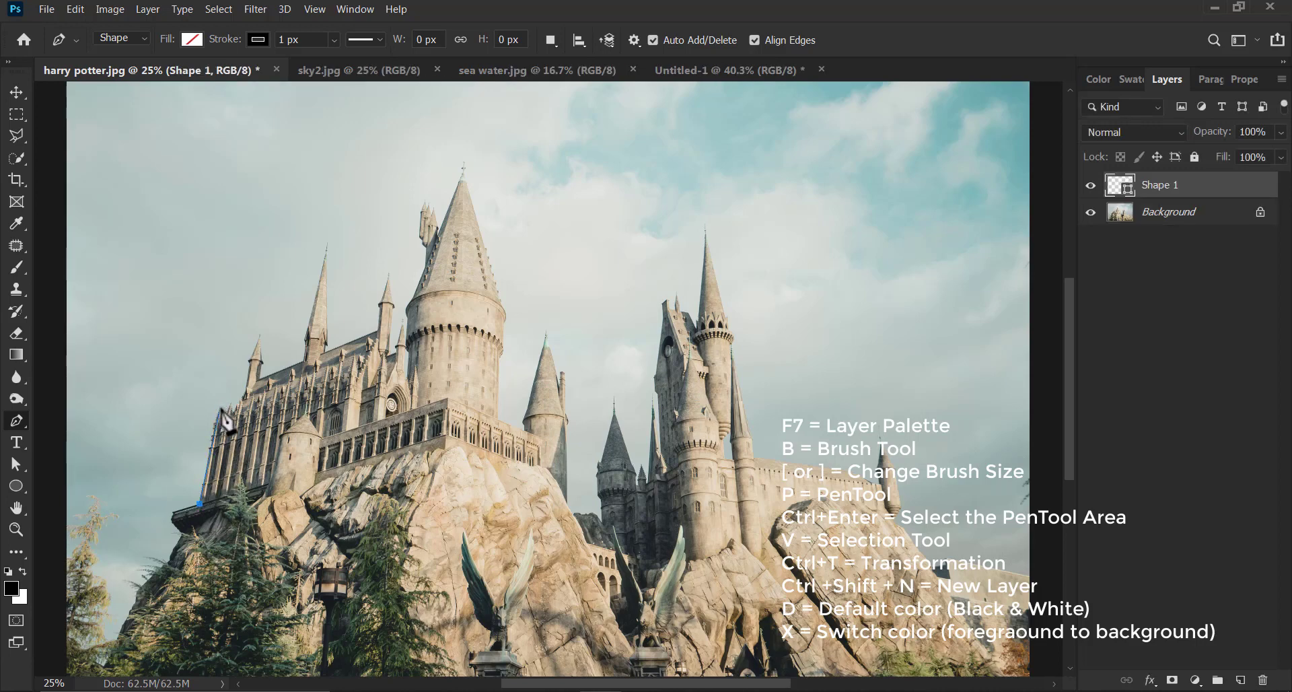
click(224, 427)
click(229, 403)
click(234, 413)
click(242, 396)
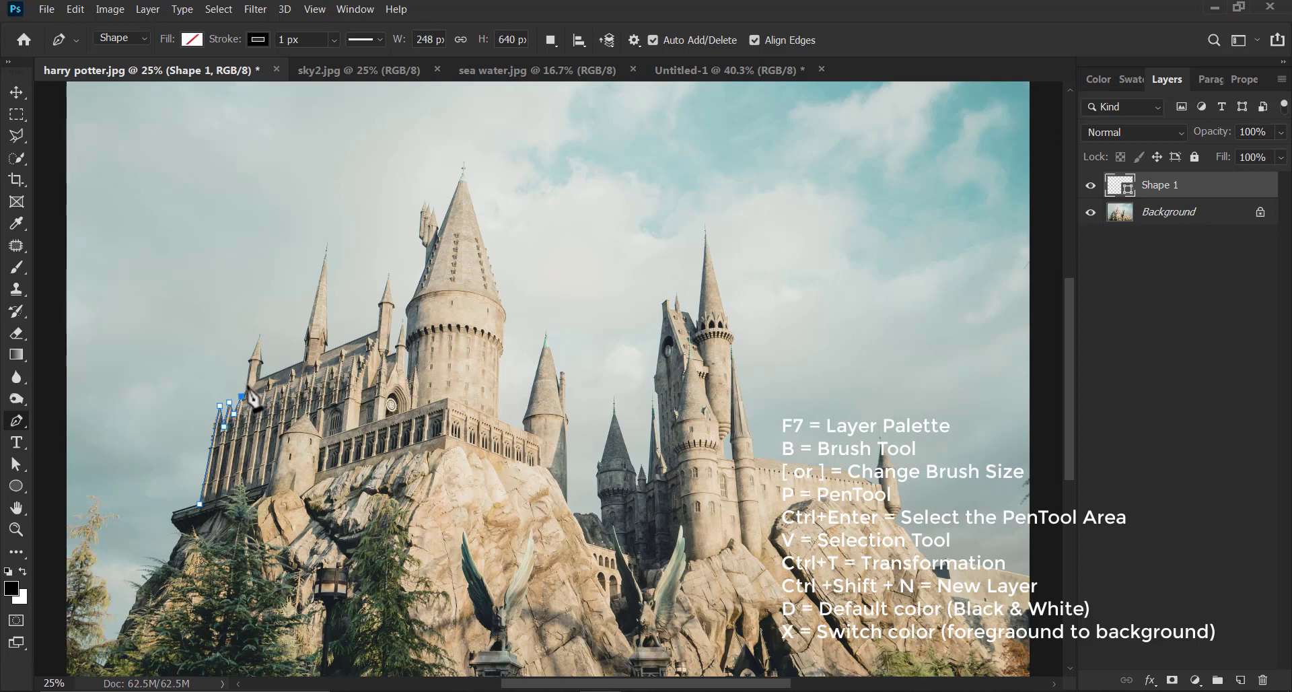
Step: Continue the pen outline around the leftmost small spire and along the roofline to the foot of the tall thin spire
click(245, 385)
click(250, 362)
click(260, 334)
click(262, 361)
click(257, 378)
click(304, 360)
Step: Trace the pen outline around the tall thin spire and along the roof ridge to the next turret
click(305, 342)
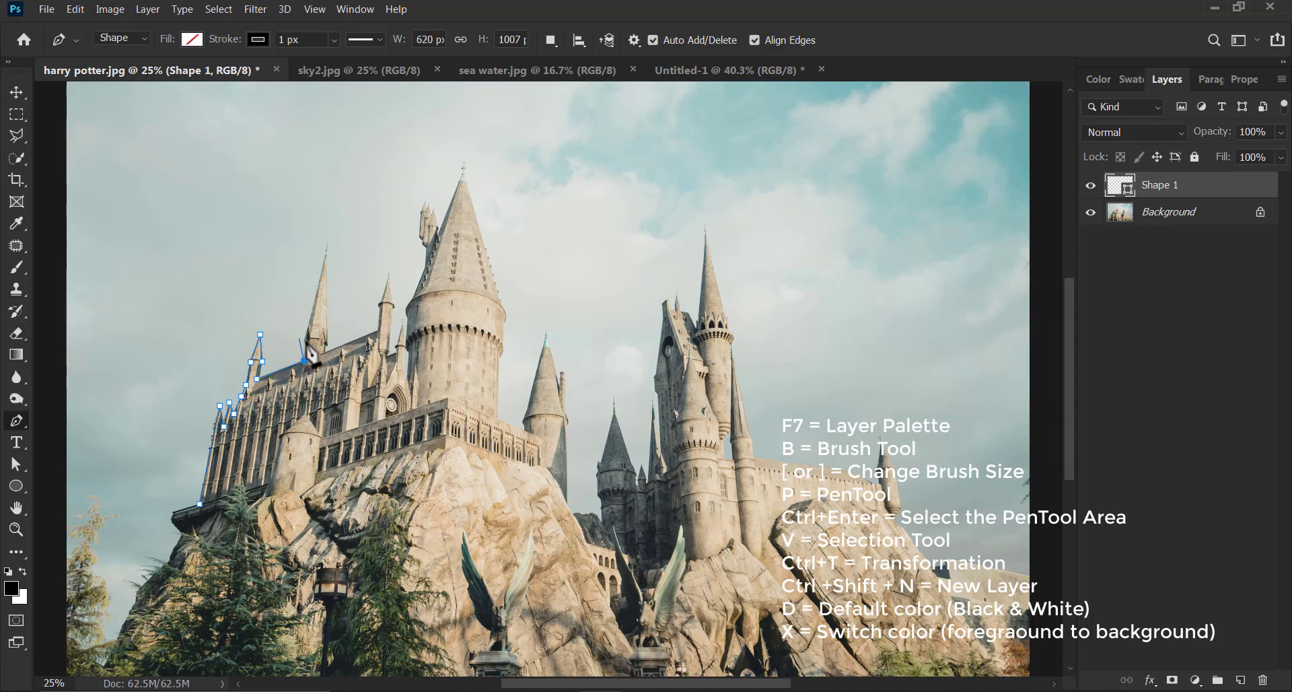
click(329, 246)
click(328, 342)
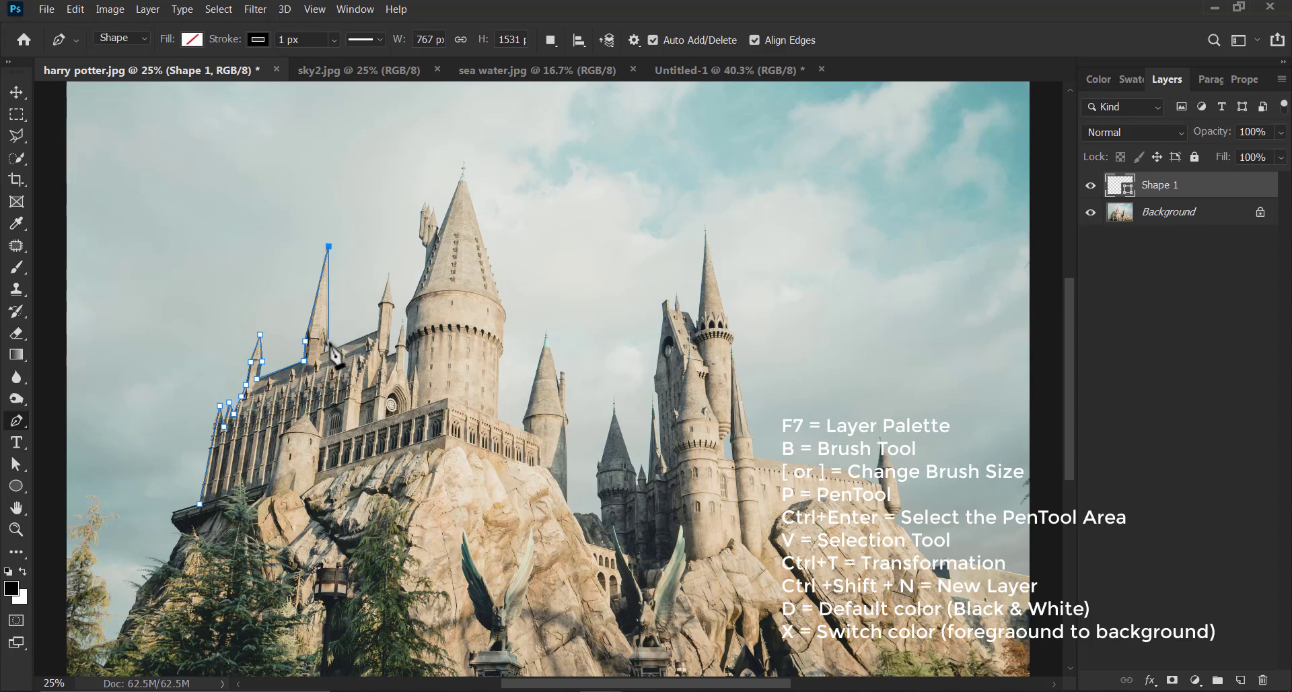
click(323, 352)
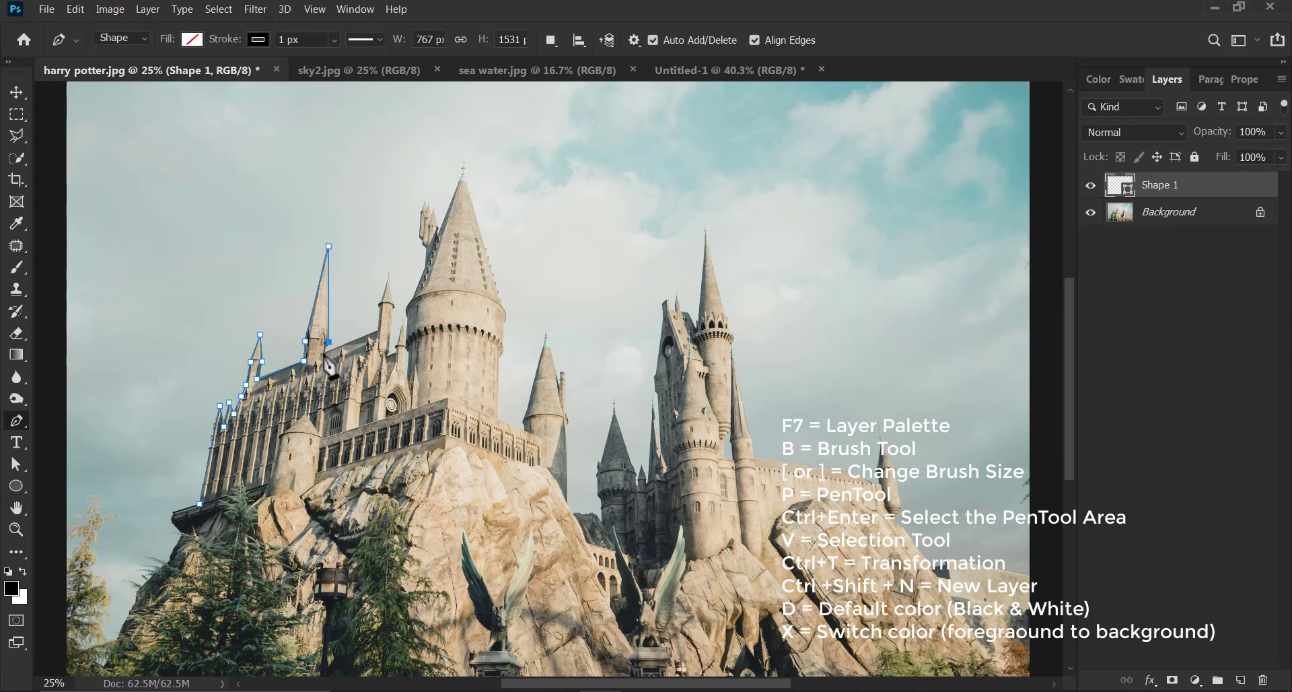
click(375, 330)
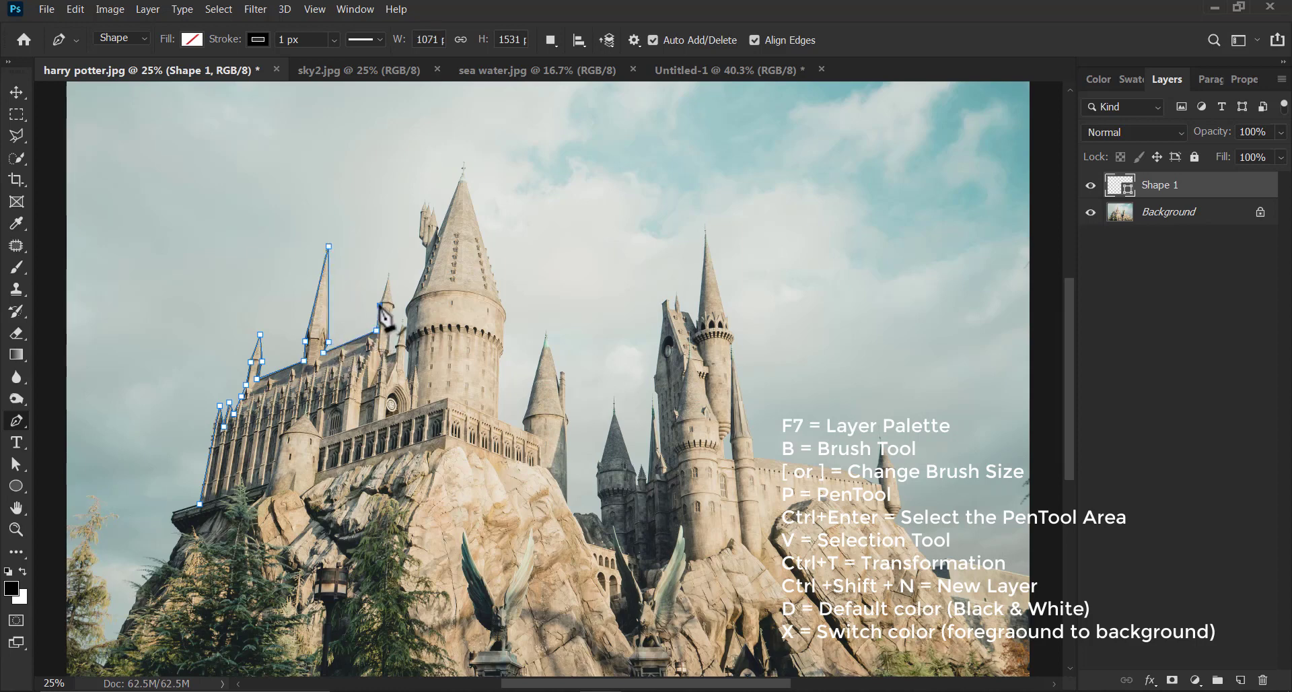
Step: Extend the pen outline over the narrow turret at the end of the roof ridge and down its far side
click(380, 306)
click(389, 274)
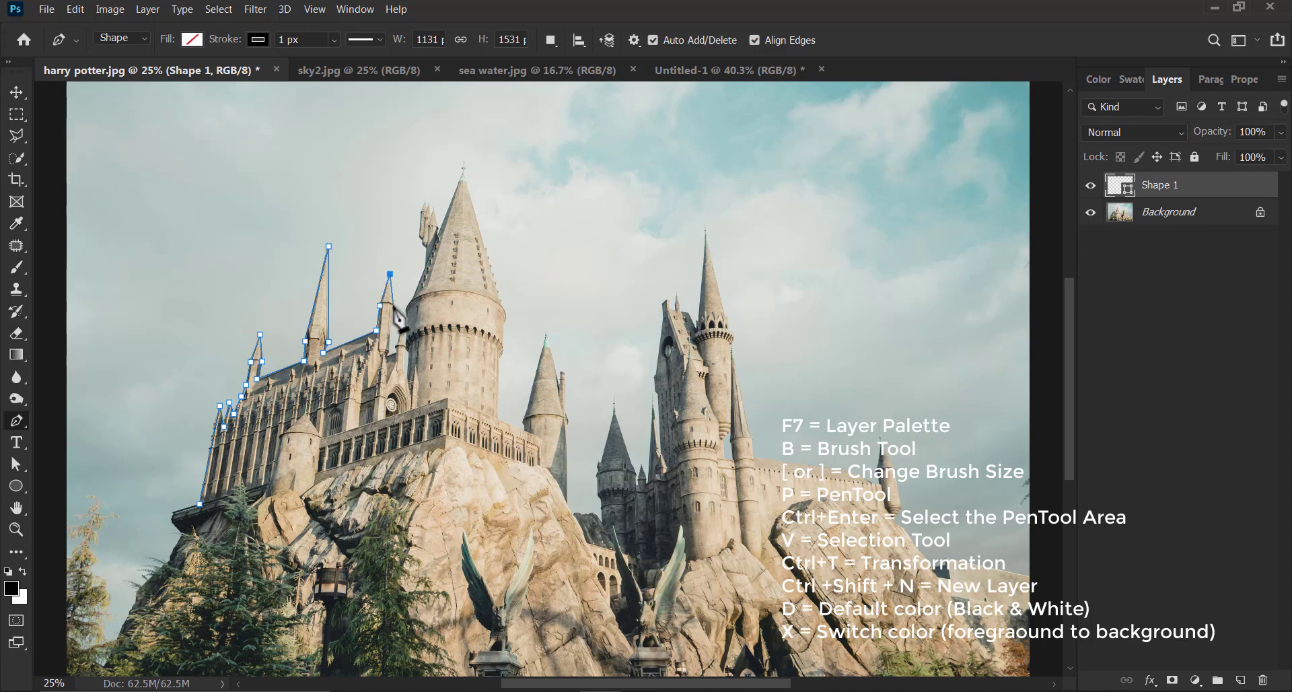
click(394, 306)
click(388, 354)
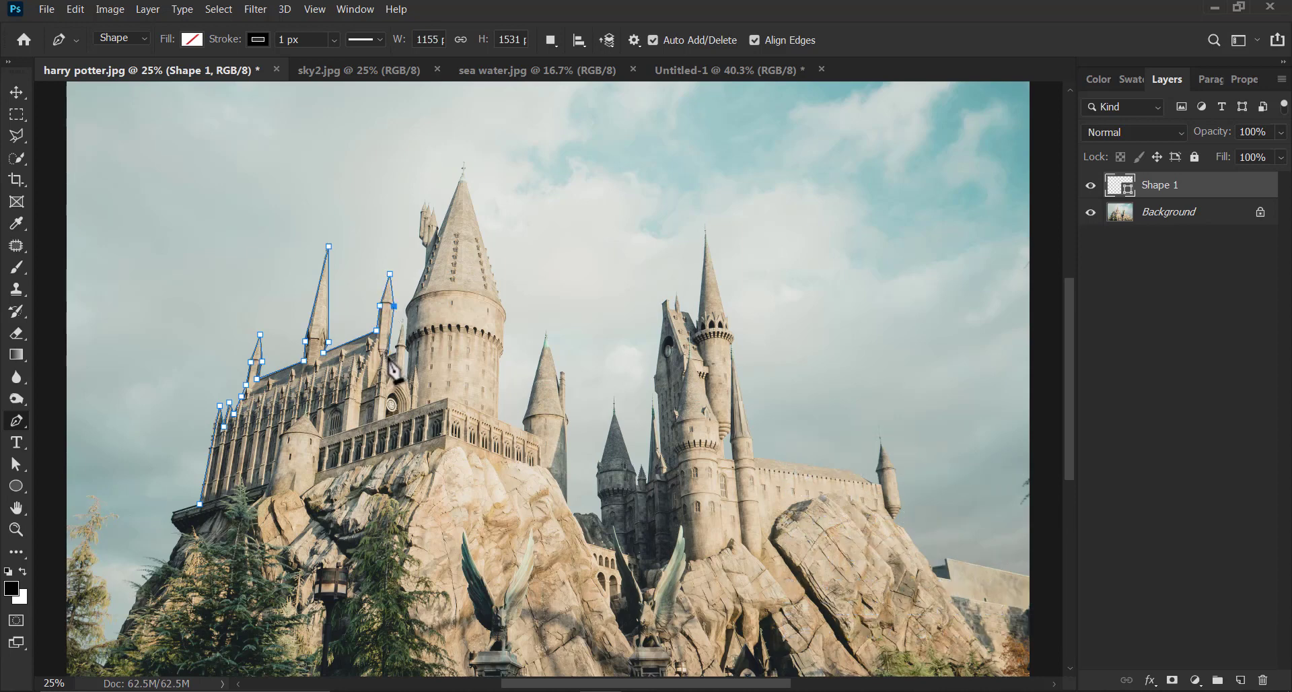
click(395, 347)
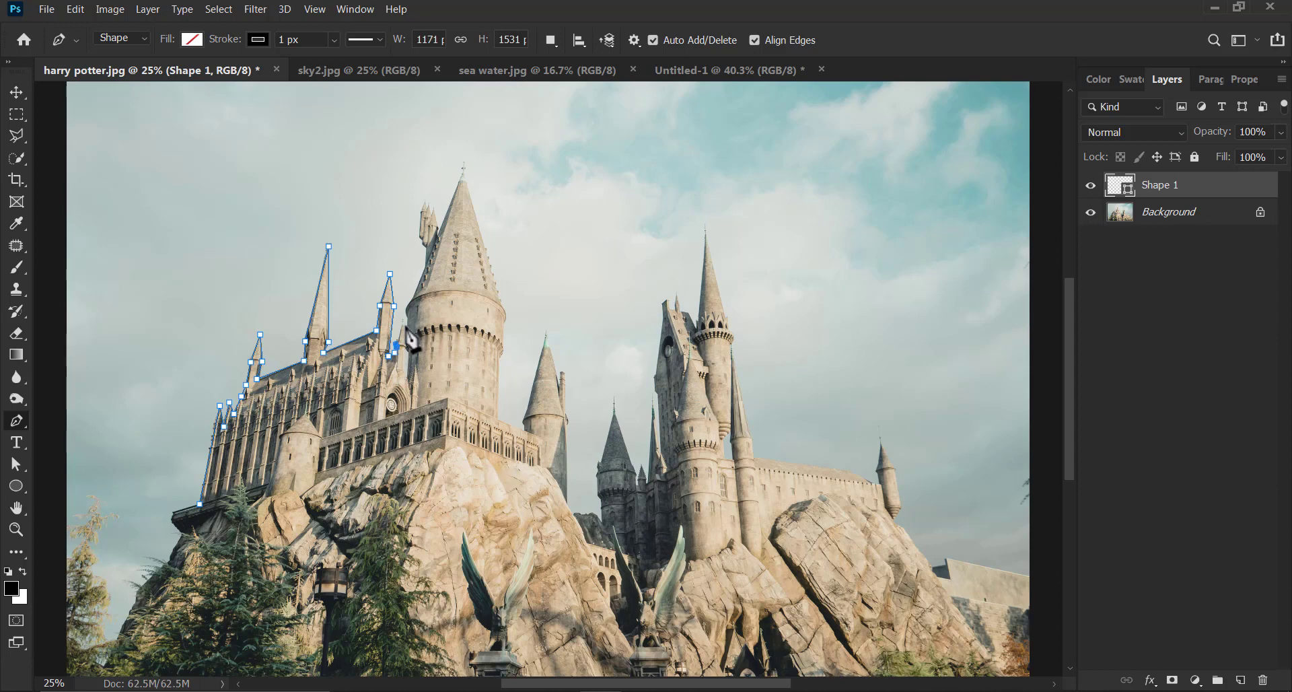
Step: Trace the pen outline around the small pinnacle and the gap between it and the main round tower
click(397, 344)
click(404, 320)
click(404, 348)
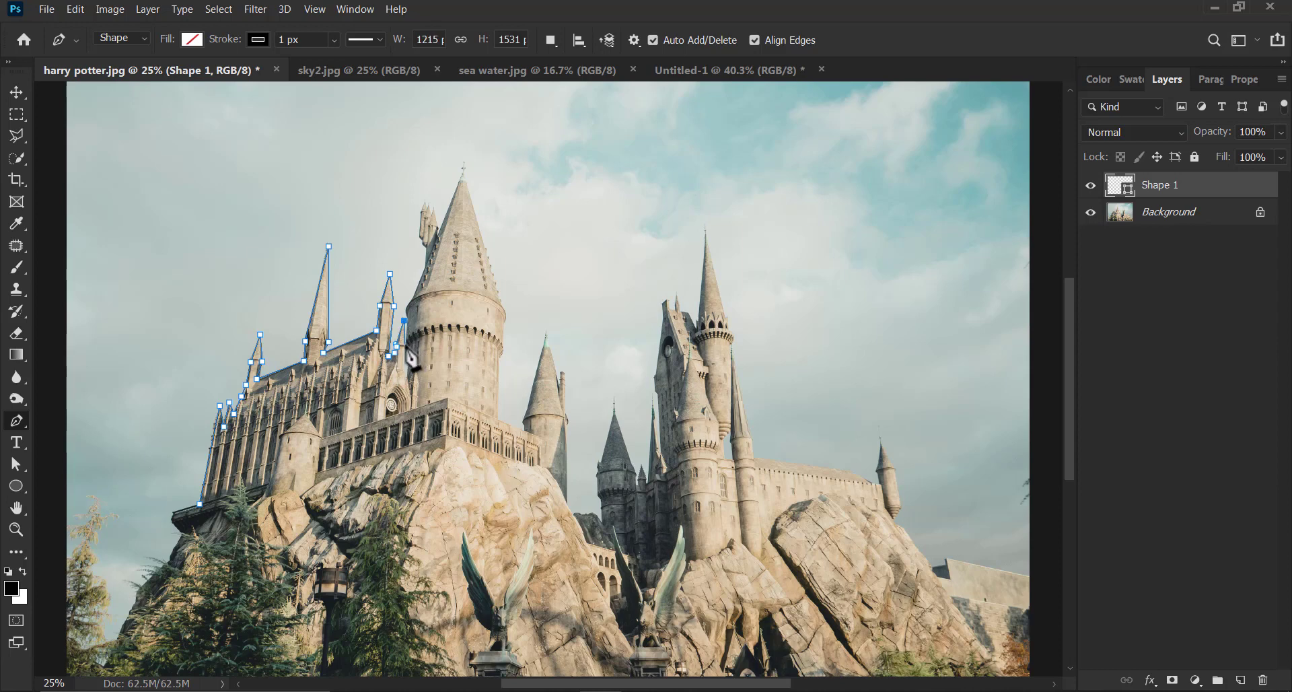
click(405, 372)
click(409, 378)
click(407, 358)
click(404, 355)
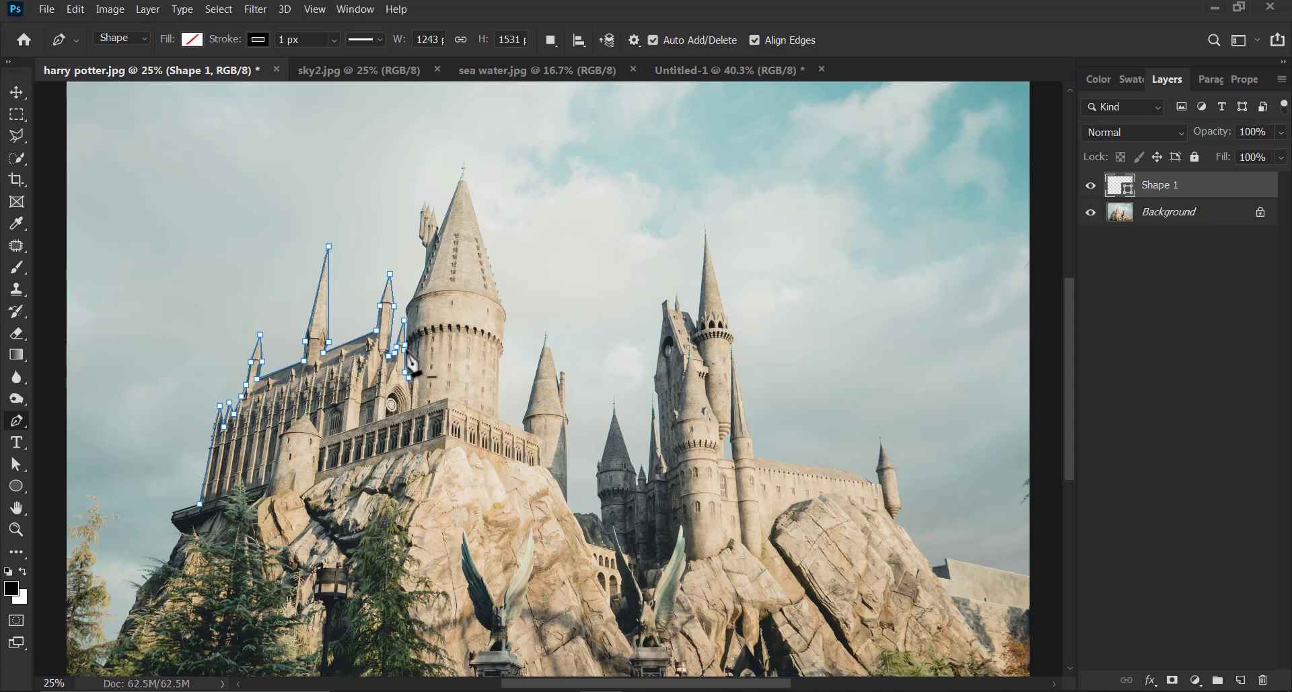
Step: Continue the pen outline up the main tower's left edge and around the small side turret attached to its cone roof
click(408, 310)
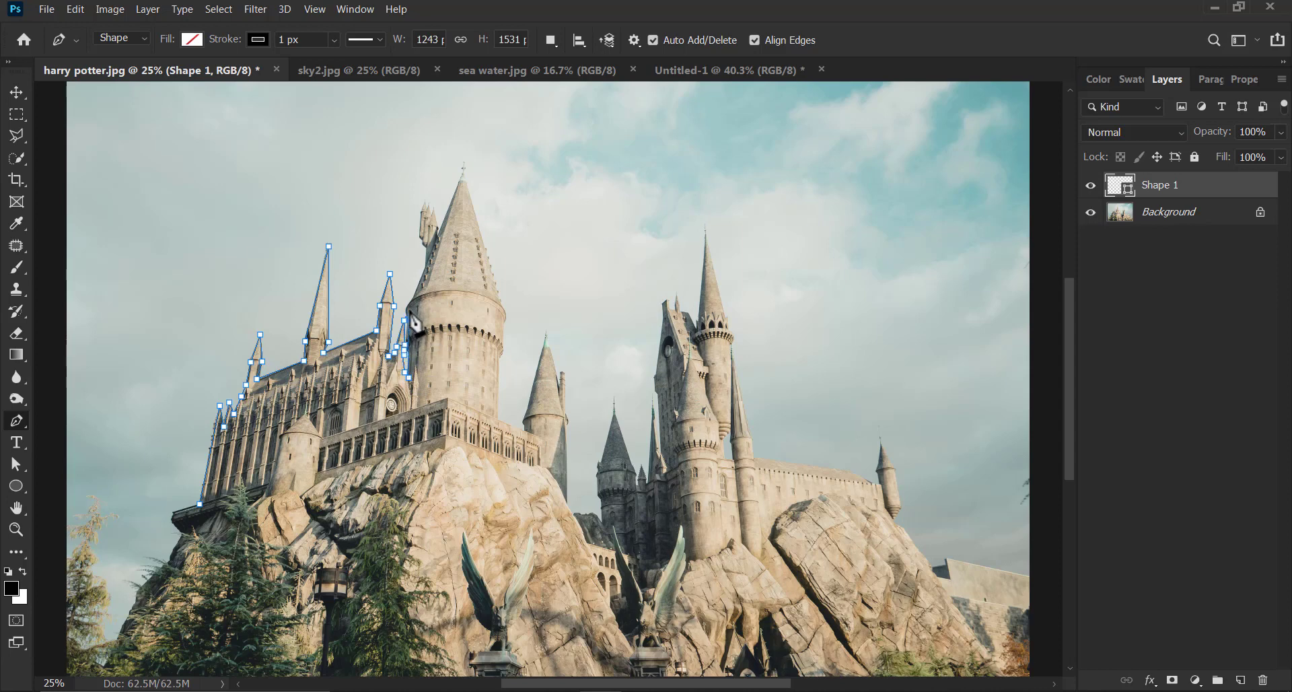
click(425, 248)
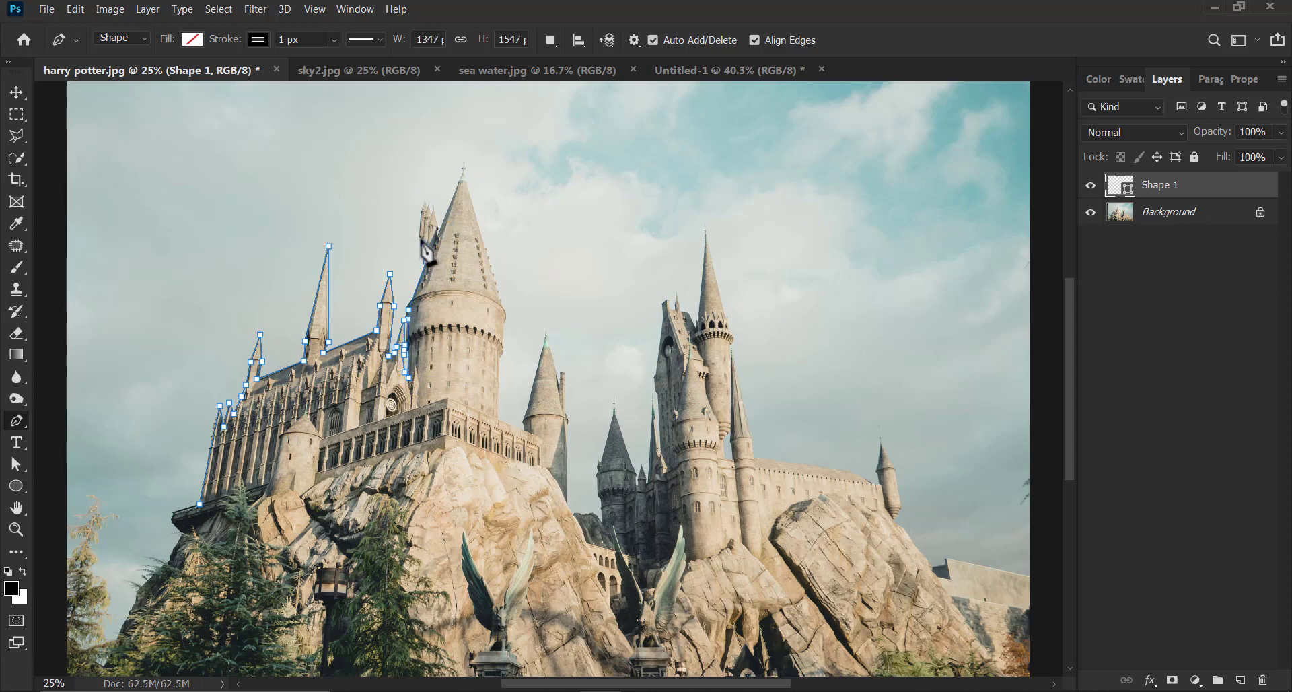
click(421, 237)
click(422, 207)
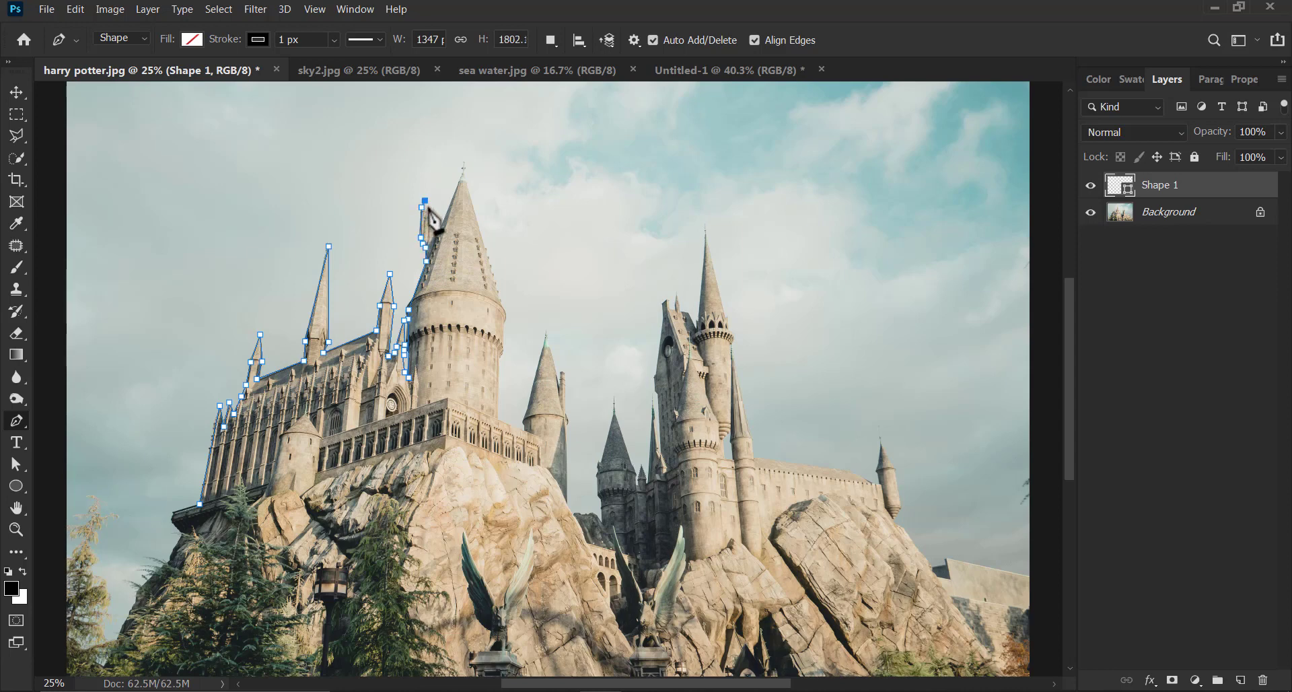
click(425, 200)
click(428, 210)
click(432, 206)
click(436, 223)
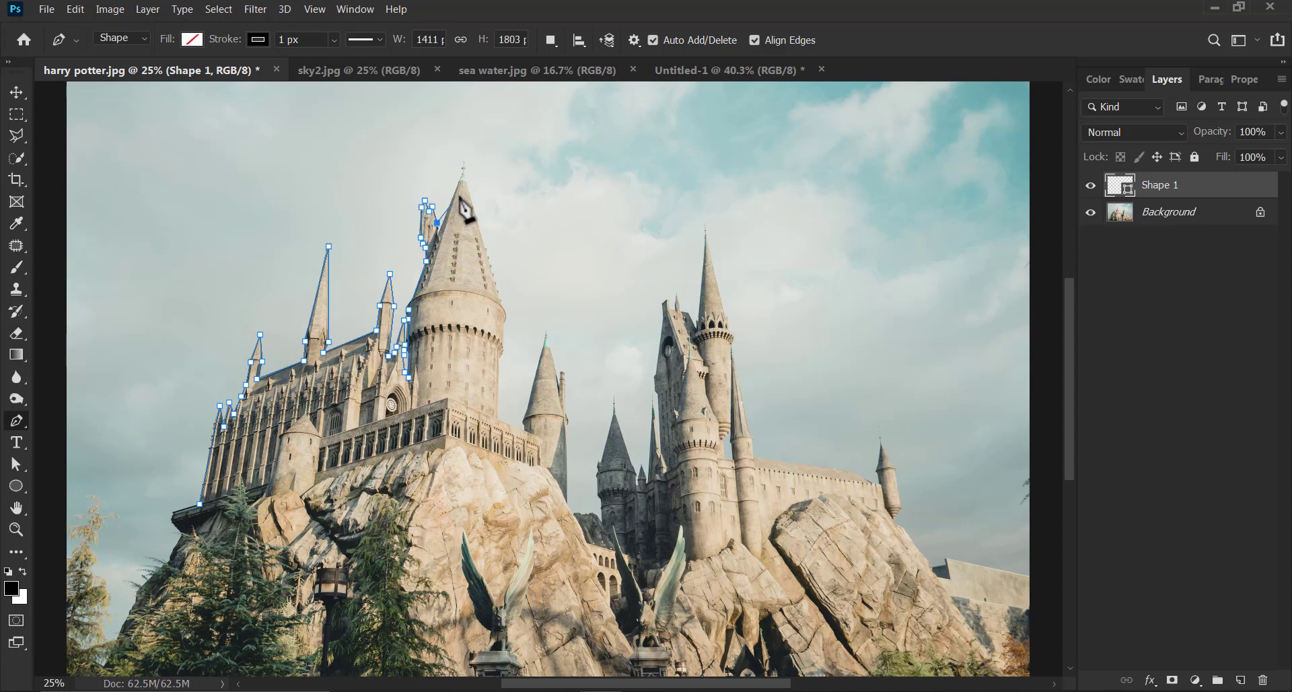
click(441, 231)
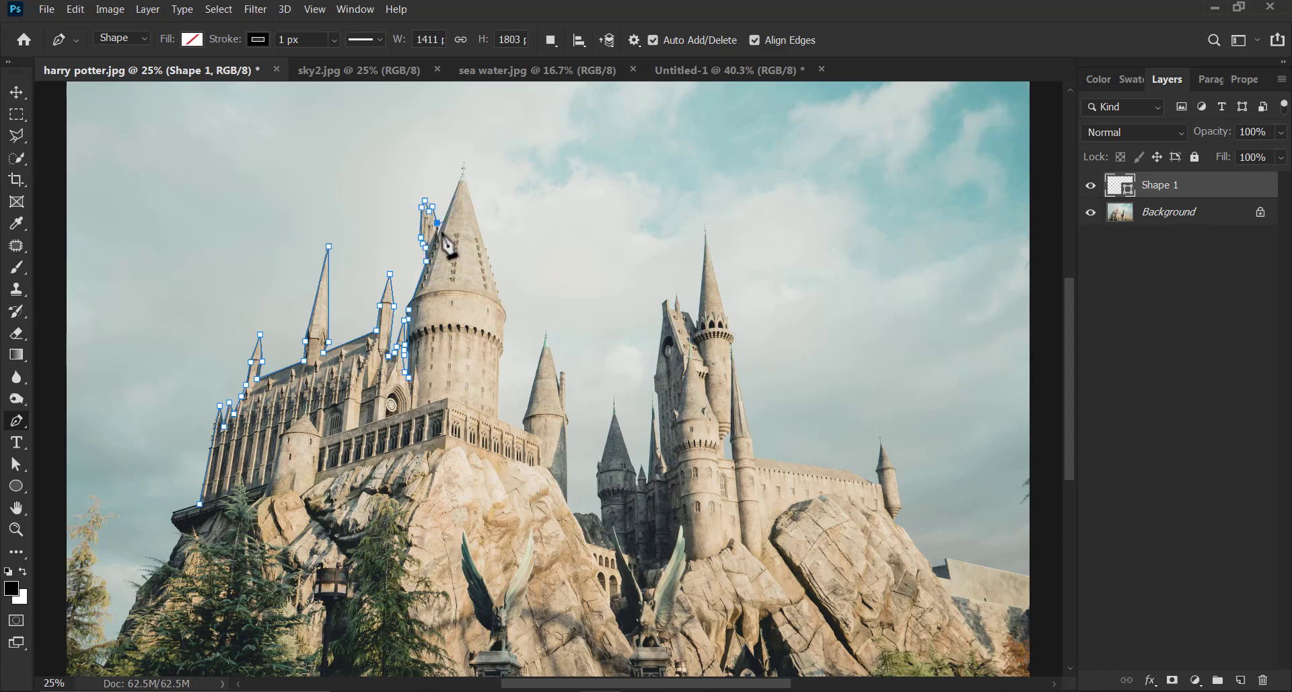
Step: Trace the pen outline over the tip of the main tower's cone roof and down to its right eave
click(459, 180)
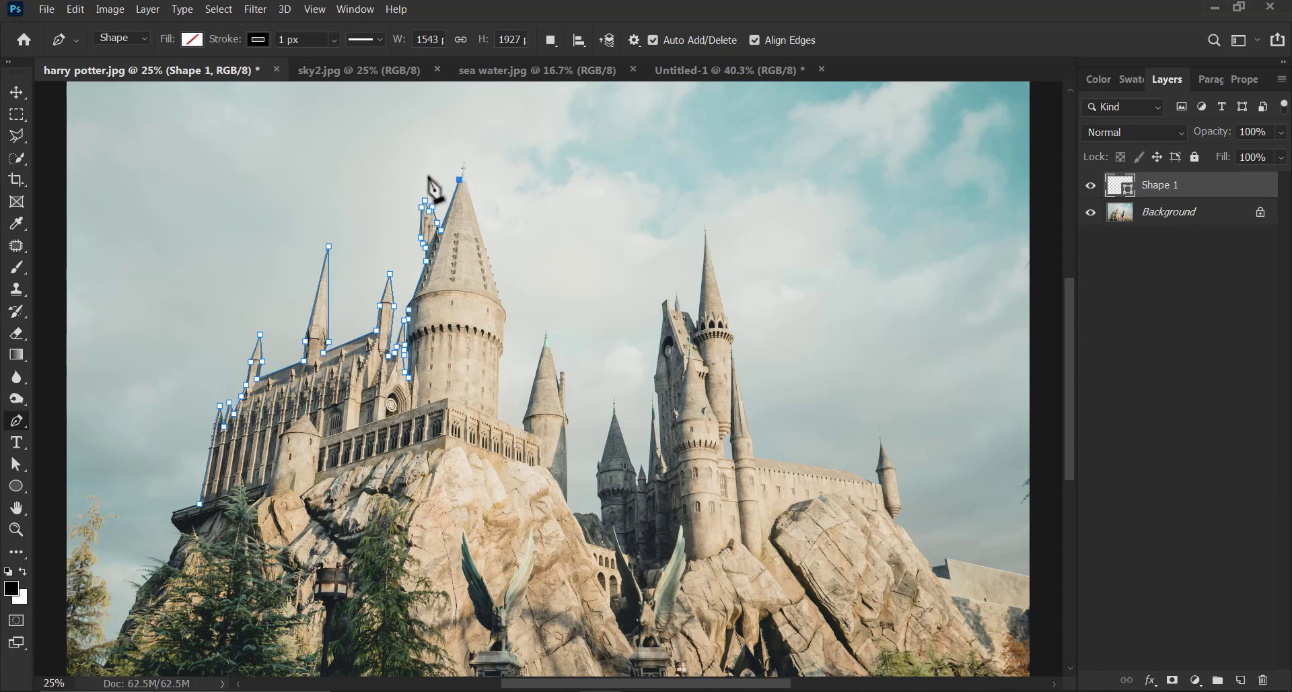
click(466, 168)
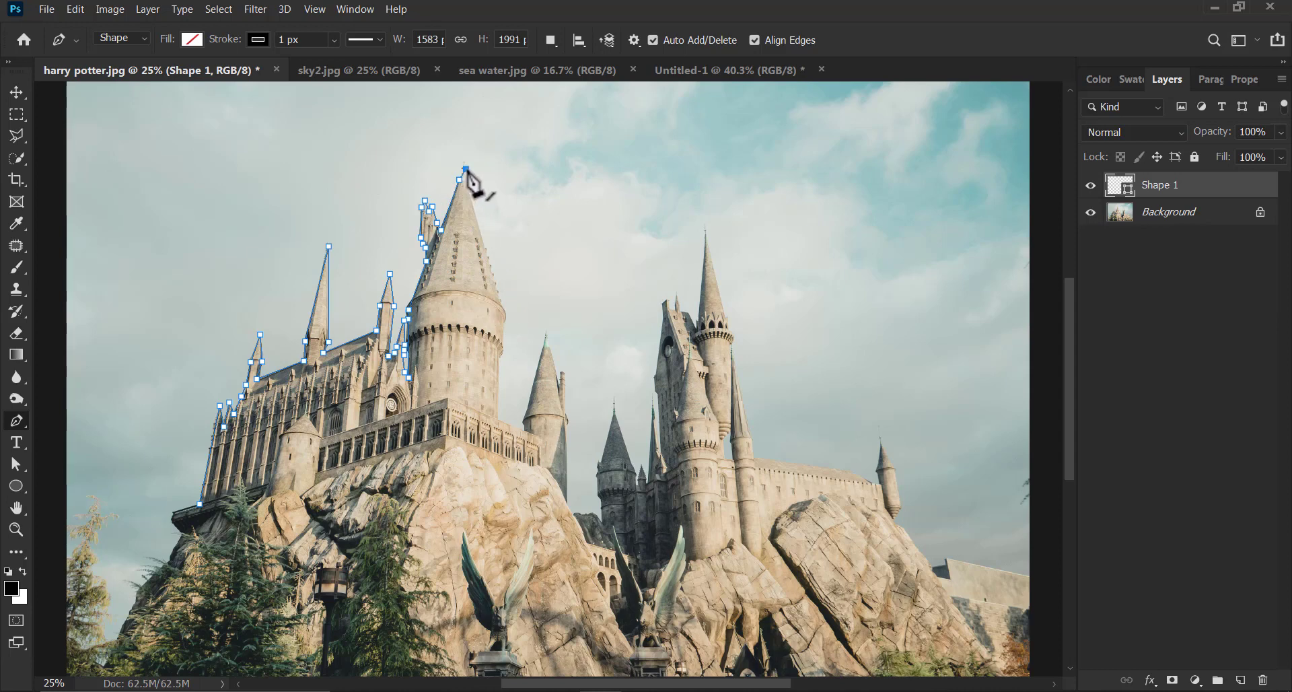
click(503, 313)
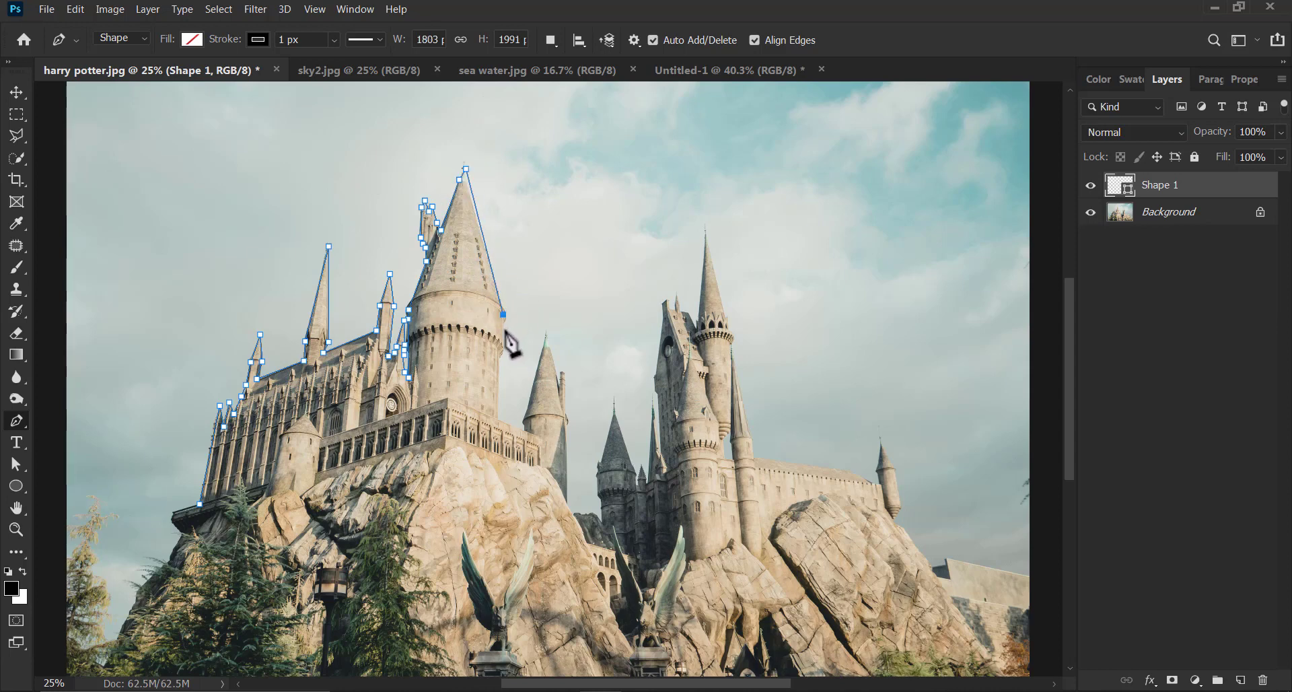
Step: Trace the pen outline down the main tower's far side and along the terrace balustrade to the smaller round tower
click(502, 323)
click(500, 355)
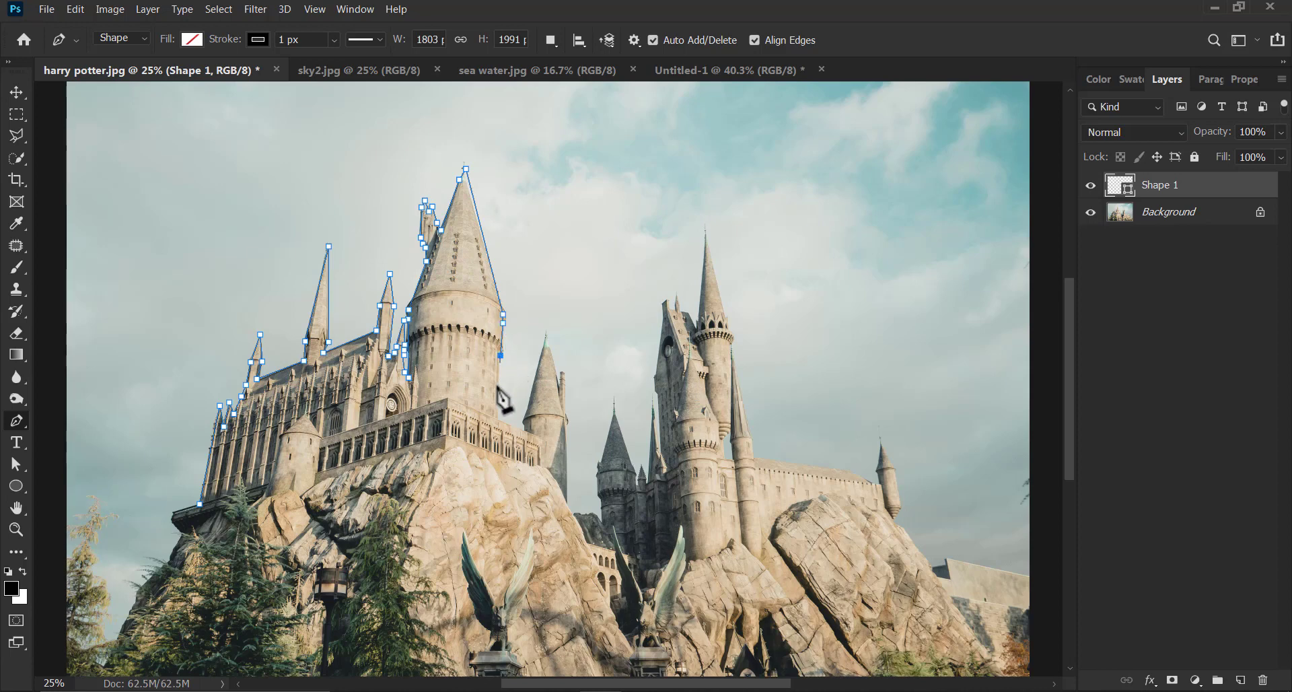
click(498, 420)
click(527, 431)
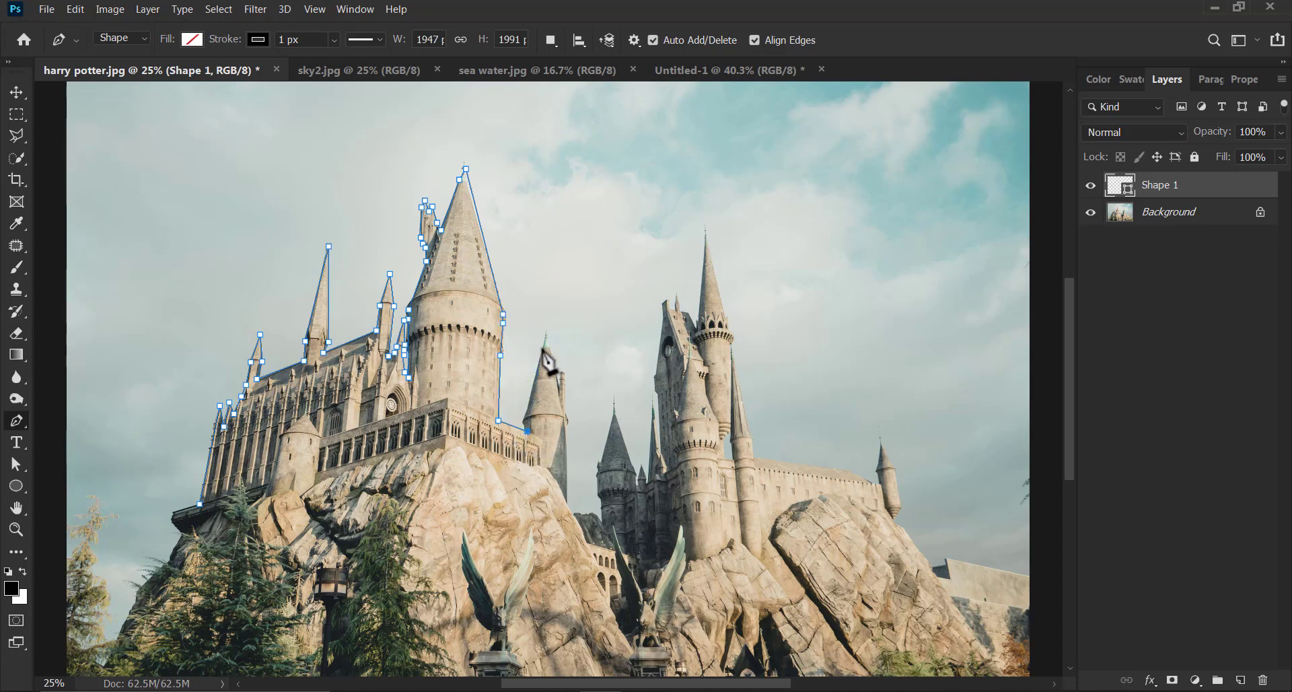
Step: Continue the pen outline over the small cone-roofed tower, then across the rocks below, and close the path at its starting point
click(544, 342)
click(565, 419)
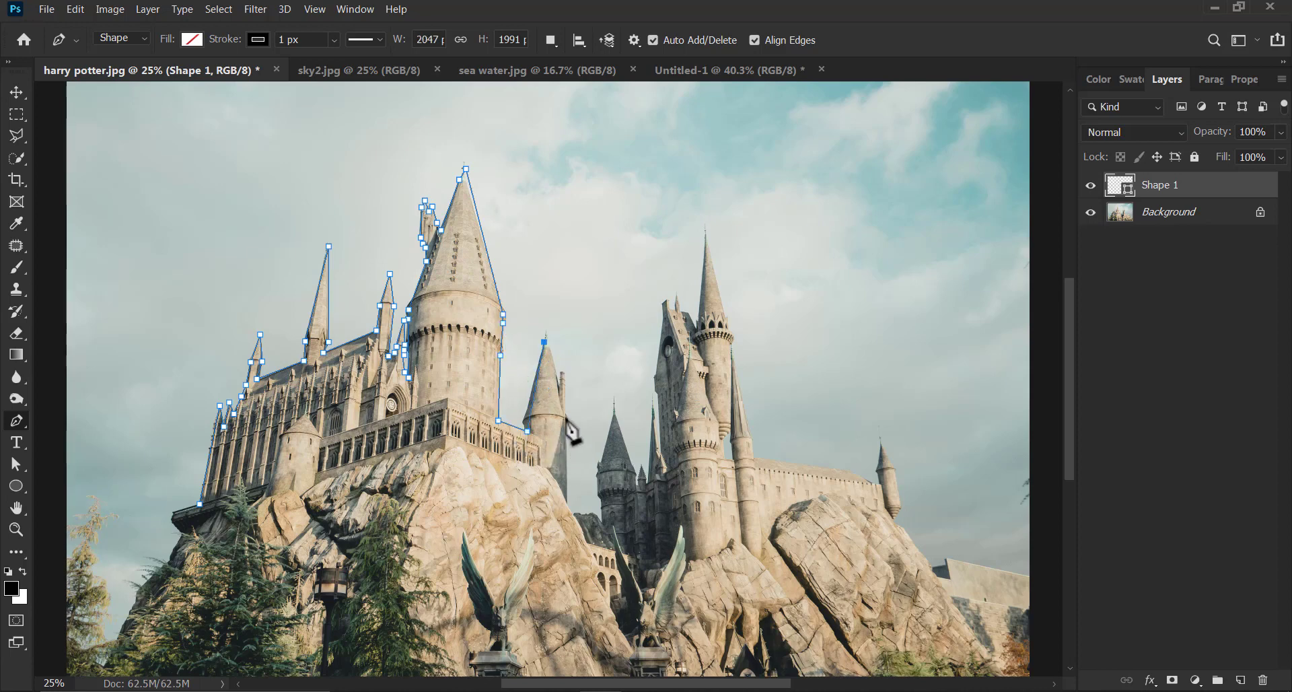
click(569, 543)
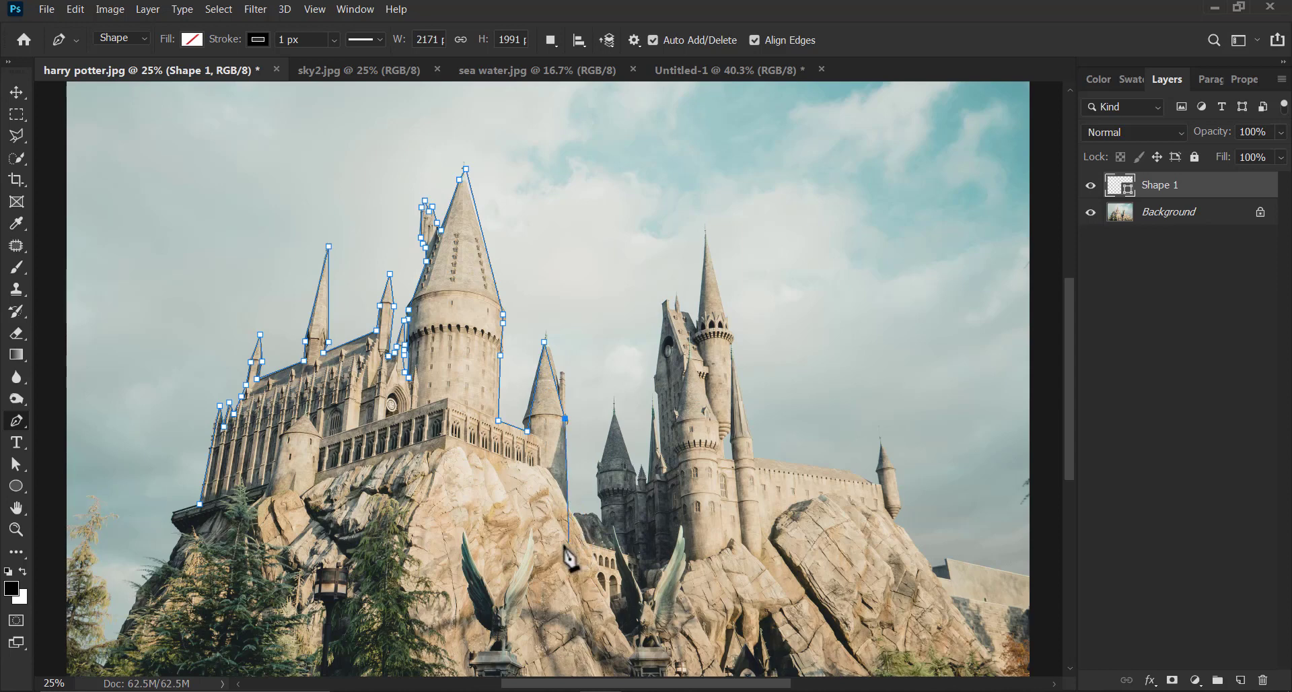
click(193, 529)
click(199, 505)
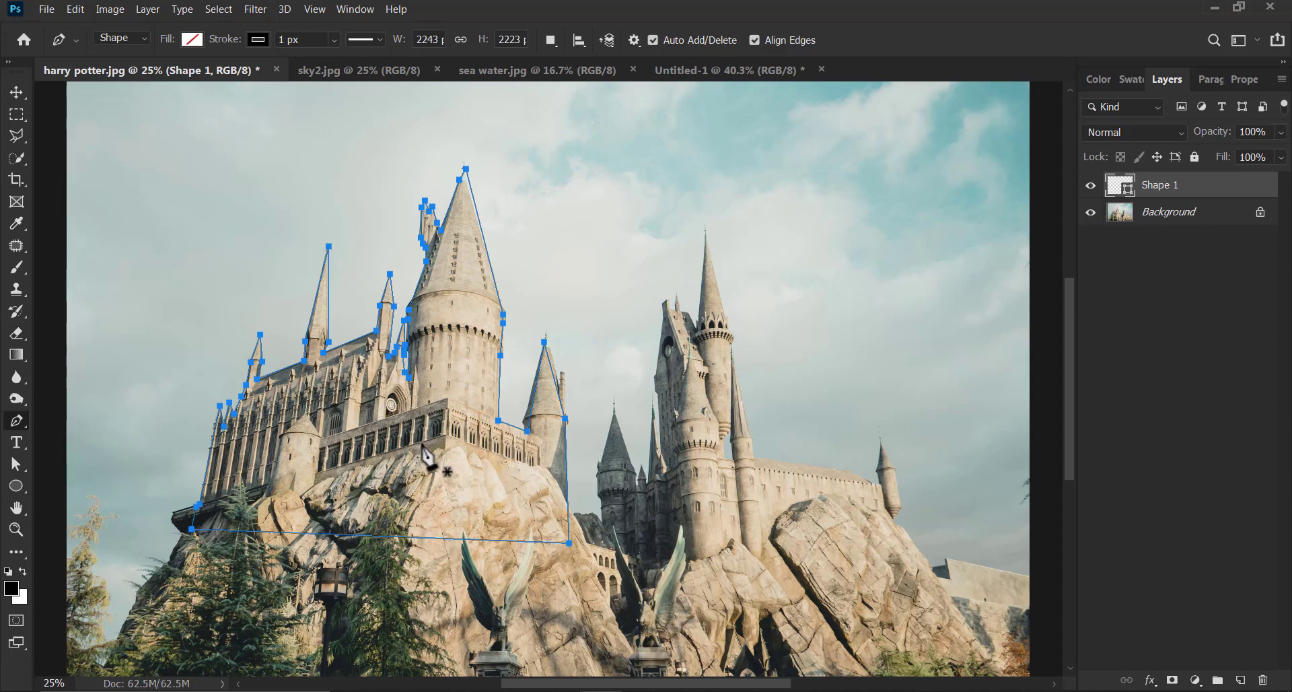
Step: Make a new anti-aliased selection from the castle path with a feather radius of 0 pixels
right_click(330, 434)
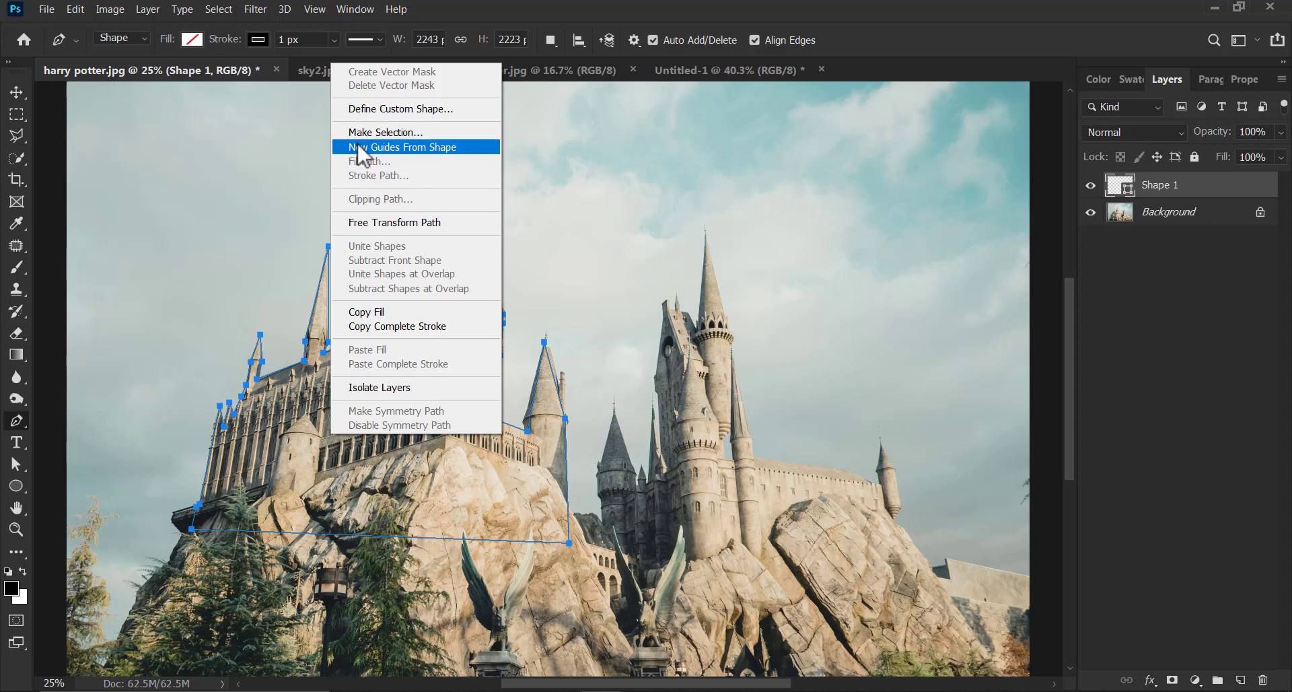
click(414, 133)
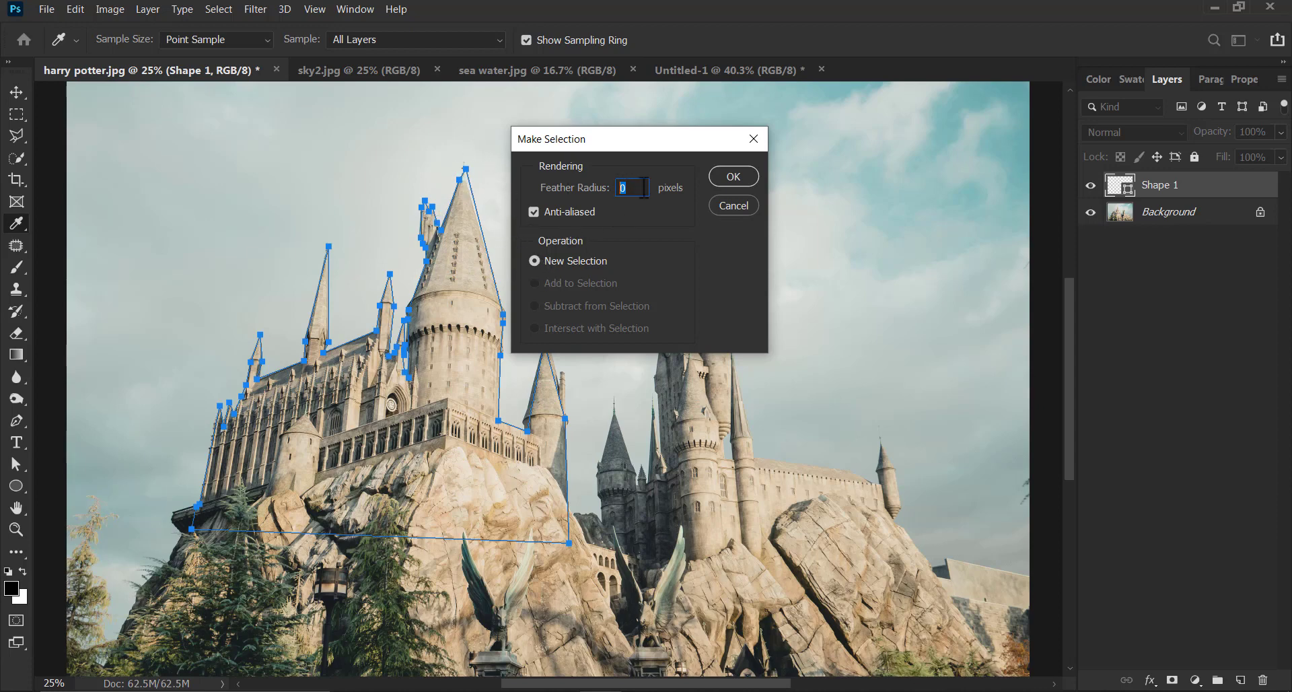
click(731, 176)
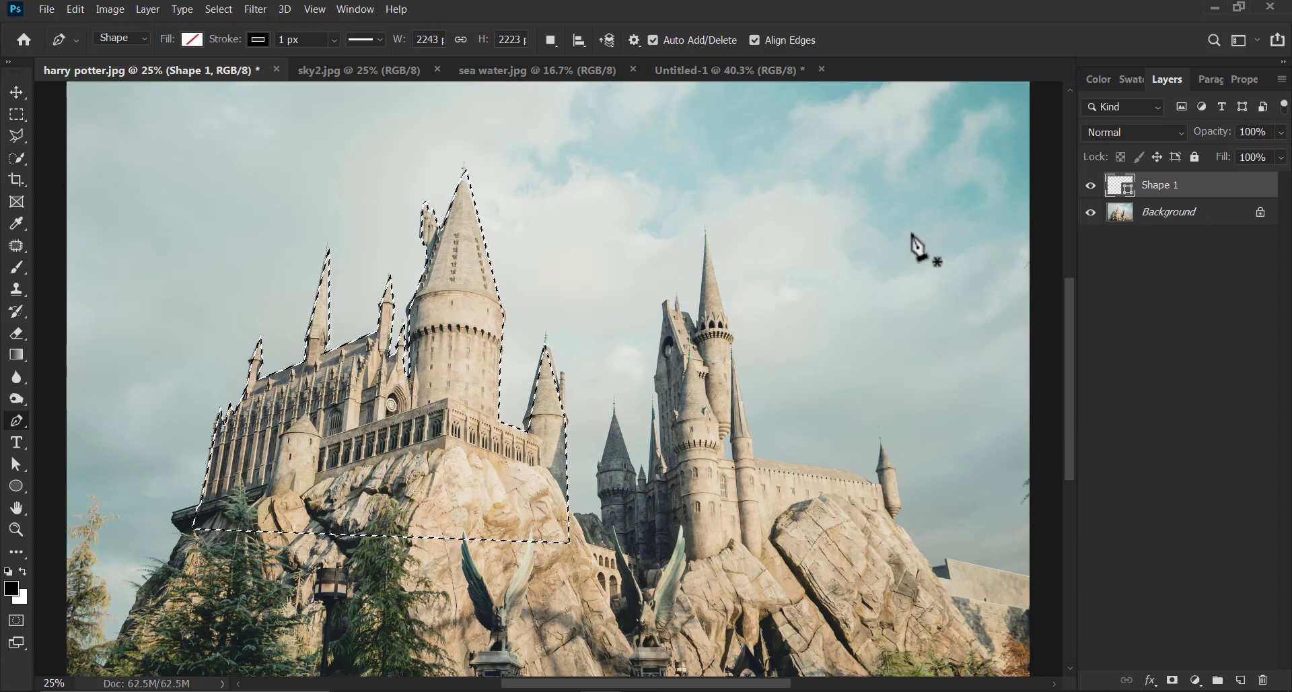
Step: Convert the locked Background into an editable layer named Layer 0
key(alt+bracketleft)
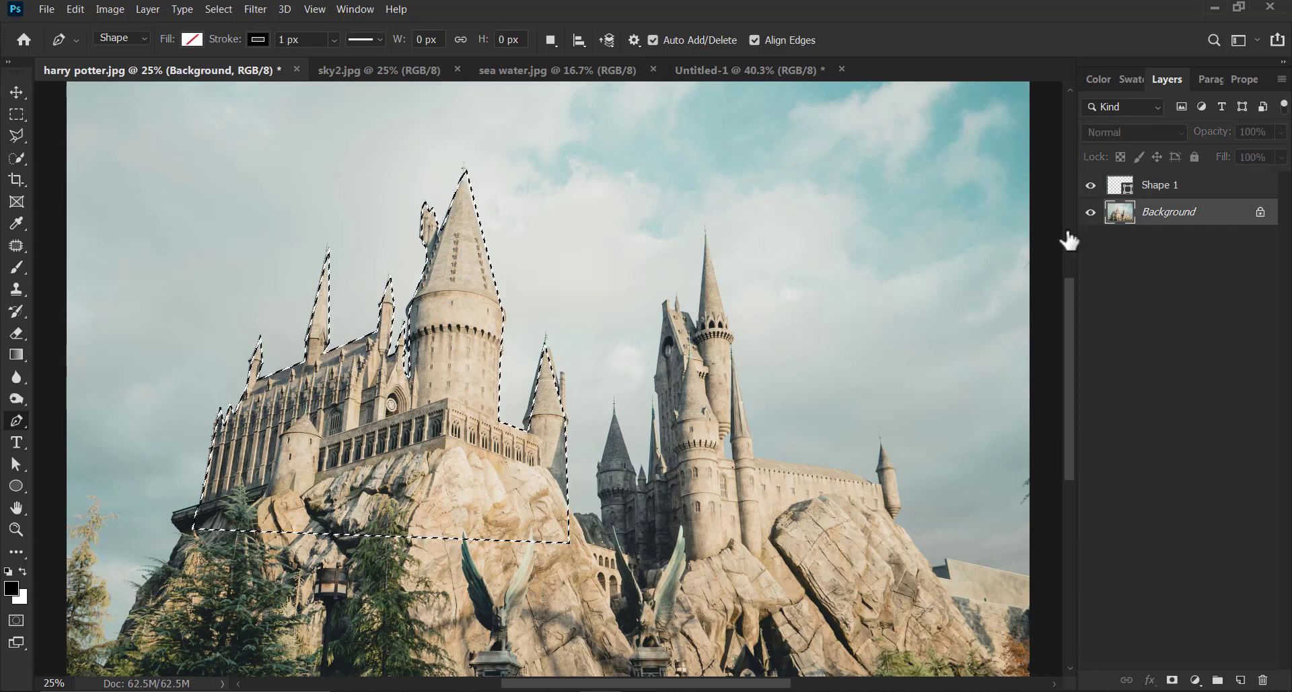
double_click(1215, 214)
click(656, 242)
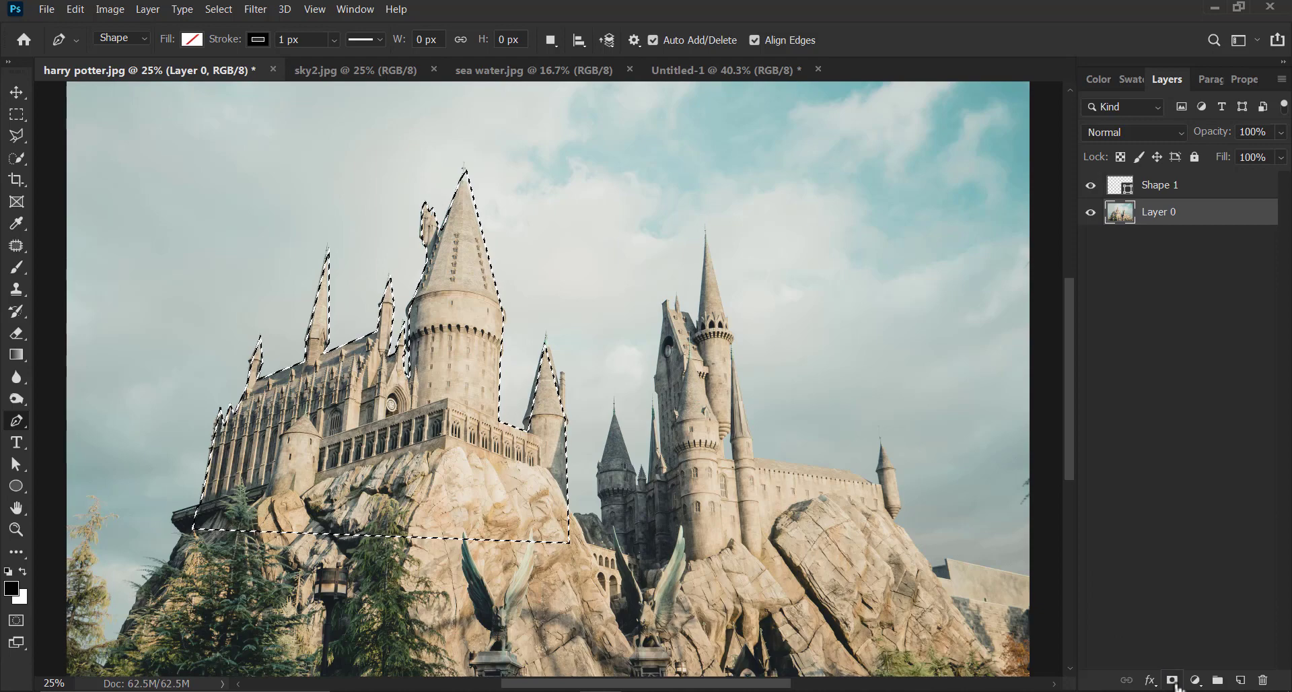
Step: Try a layer mask made from the castle selection on Layer 0, toggling the layer's visibility, and undo the mask
click(1173, 681)
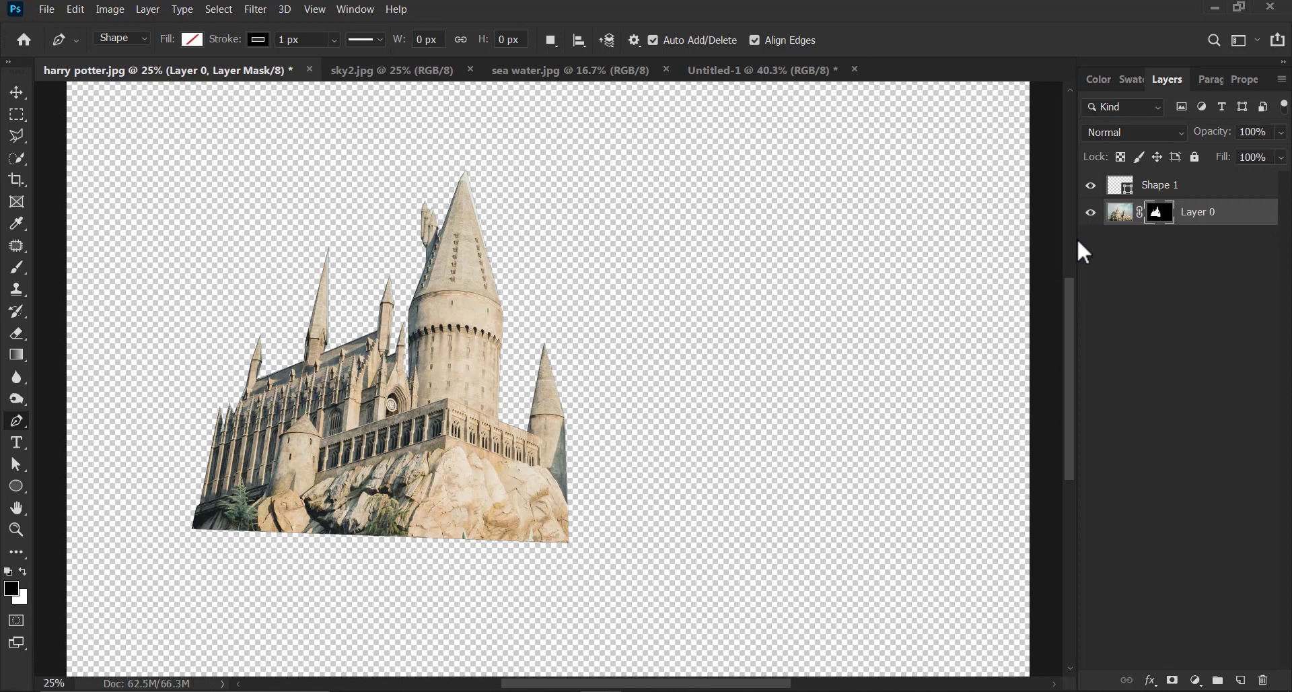
click(1090, 213)
click(1092, 213)
click(1092, 213)
click(1092, 213)
key(ctrl+z)
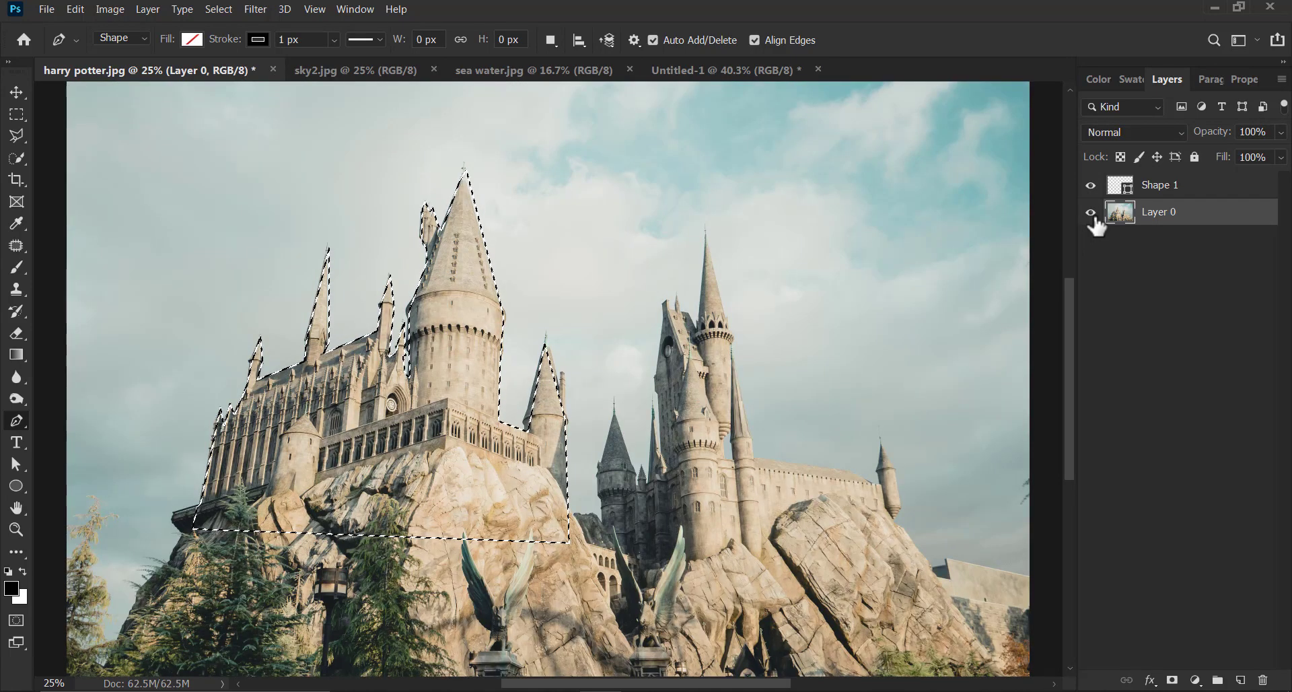
Step: Deselect the castle and delete the Shape 1 layer
key(ctrl+d)
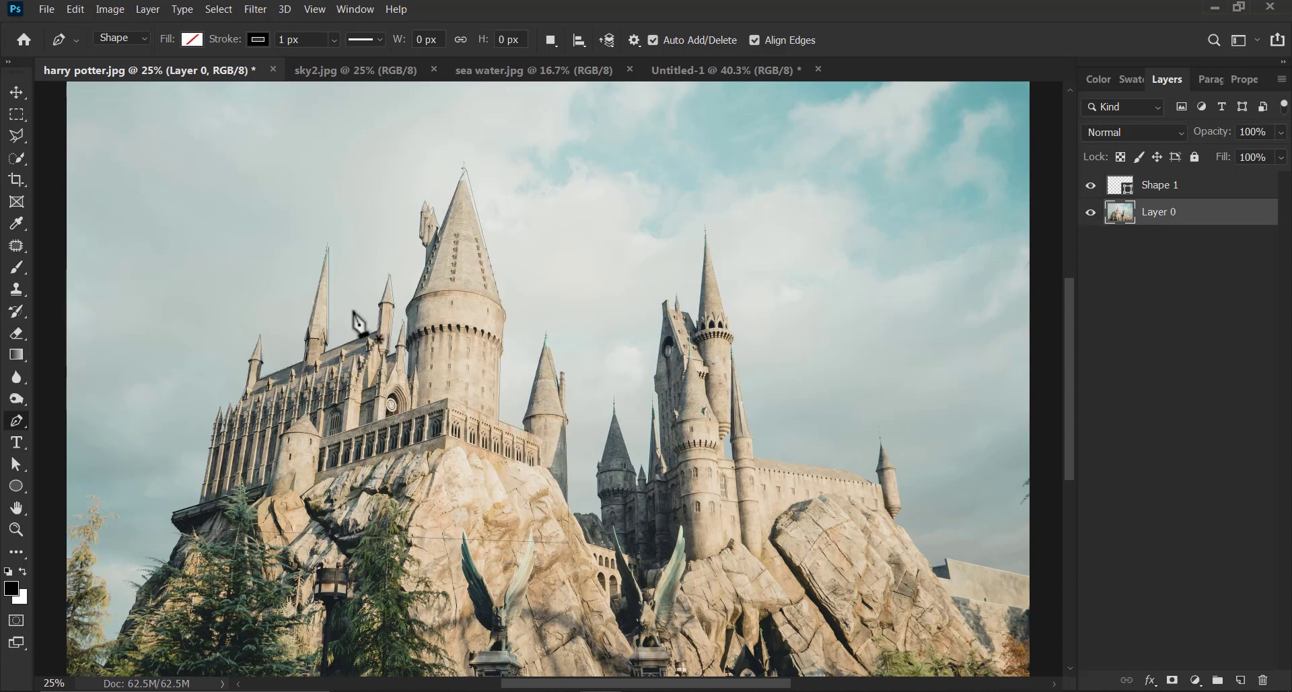
click(16, 93)
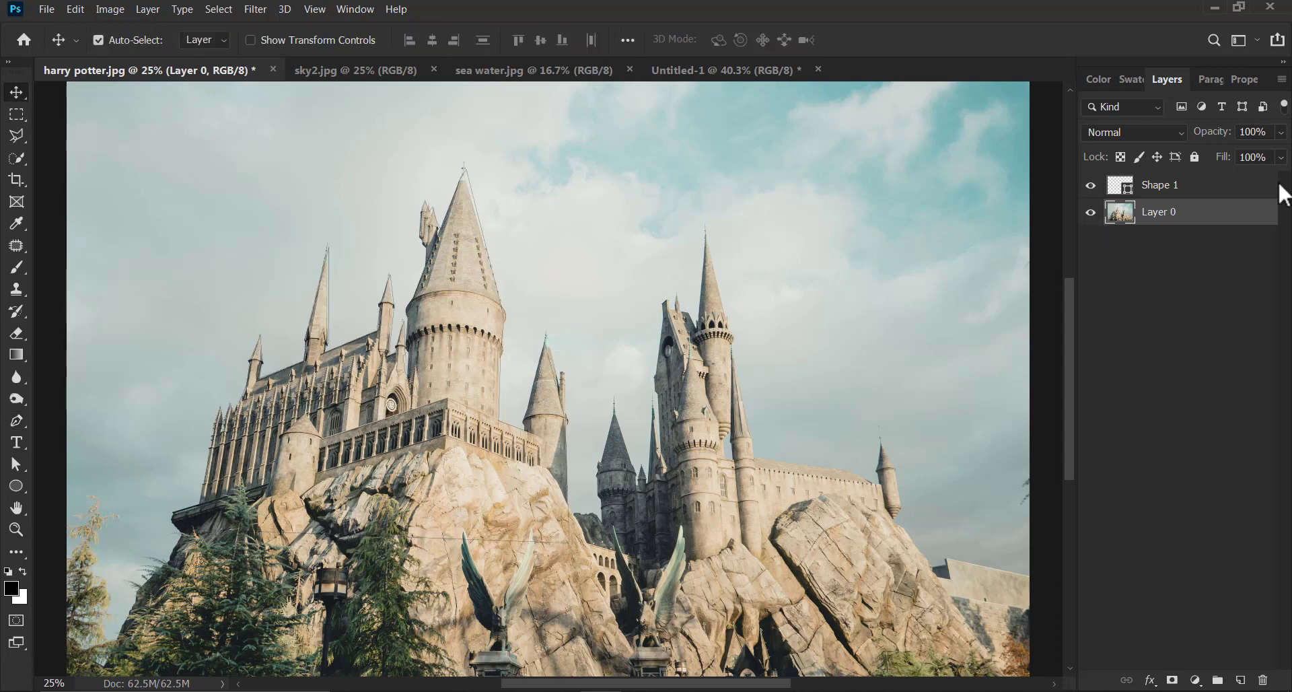
click(1185, 195)
key(Delete)
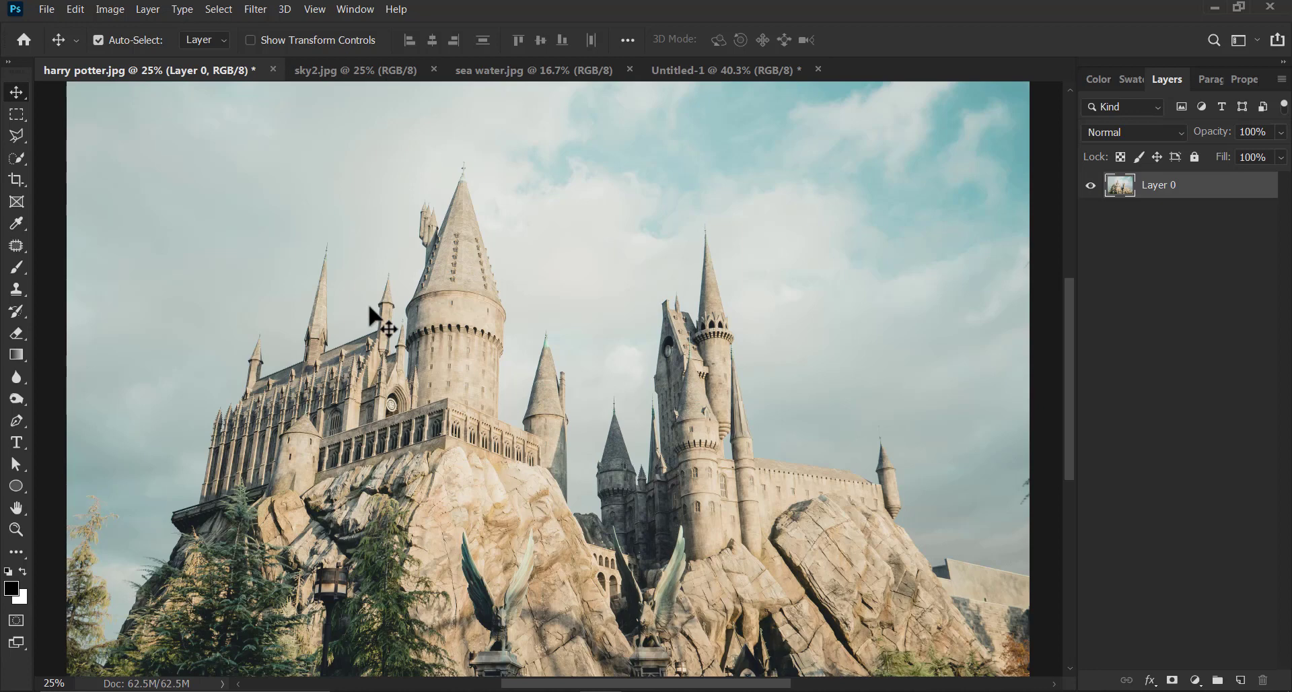
Step: Look through the open harry potter.jpg, sky2.jpg, sea water.jpg and Untitled-1 documents
key(ctrl+minus)
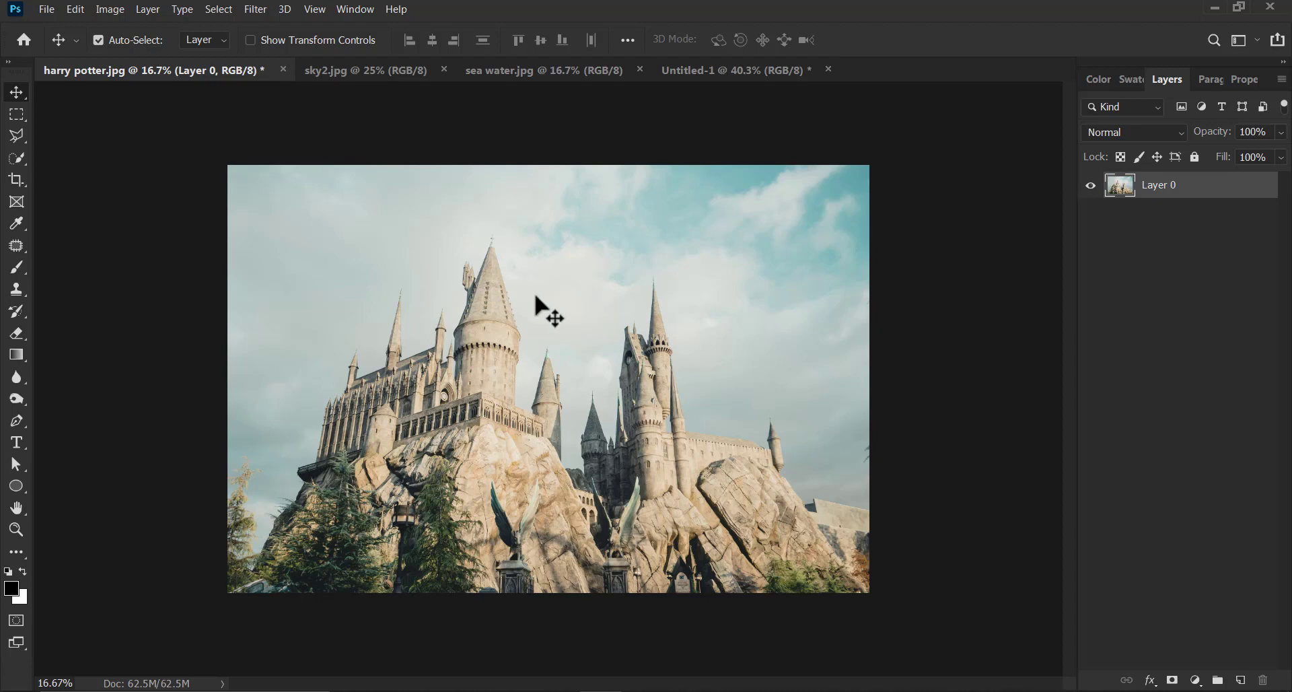
click(382, 71)
click(471, 72)
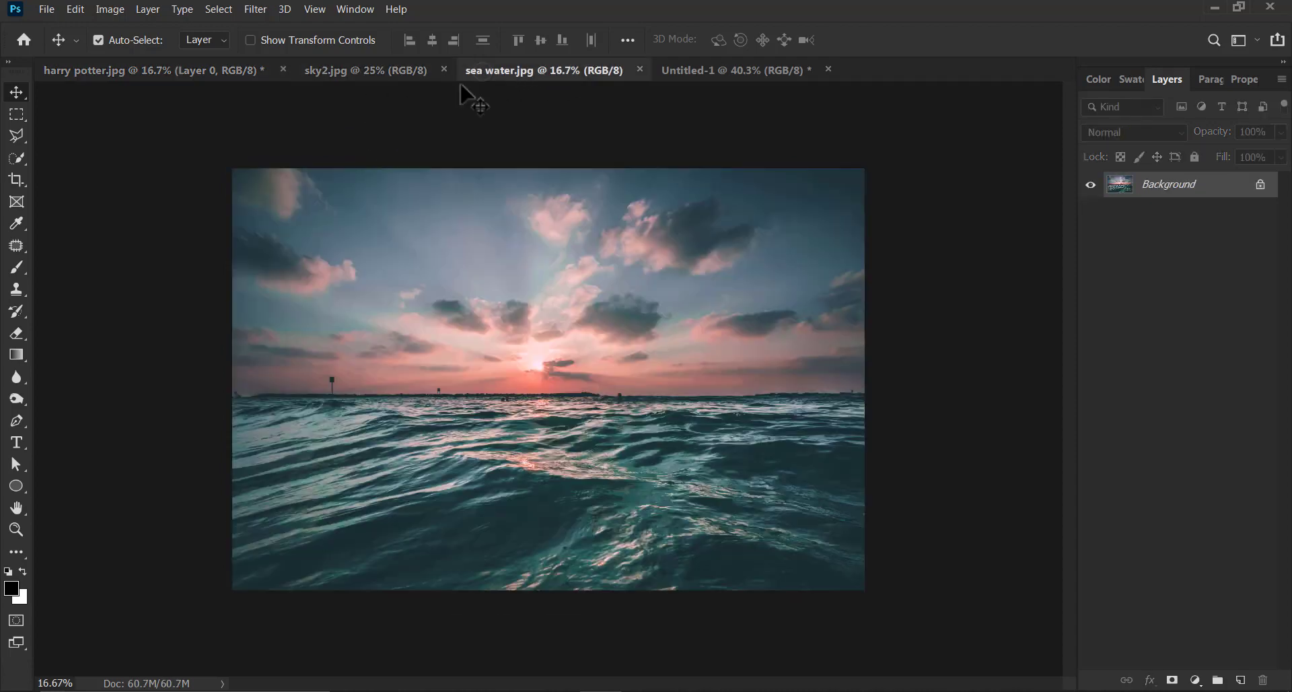
click(361, 71)
click(221, 74)
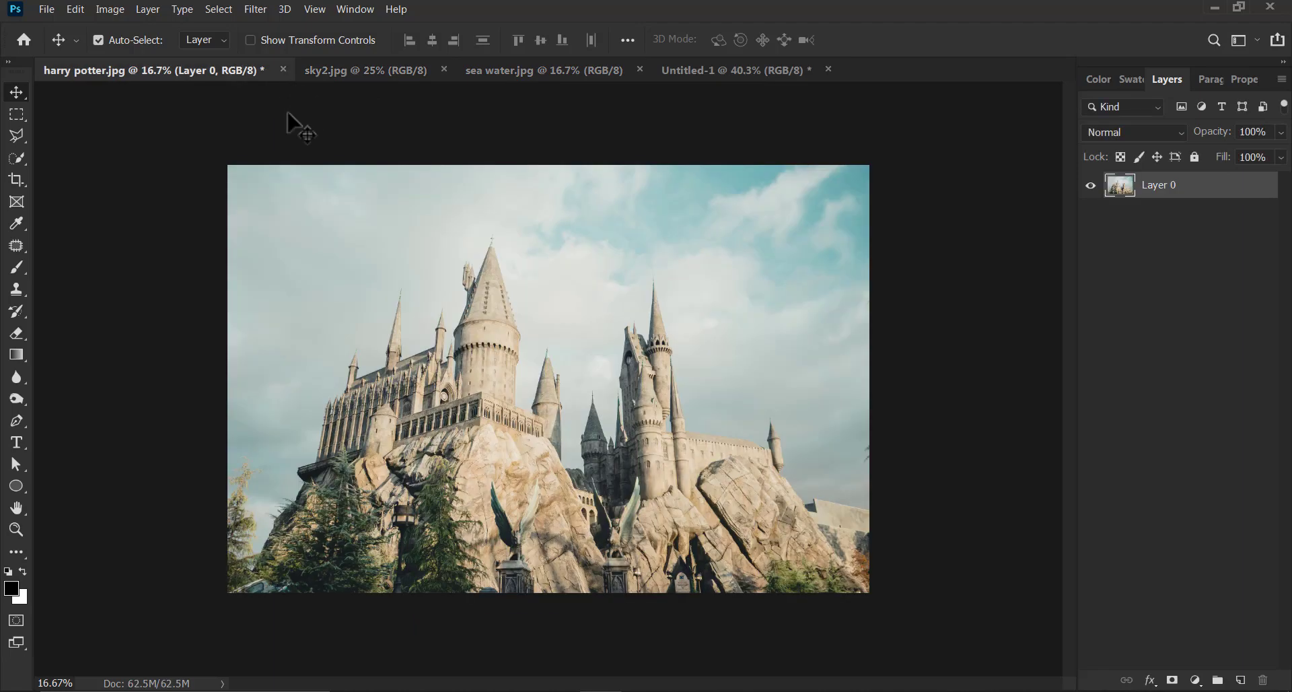
click(423, 71)
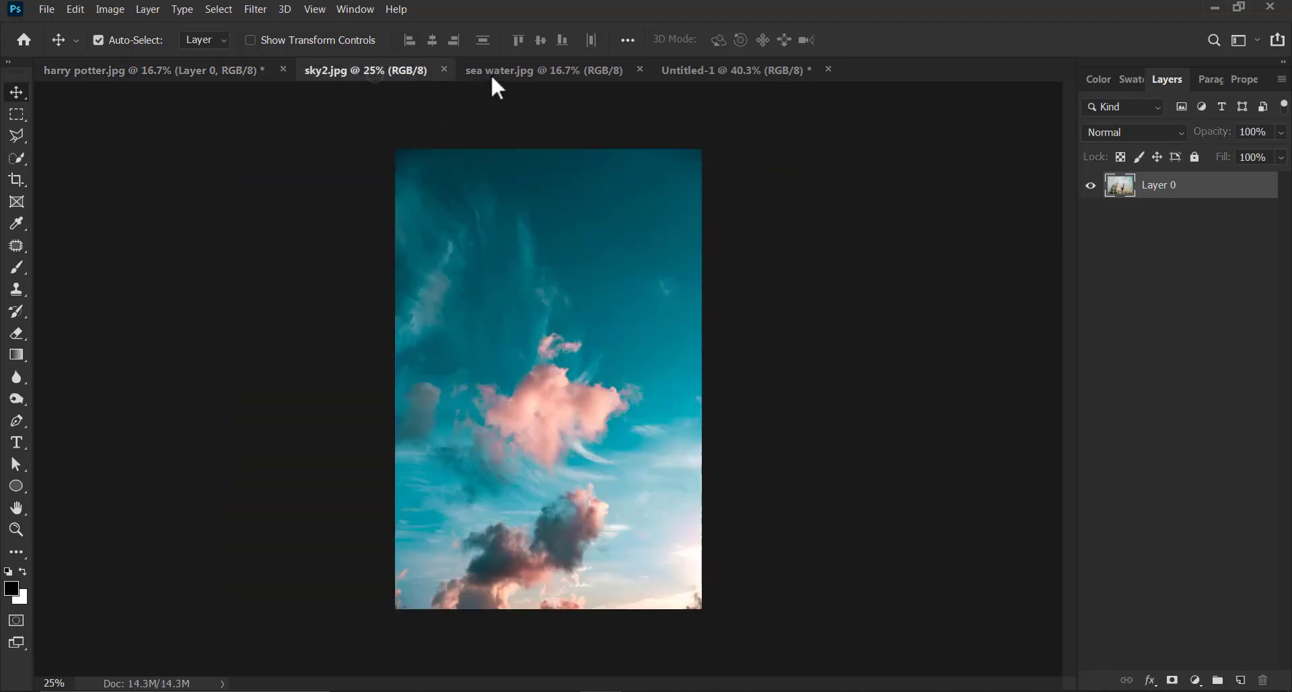
click(498, 71)
click(350, 71)
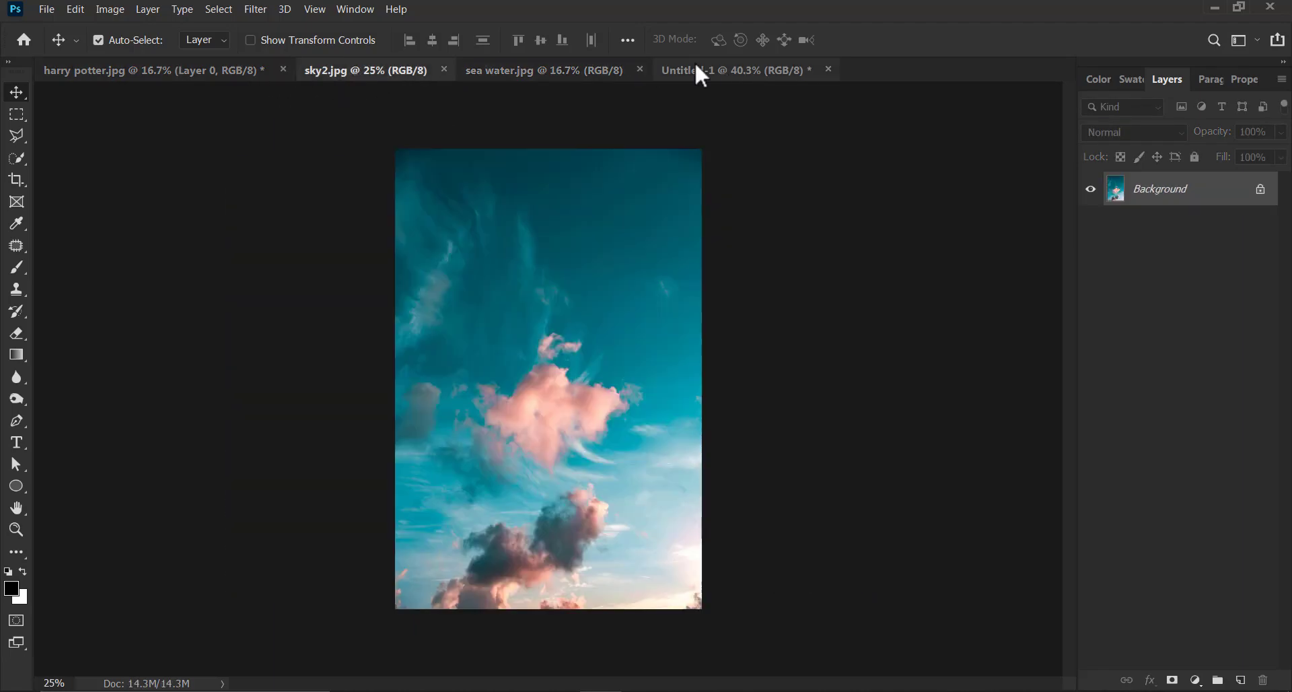
click(680, 74)
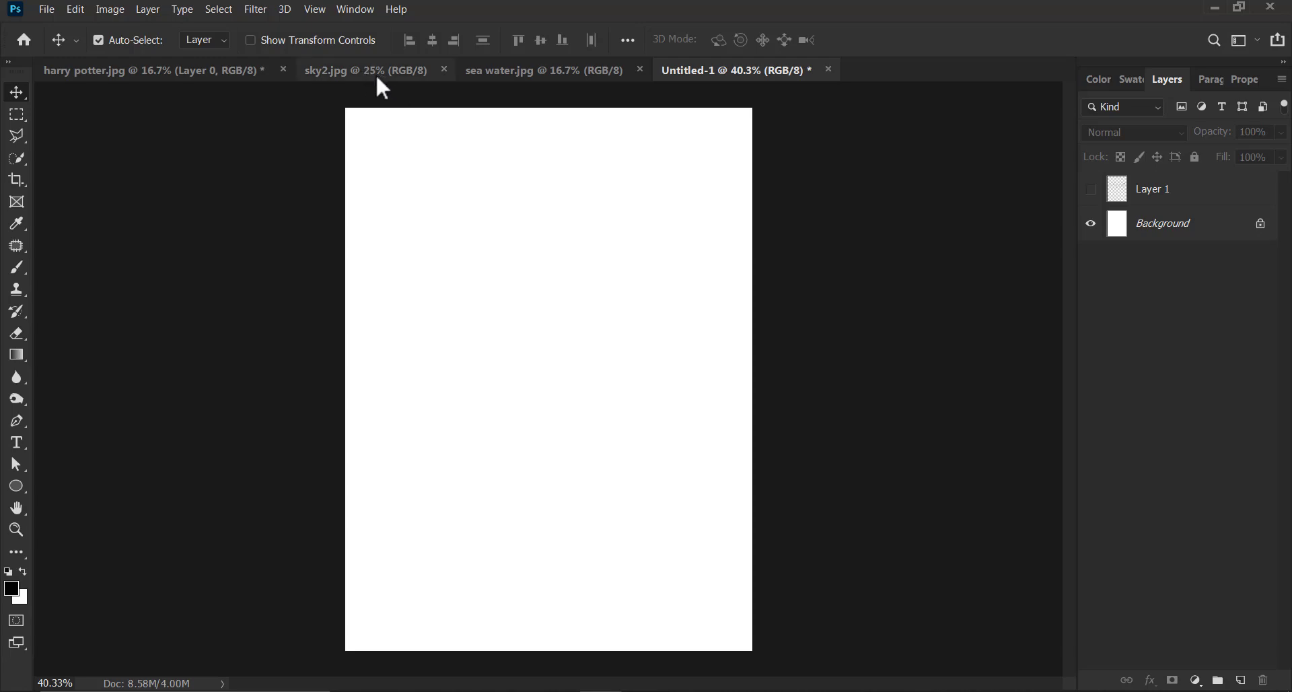
Step: Copy the castle image from harry potter.jpg into Untitled-1 and scale it down to 36.66%, centred across the upper canvas
click(213, 76)
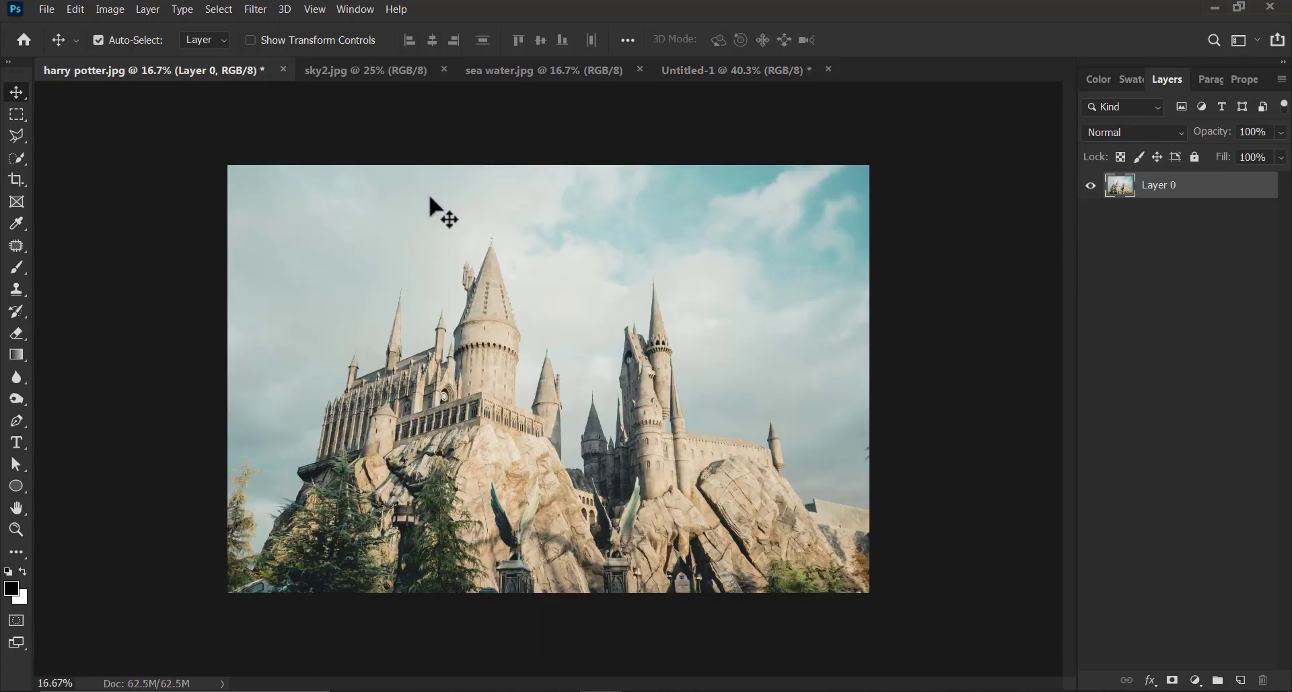
mouse_move(500, 279)
mouse_down()
mouse_move(718, 74)
mouse_move(660, 164)
mouse_move(584, 367)
mouse_move(539, 359)
mouse_move(625, 357)
mouse_move(486, 259)
mouse_up()
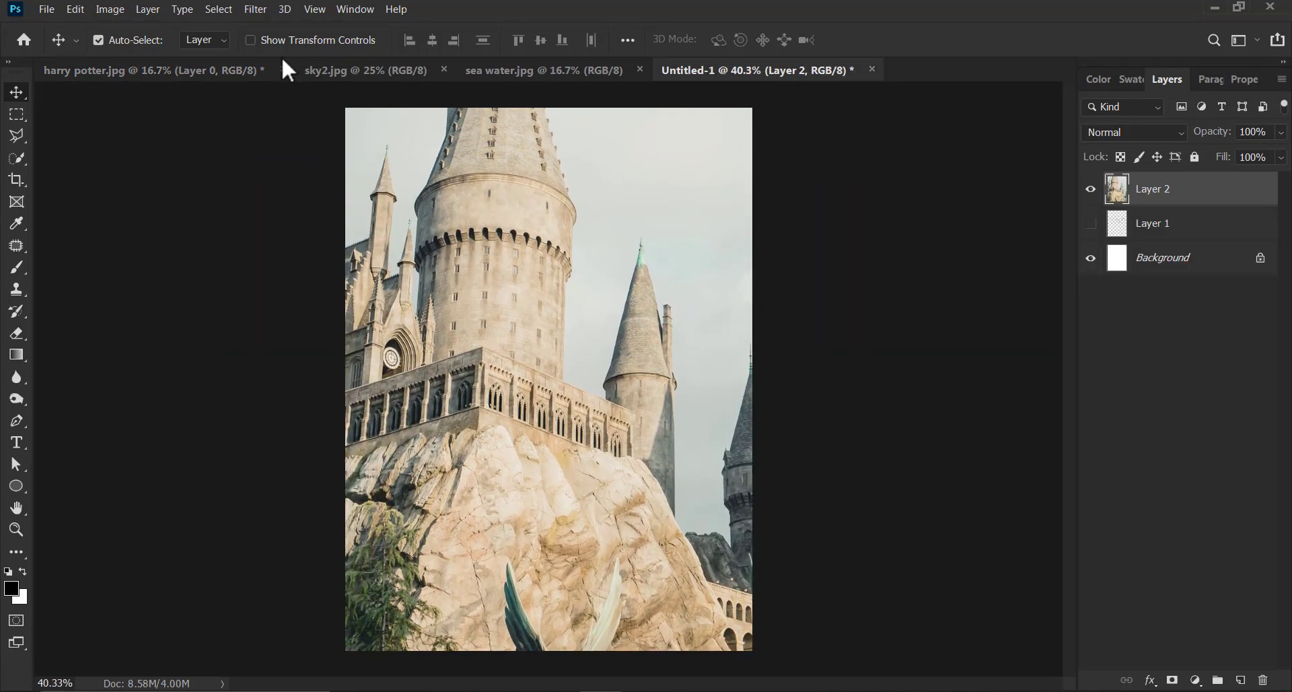
click(250, 40)
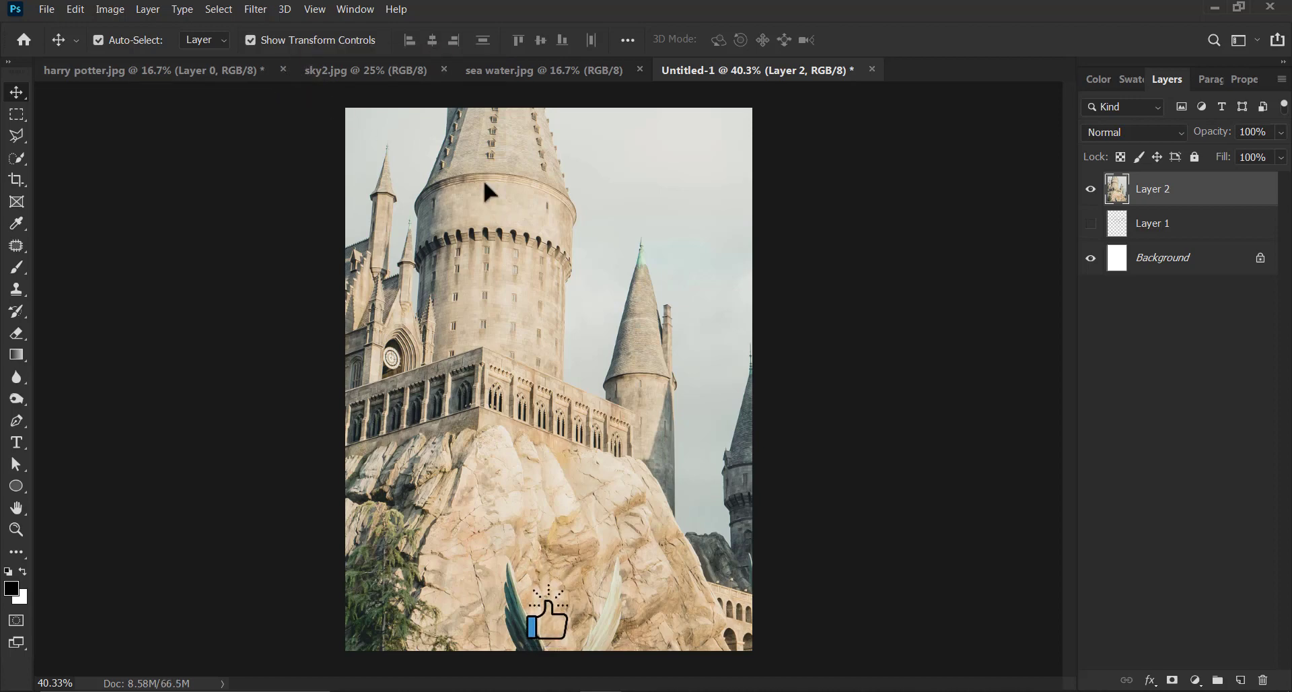
key(ctrl+t)
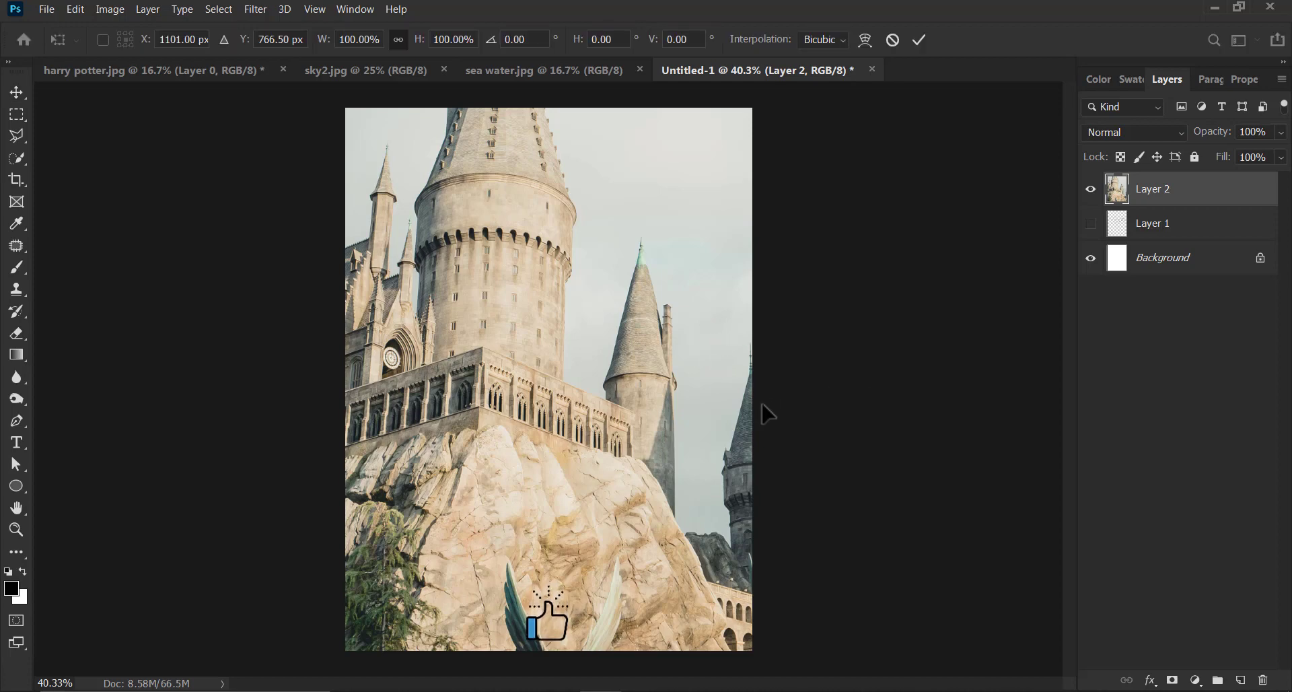
scroll(718, 401, down, 2)
scroll(718, 403, down, 3)
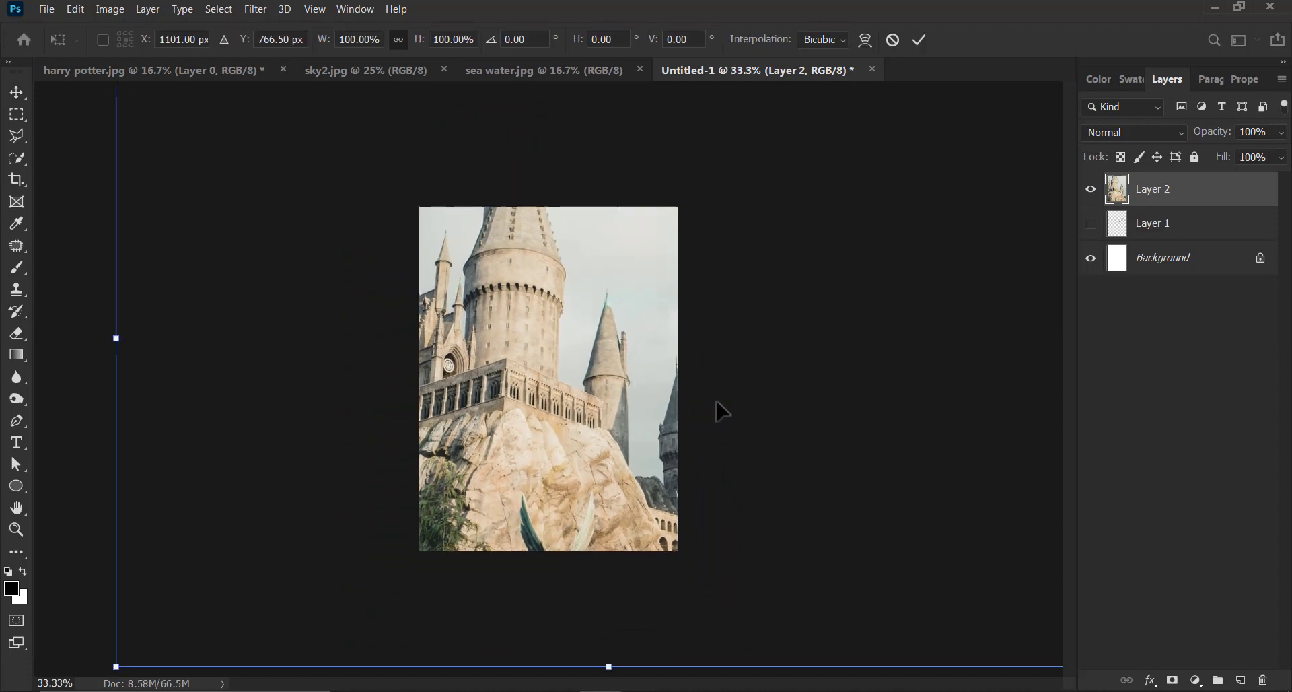
drag(908, 352, 498, 352)
drag(417, 404, 589, 406)
drag(675, 435, 681, 438)
mouse_move(584, 410)
mouse_down()
mouse_move(565, 397)
mouse_move(574, 409)
mouse_up()
key(Return)
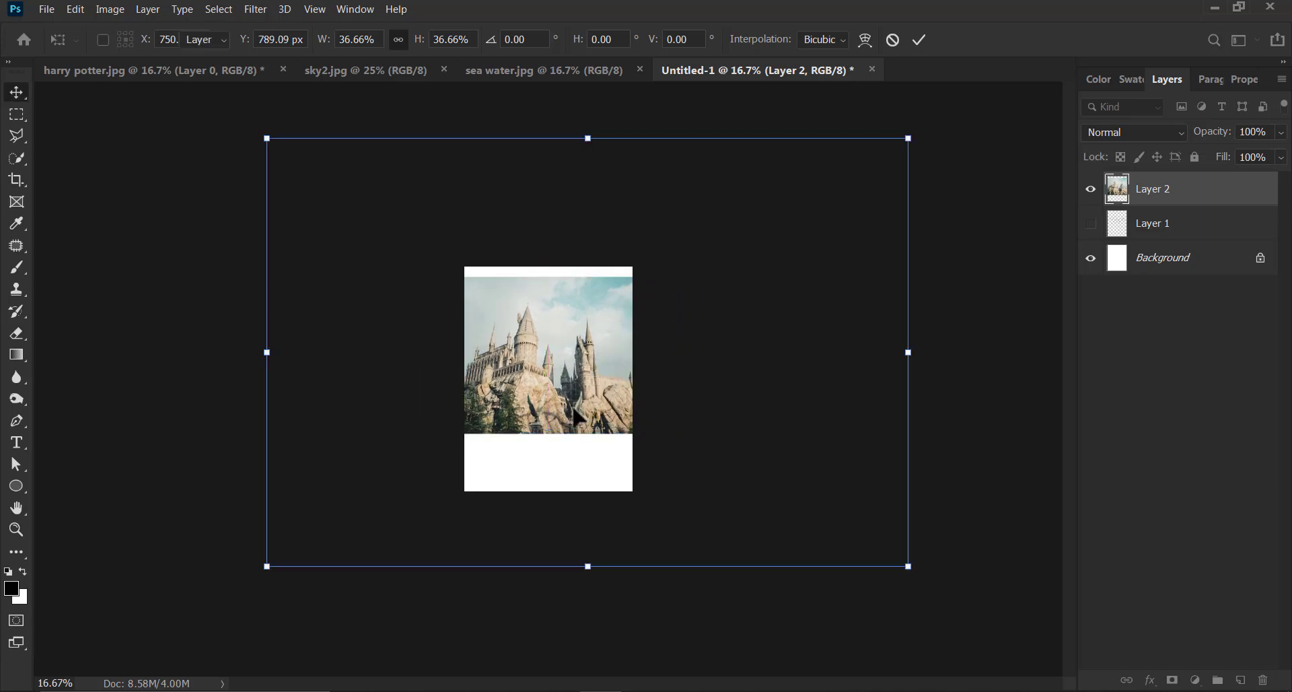
Step: Hide the transform controls around the castle layer
key(ctrl+plus)
key(ctrl+plus)
key(ctrl+plus)
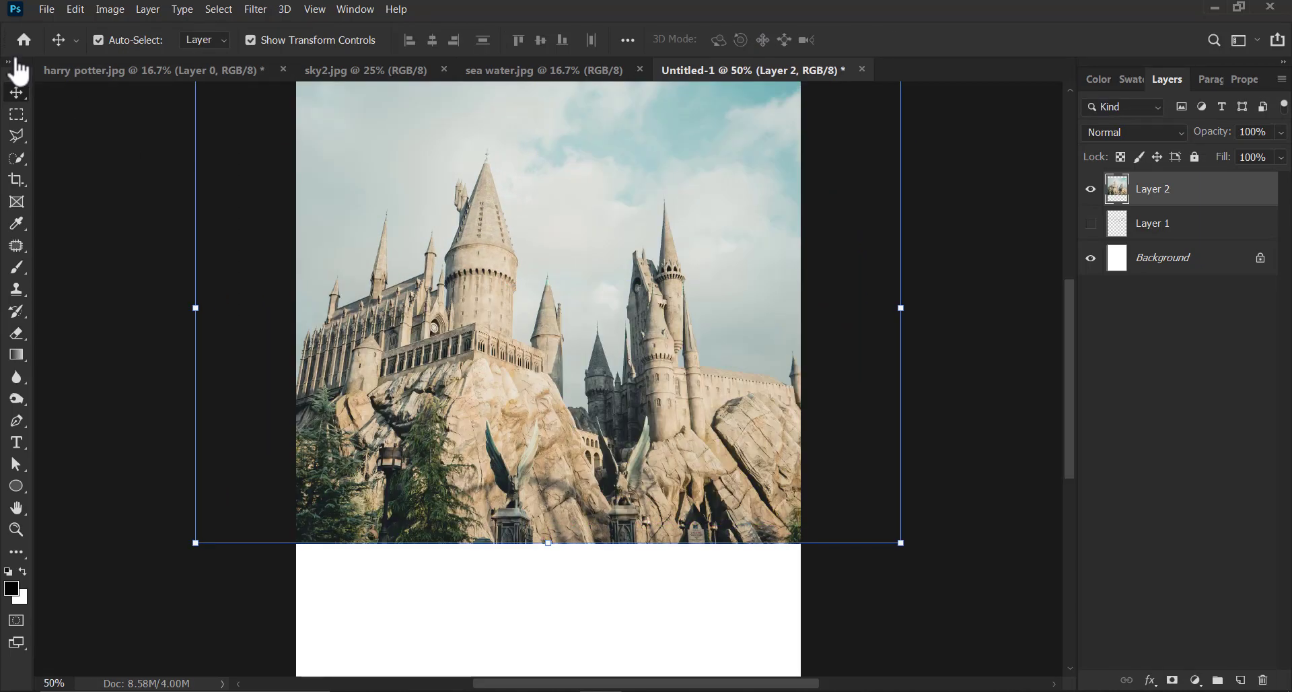
click(252, 40)
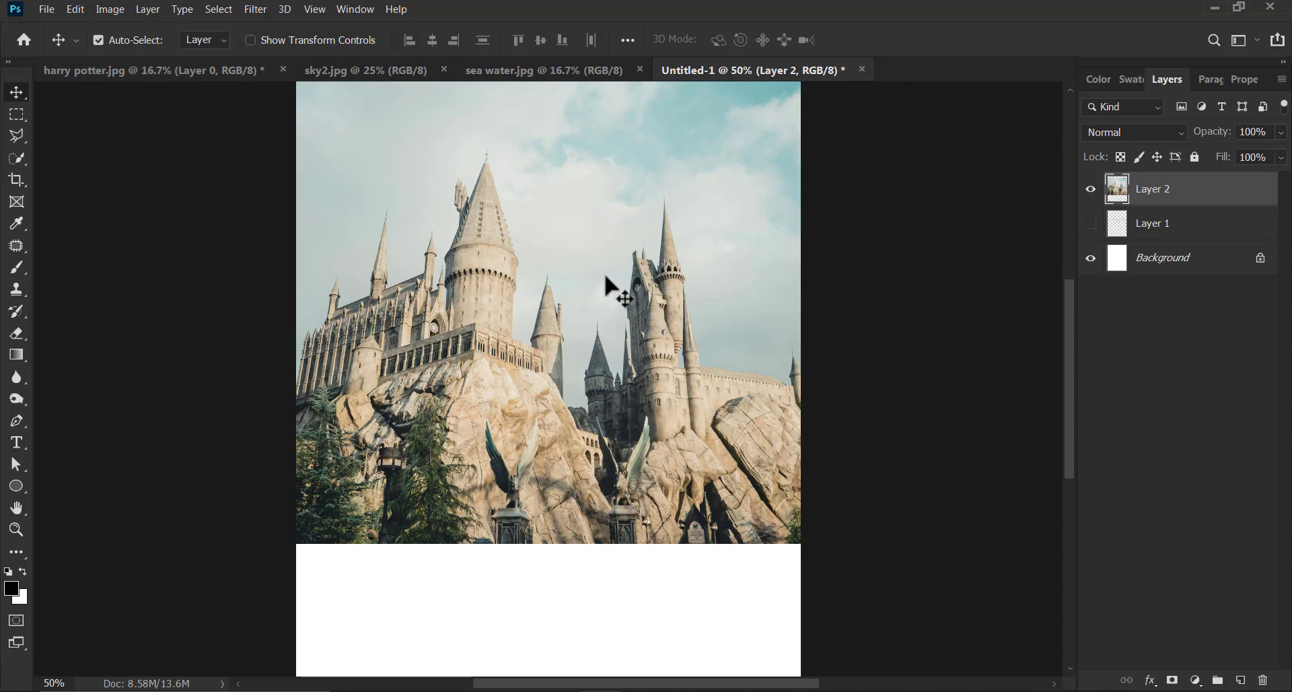
drag(588, 280, 578, 268)
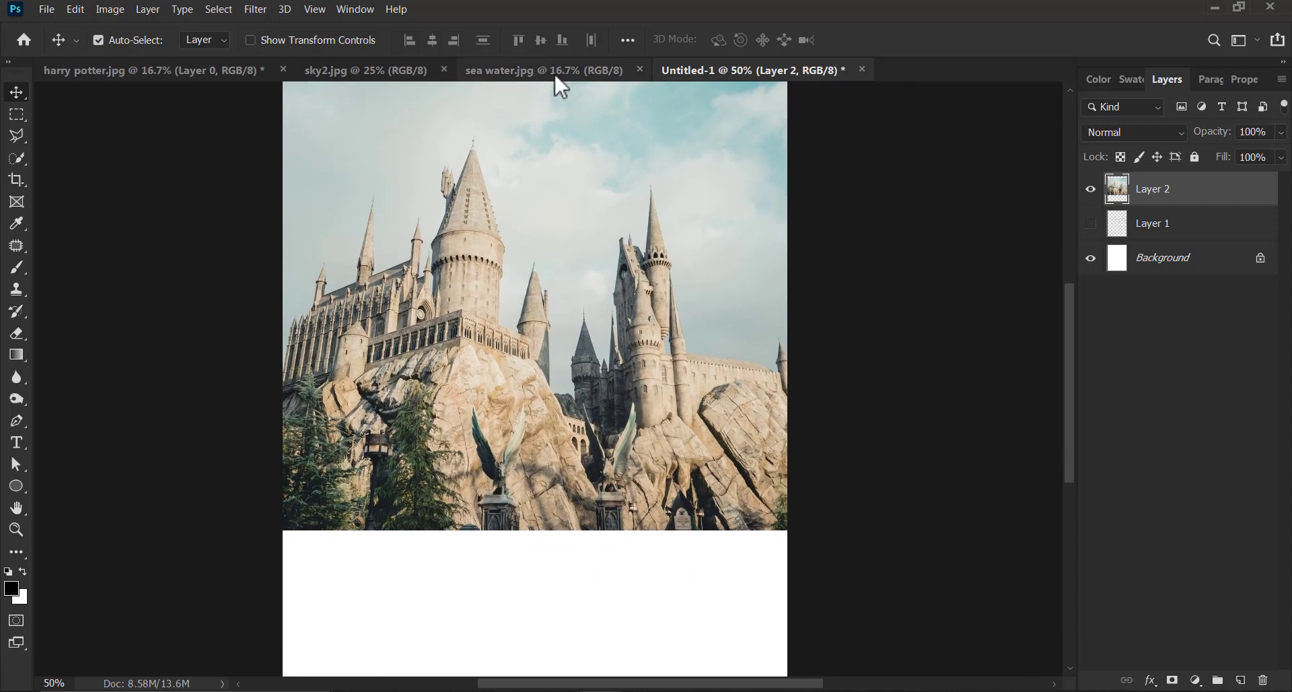
Step: Copy the sea water image into Untitled-1, scale it down to 44.82%, and place it across the lower canvas
click(555, 70)
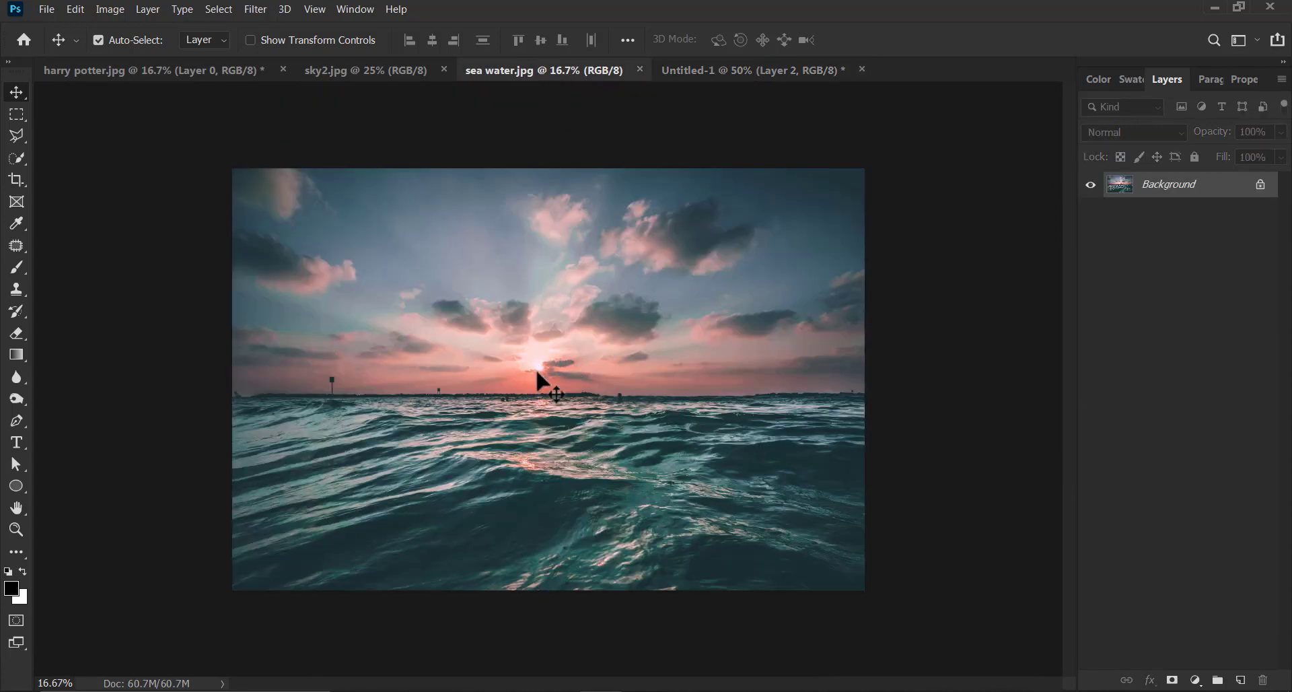
drag(537, 374, 616, 526)
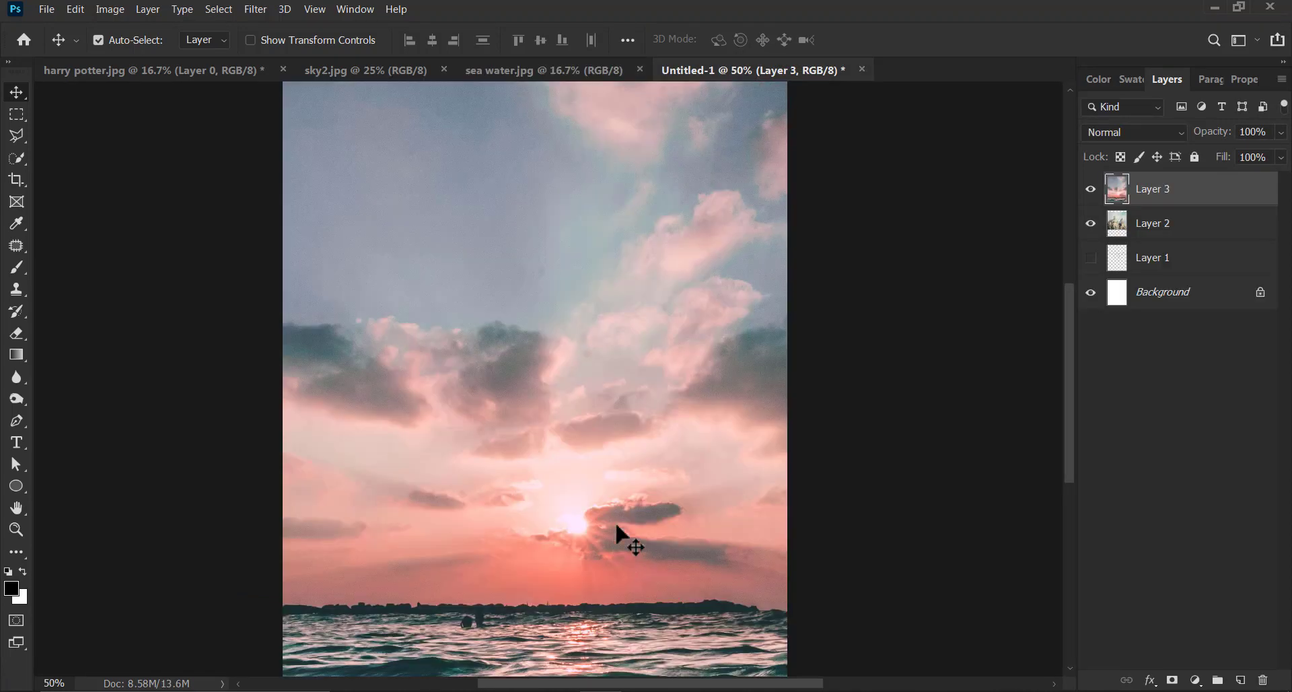
key(ctrl+minus)
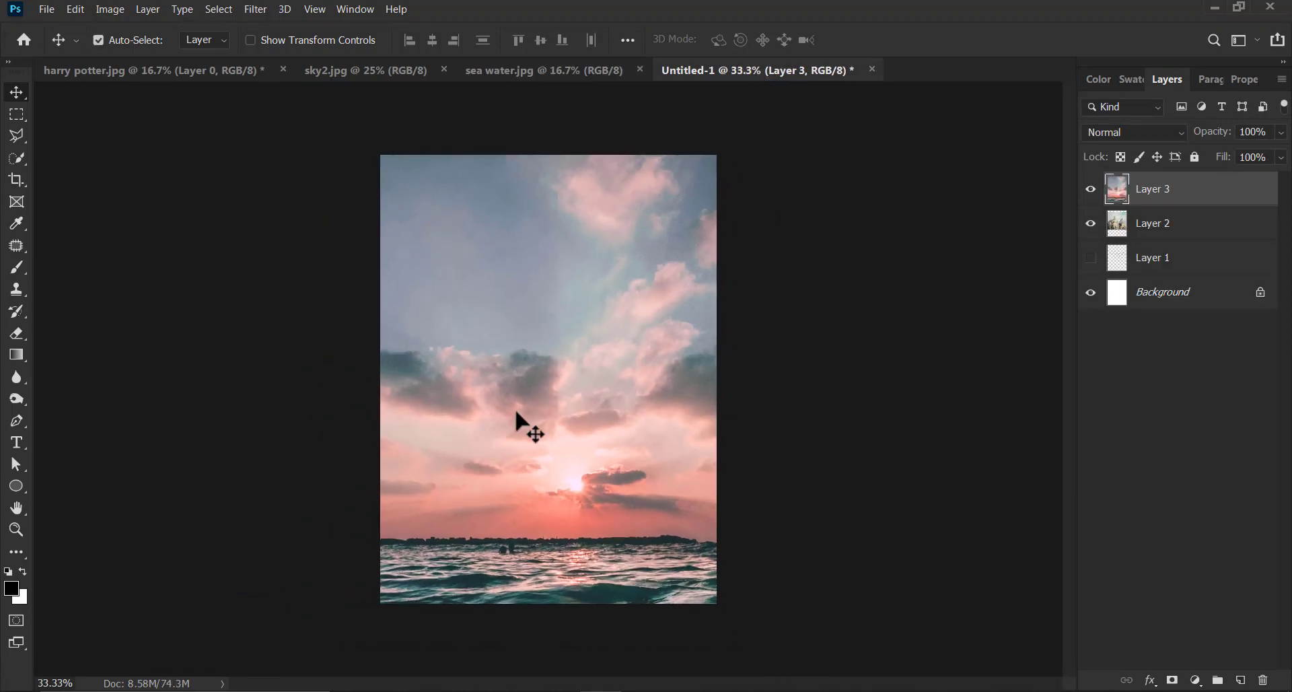
key(ctrl+minus)
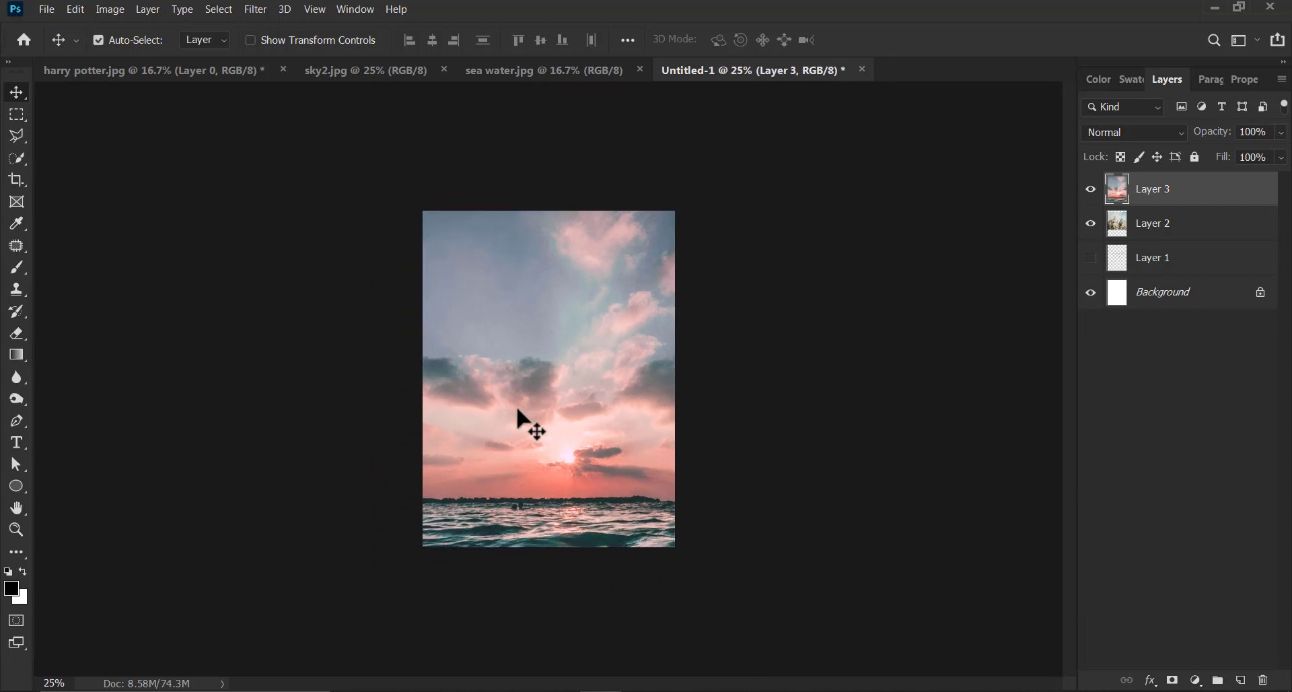
key(ctrl+t)
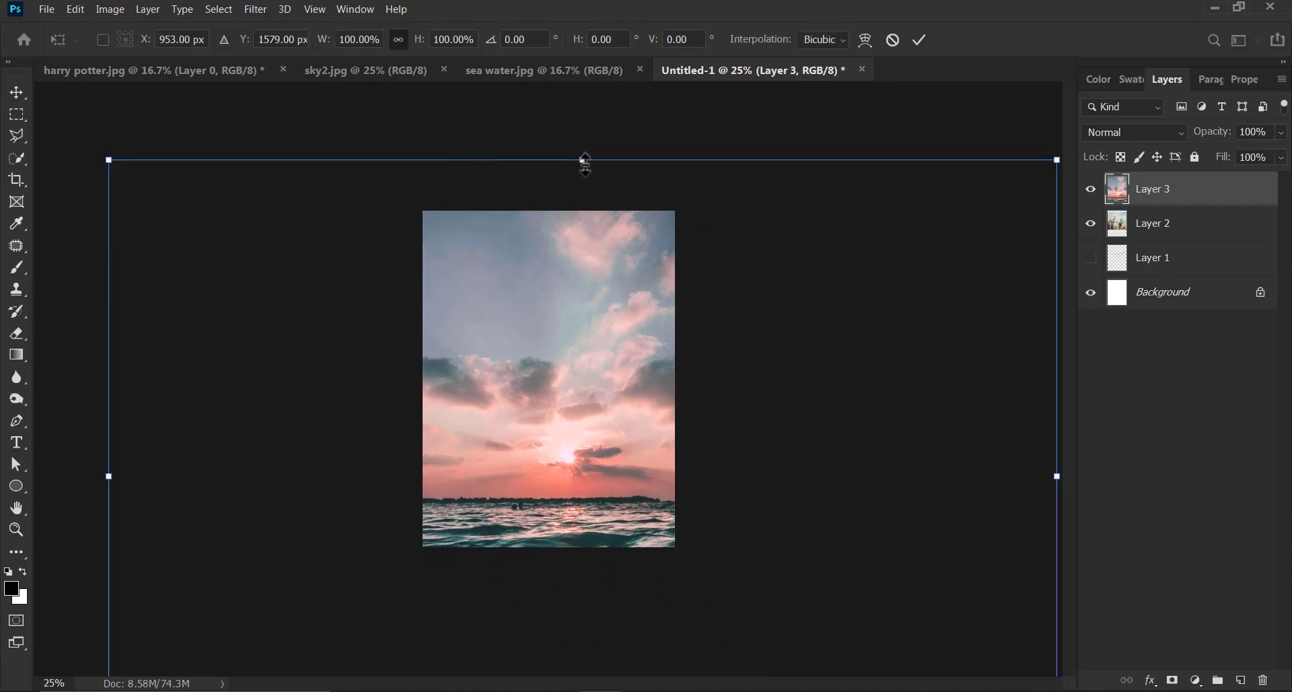
drag(583, 159, 609, 536)
drag(625, 597, 604, 384)
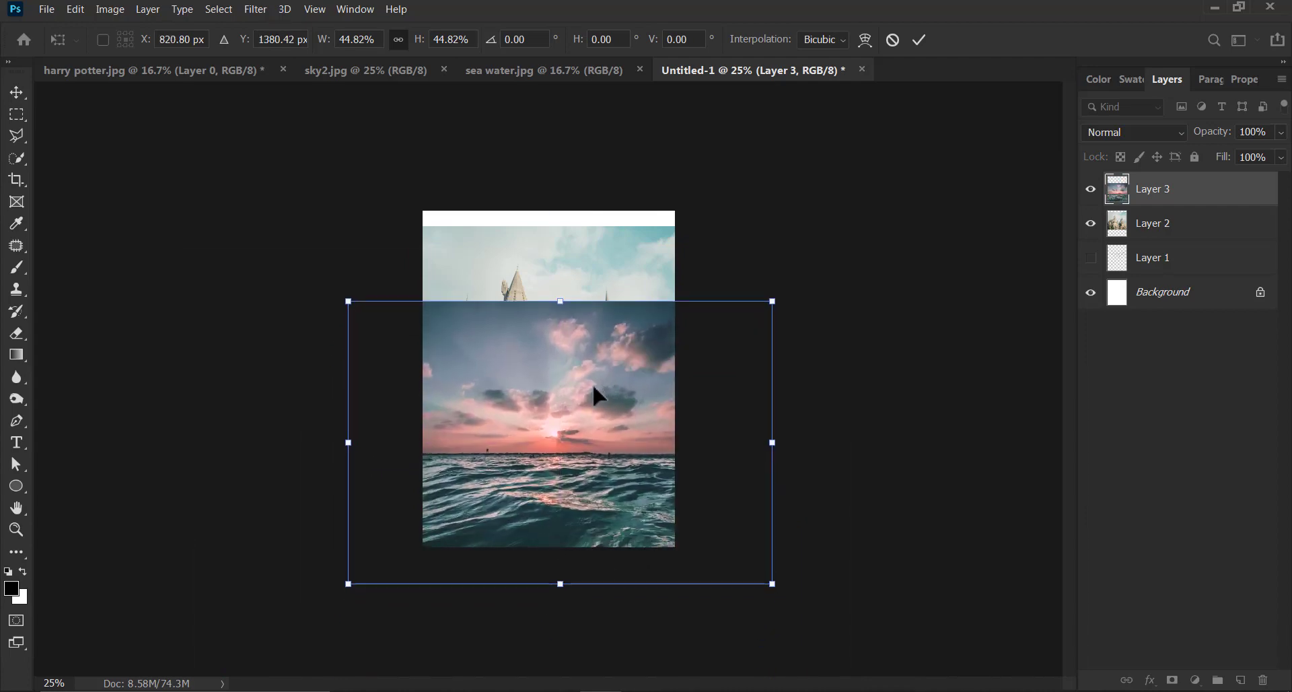
key(ctrl+plus)
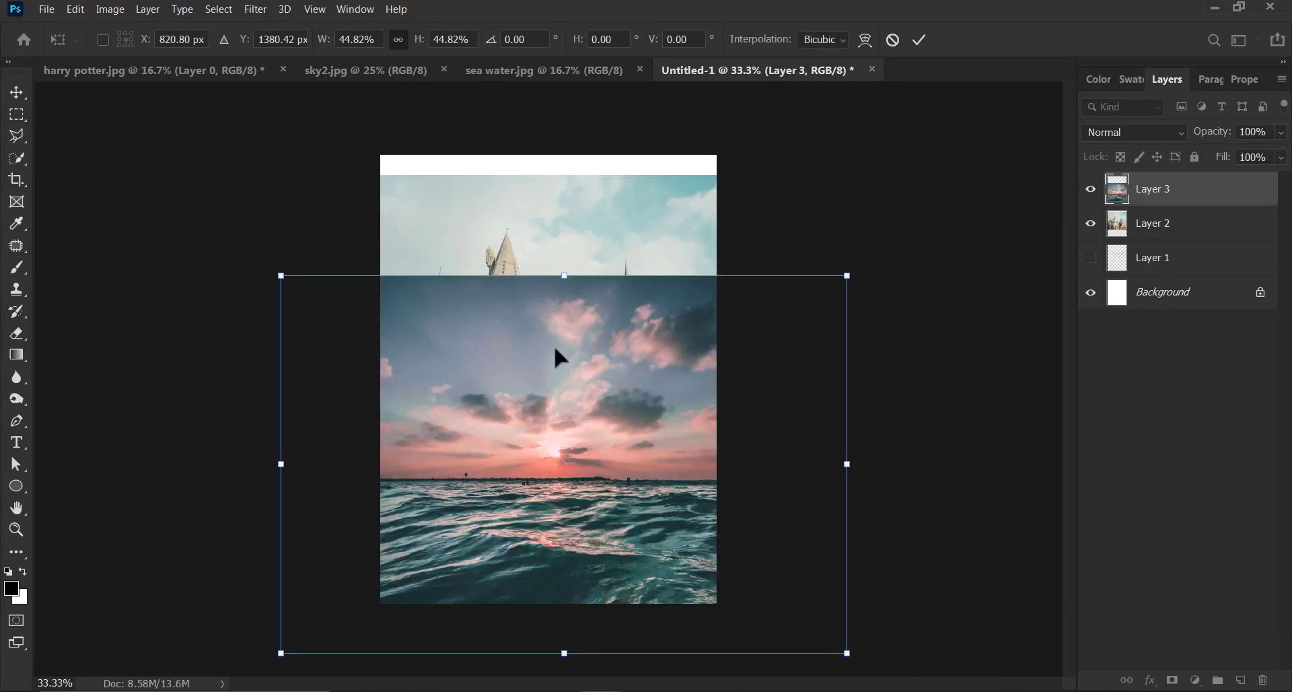
drag(567, 352, 543, 329)
click(919, 39)
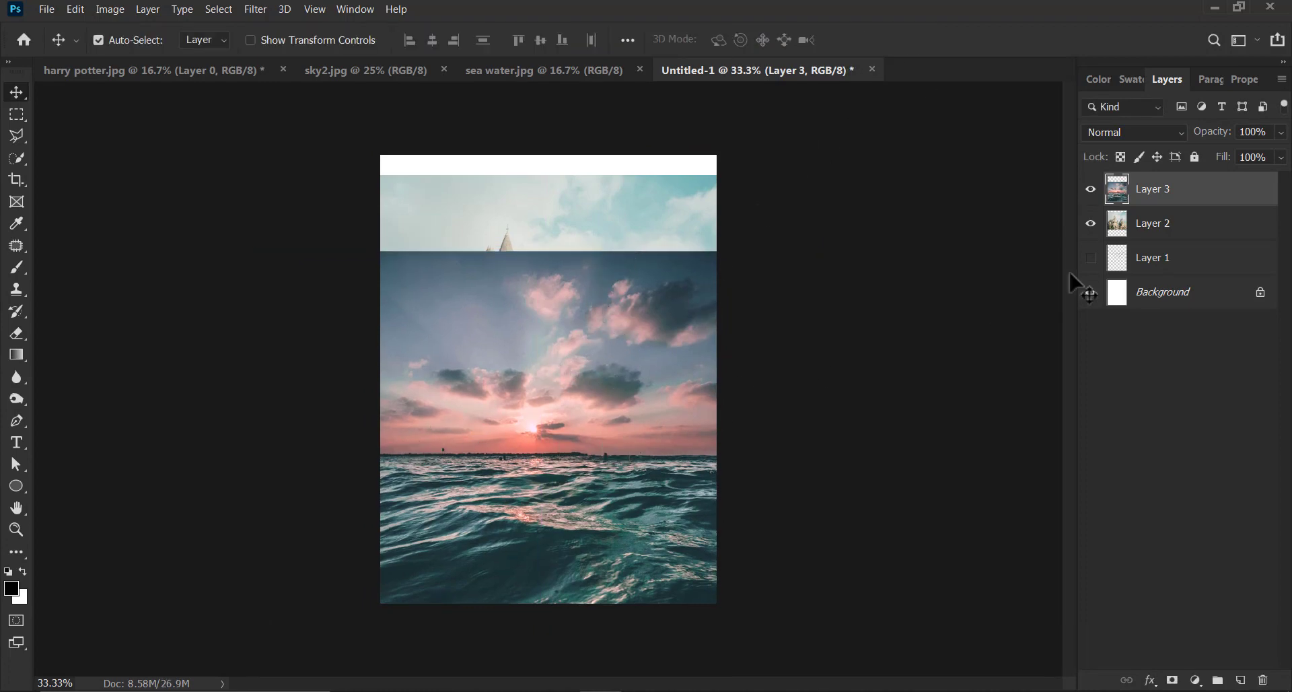
Step: Lower Layer 3's opacity to 73% and reposition the castle and sea layers so the castle fills the canvas top and overlaps the waterline
drag(1281, 133, 1221, 139)
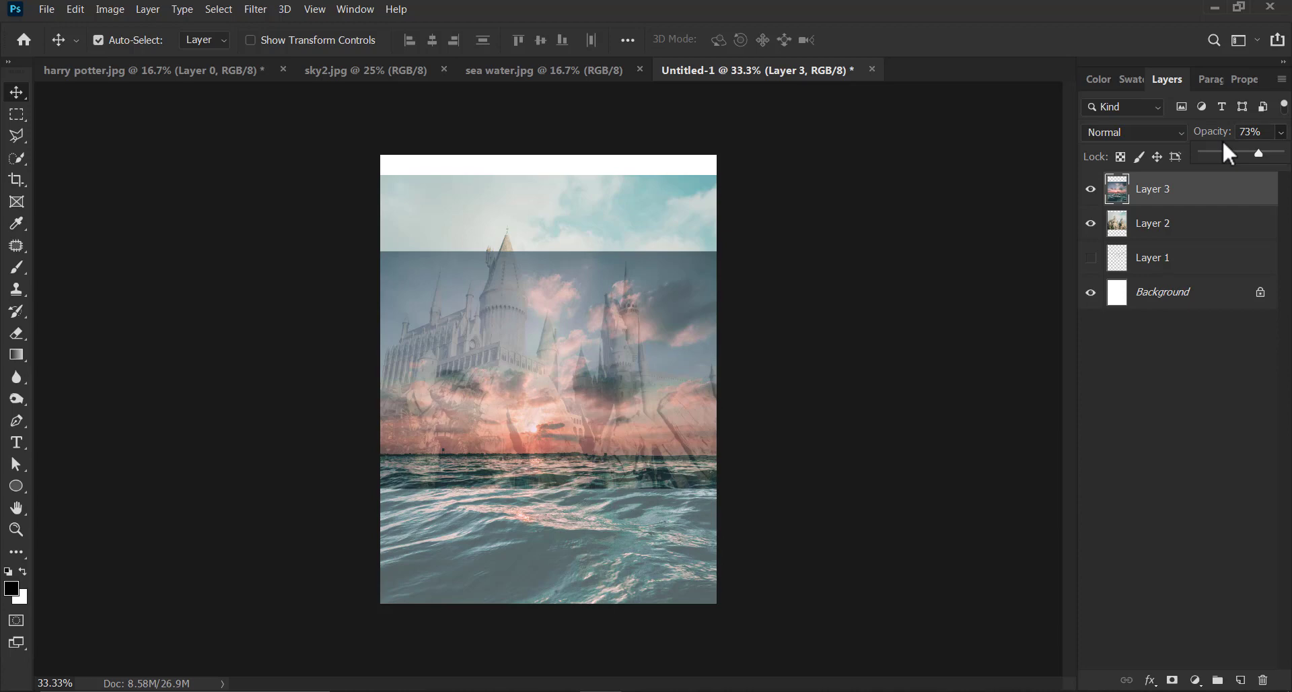
drag(648, 325, 610, 568)
drag(589, 389, 592, 369)
drag(560, 502, 579, 298)
drag(582, 503, 571, 474)
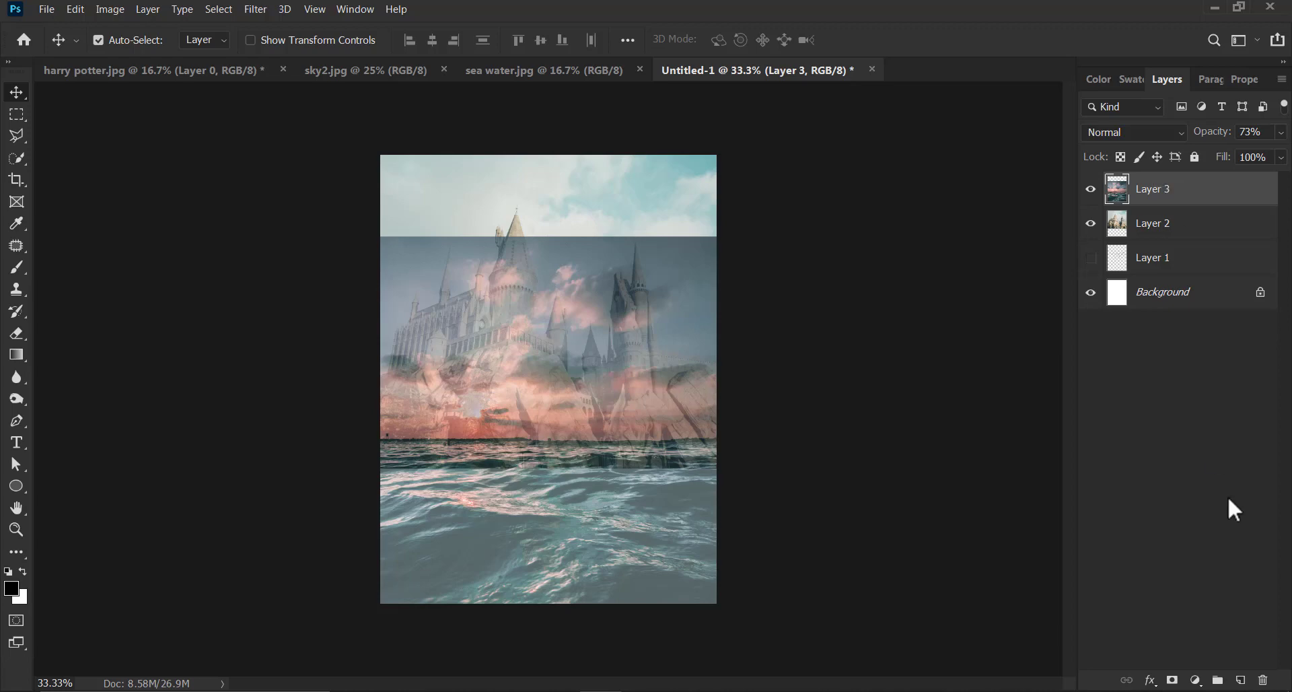
Step: Add a layer mask to the sea layer, Layer 3, and set its opacity to 100%
click(1173, 680)
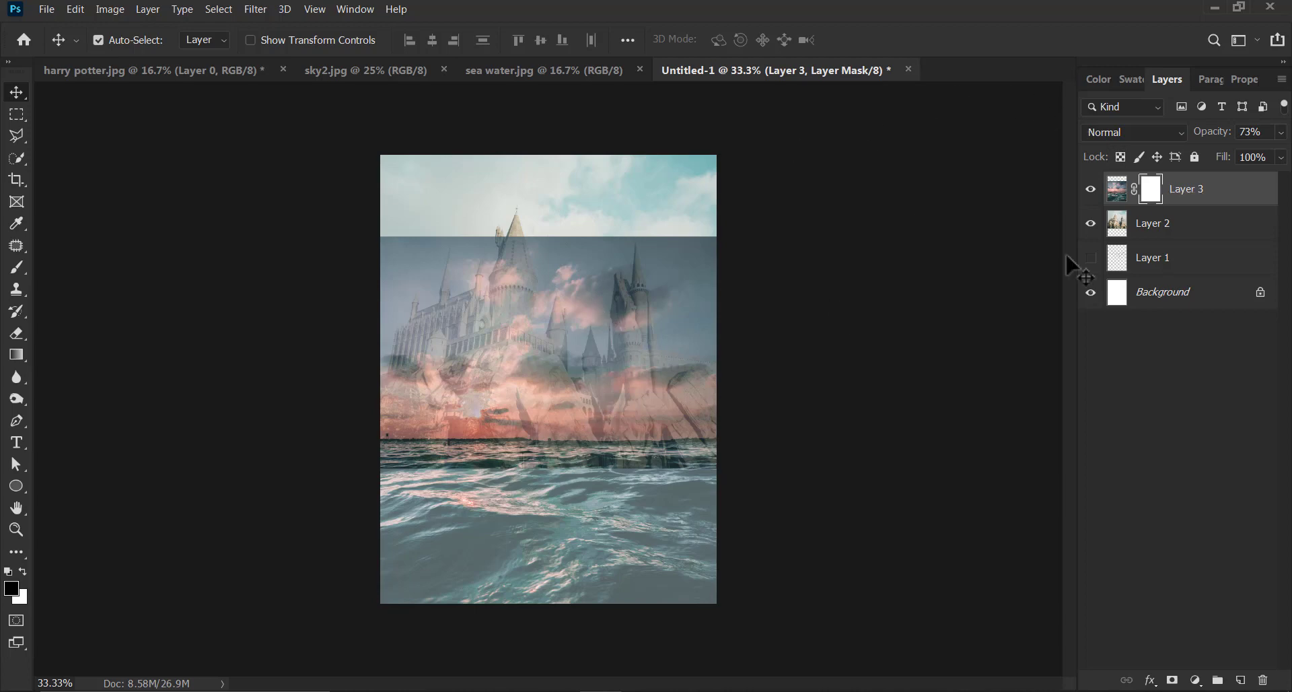
click(1281, 132)
drag(1259, 154, 1280, 153)
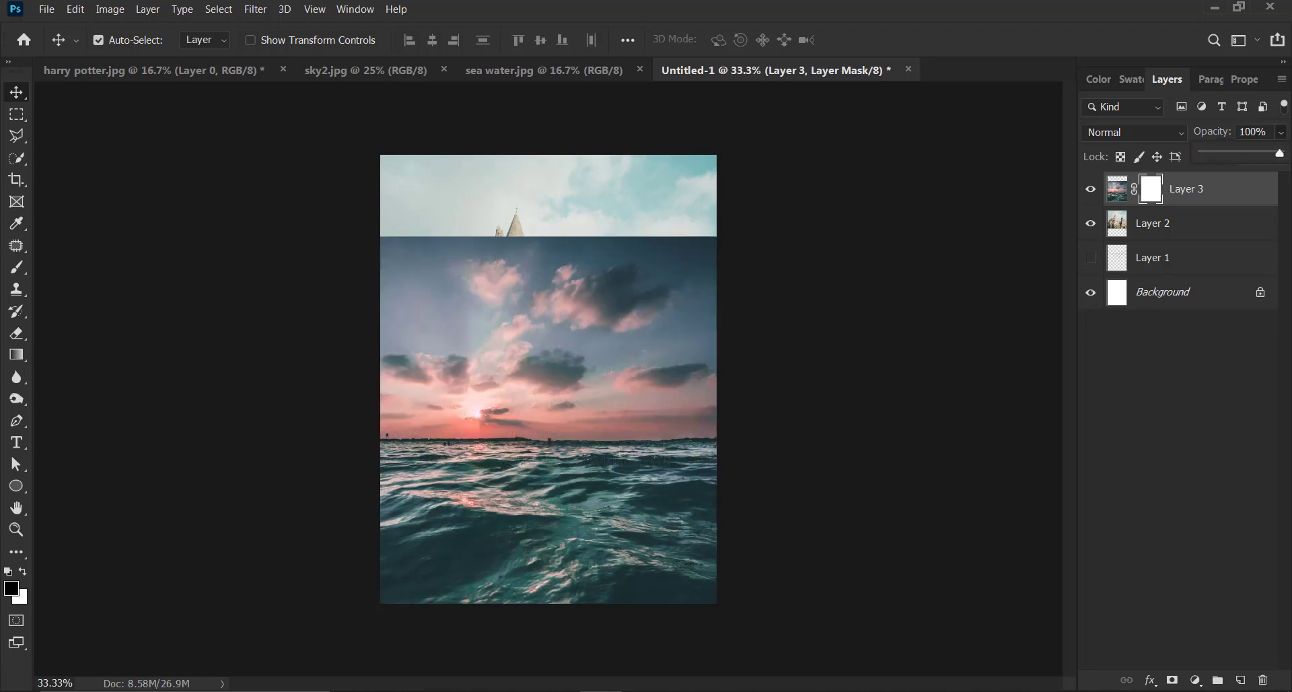
Step: Target Layer 3's mask and set up the Brush tool with a black foreground and the Soft Round preset
click(1155, 191)
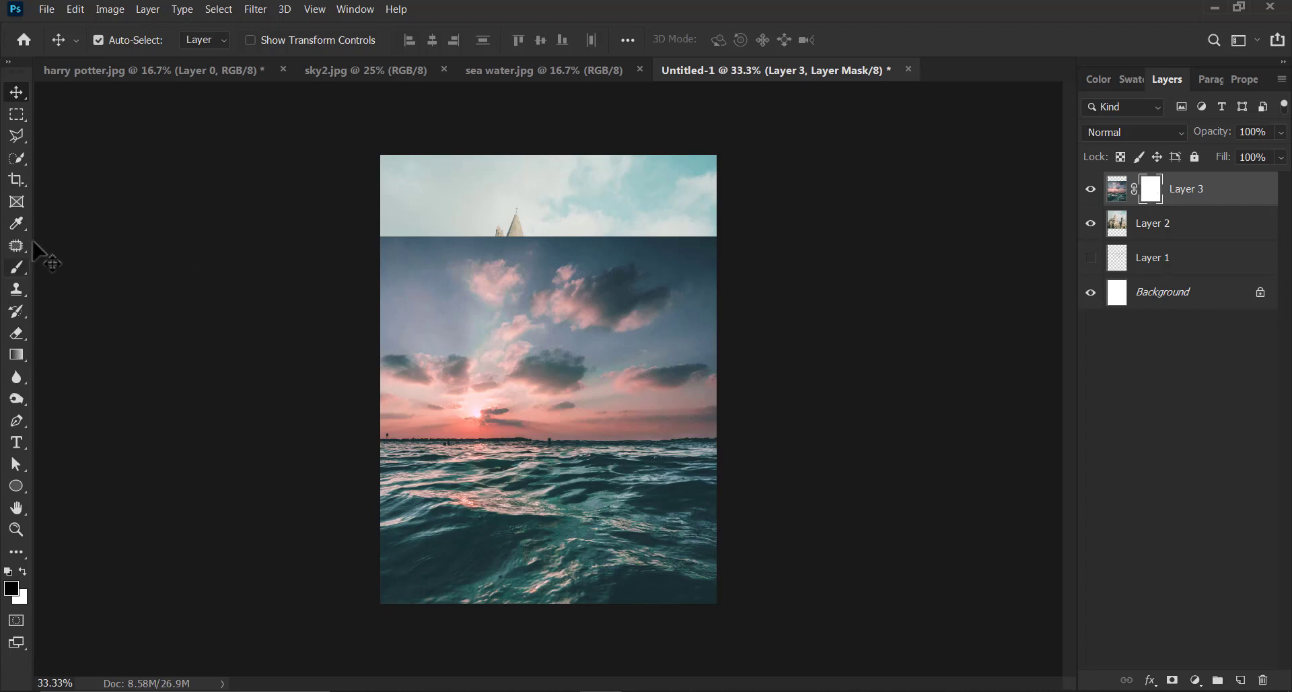
click(17, 267)
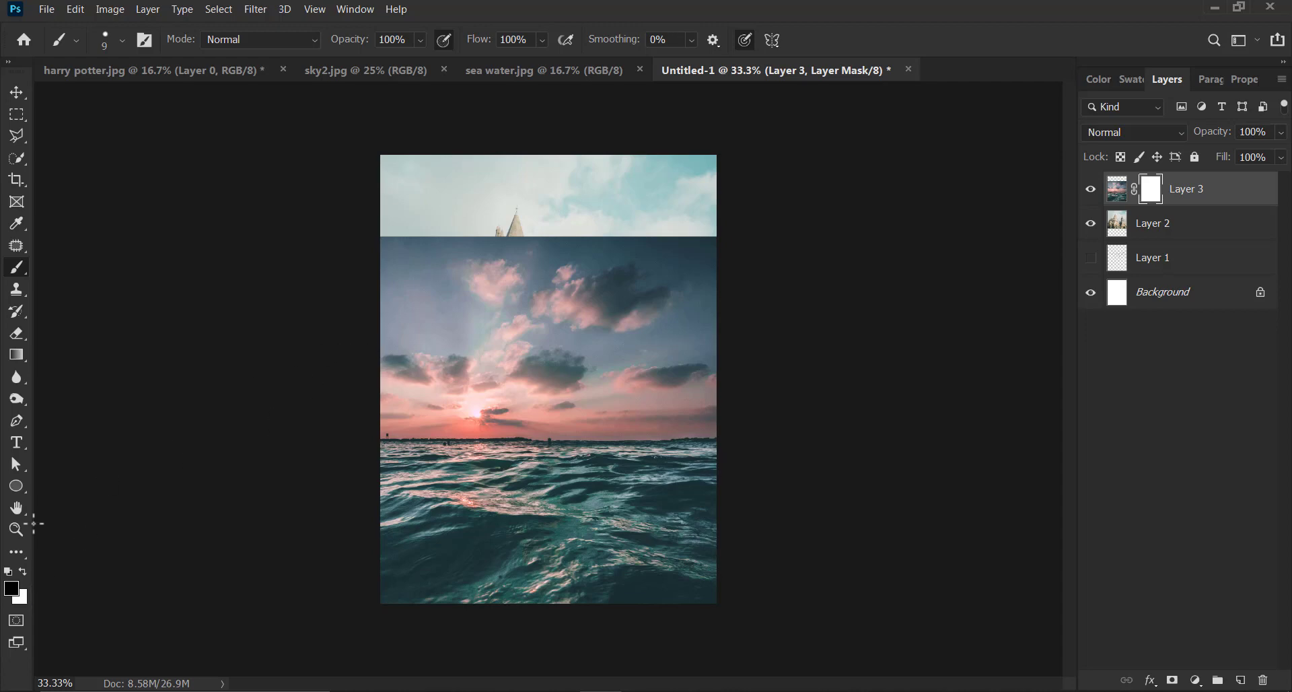
key(x)
click(8, 573)
click(108, 39)
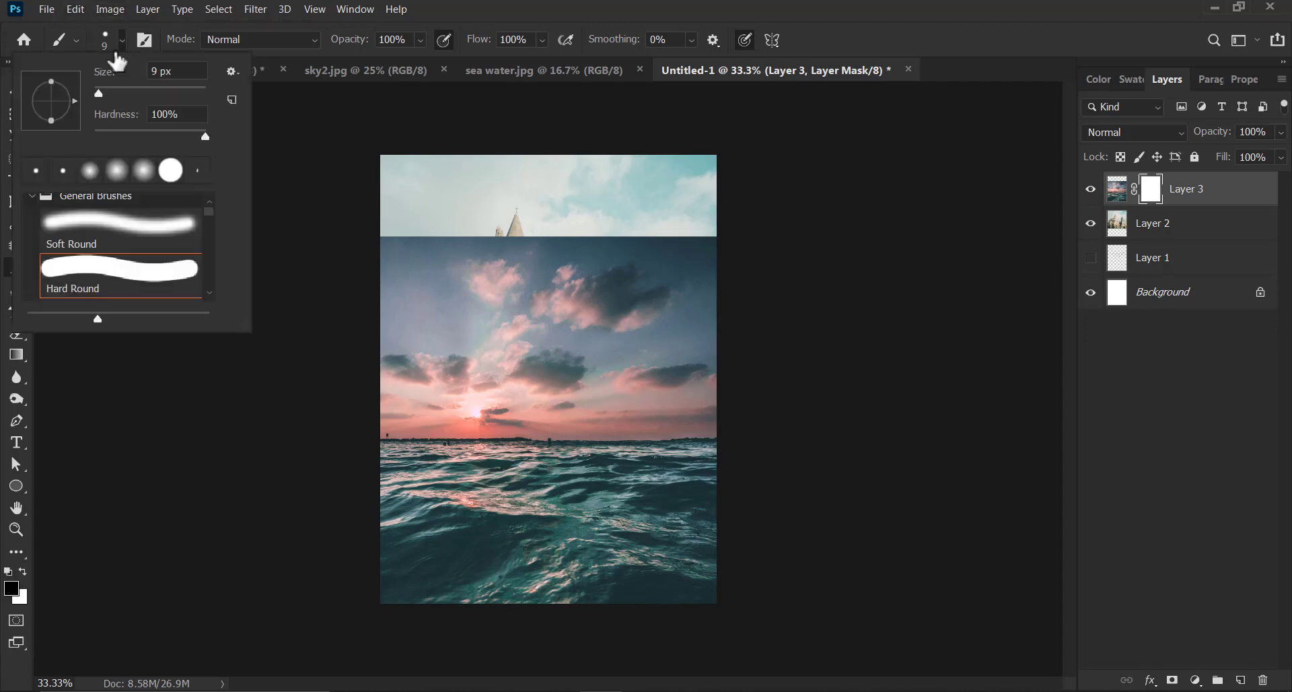
click(119, 230)
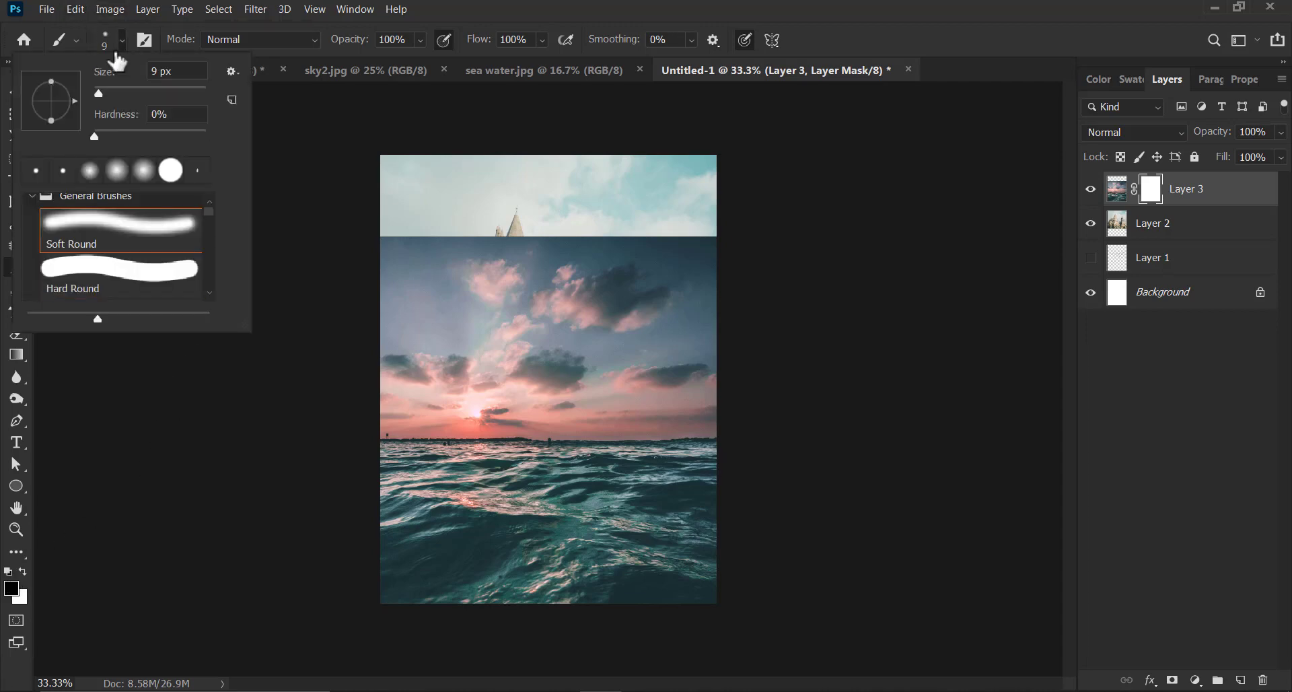
Step: Set the brush opacity to 98% and its flow to 90%
click(486, 3)
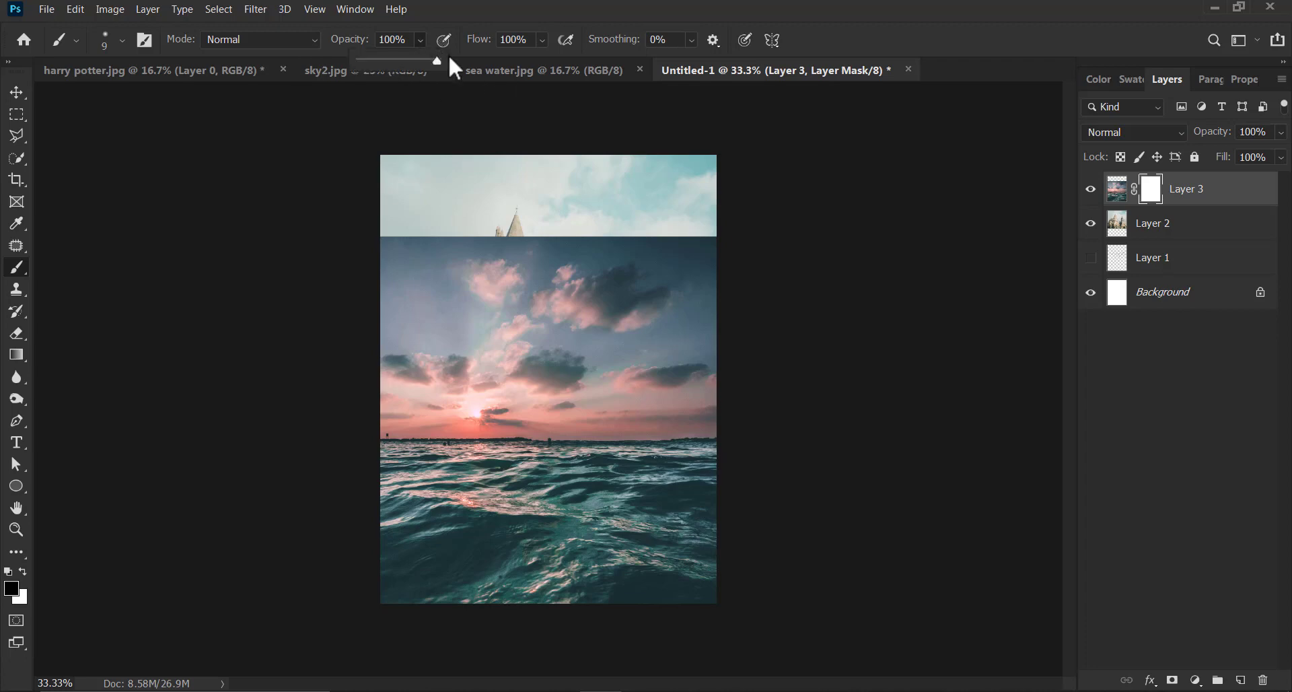
click(542, 41)
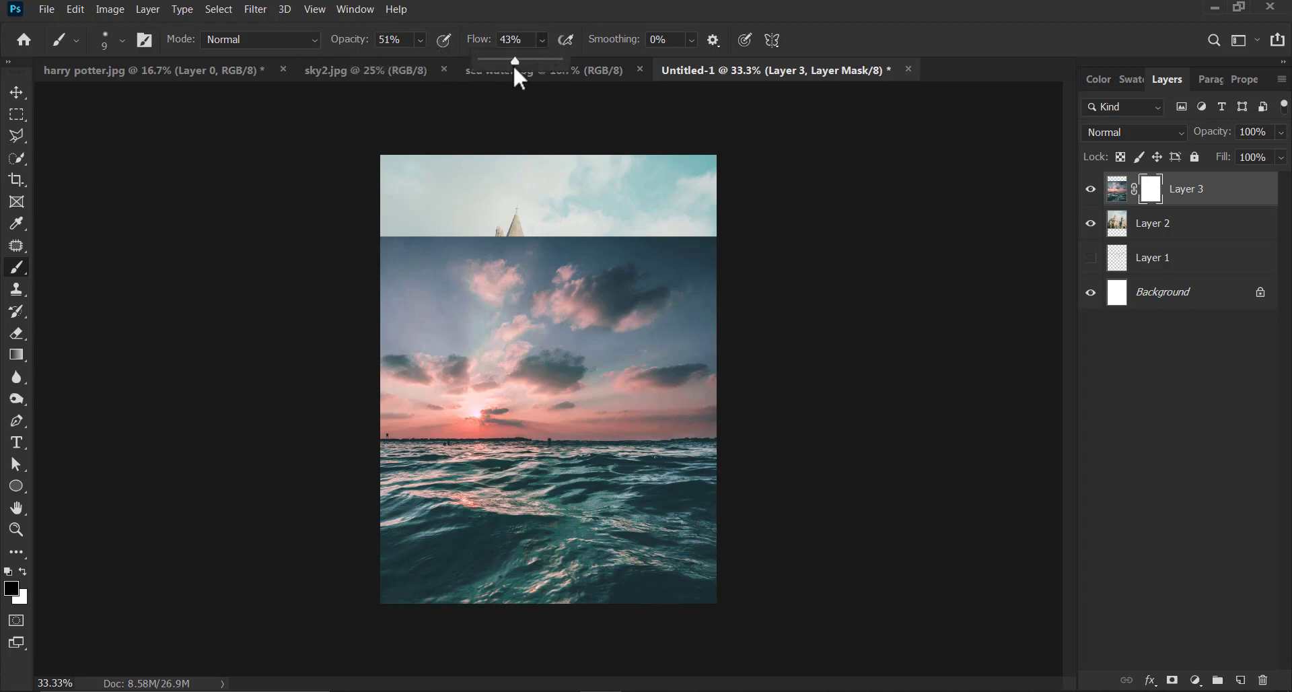
click(420, 40)
drag(429, 60, 466, 60)
click(541, 42)
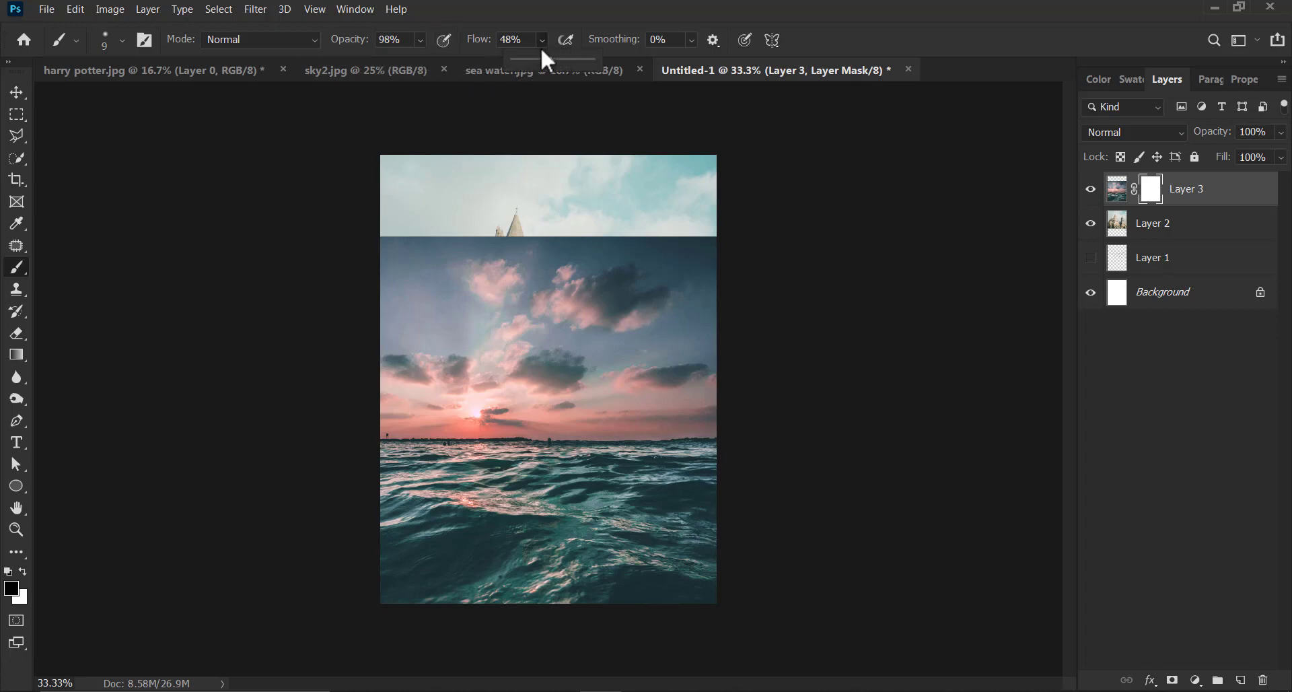
drag(550, 60, 584, 61)
Step: Enlarge the brush to 382 px and mask out the upper part of the sunset sky over the castle towers
click(104, 40)
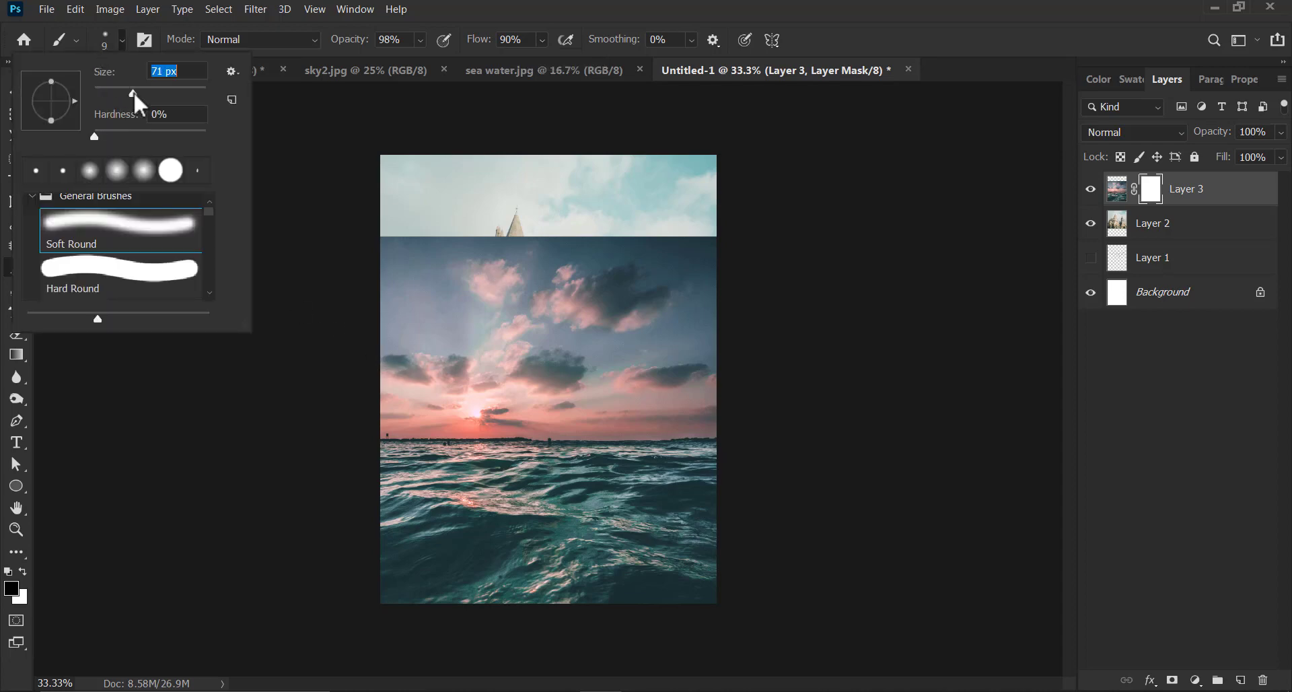
mouse_move(145, 93)
mouse_down()
mouse_move(194, 105)
mouse_move(195, 95)
mouse_up()
click(555, 145)
mouse_move(441, 227)
mouse_down()
mouse_move(734, 236)
mouse_move(447, 245)
mouse_move(395, 280)
mouse_move(331, 260)
mouse_move(543, 279)
mouse_move(411, 279)
mouse_up()
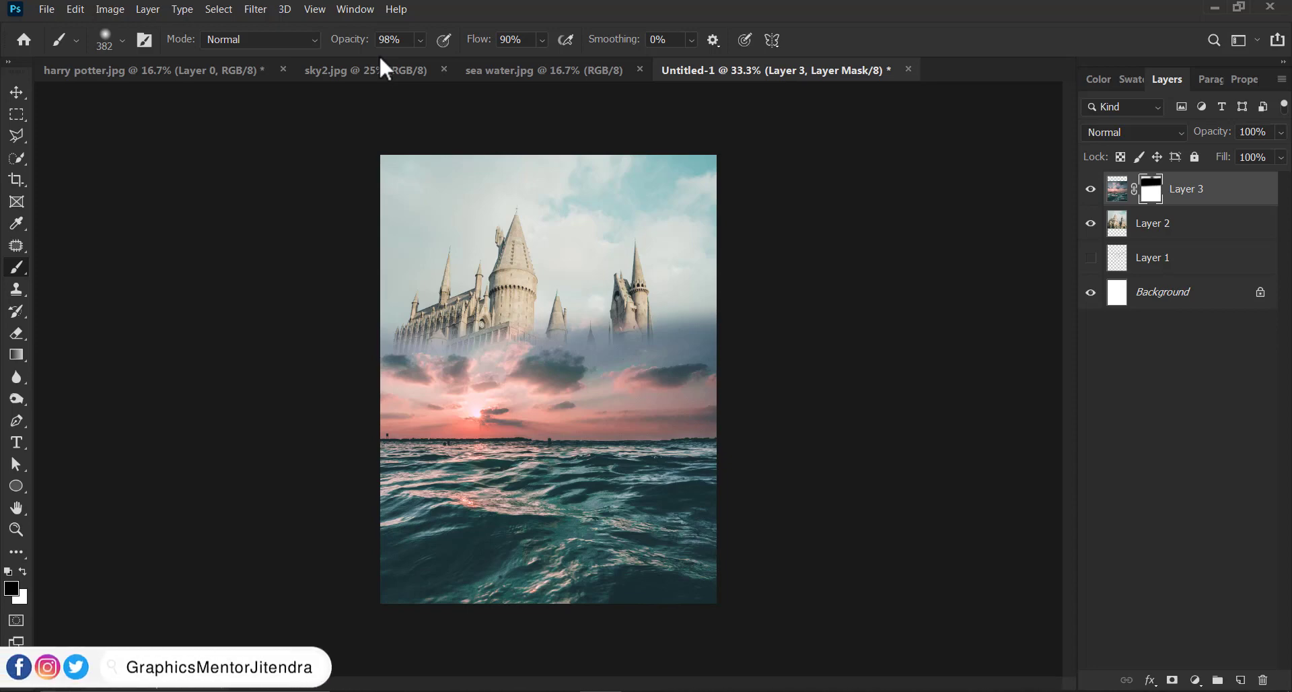
Step: Reduce the brush to 250 px and mask out the remaining sunset sky down to the sea horizon
key(bracketleft)
key(bracketleft)
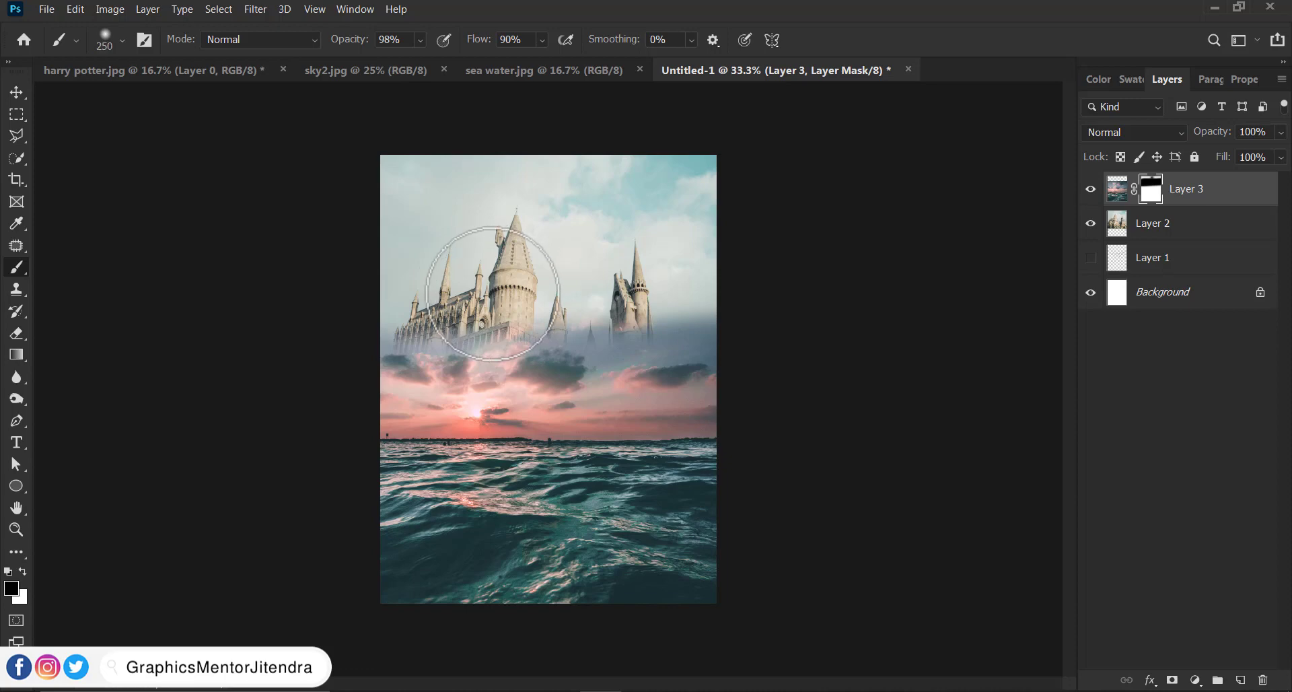
mouse_move(447, 404)
mouse_down()
mouse_move(428, 369)
mouse_move(572, 356)
mouse_move(426, 359)
mouse_move(516, 361)
mouse_move(376, 410)
mouse_move(690, 406)
mouse_move(629, 378)
mouse_move(745, 400)
mouse_move(383, 420)
mouse_move(706, 405)
mouse_move(661, 405)
mouse_move(650, 347)
mouse_move(405, 154)
mouse_move(477, 279)
mouse_move(463, 306)
mouse_move(370, 330)
mouse_move(452, 267)
mouse_move(706, 273)
mouse_move(637, 320)
mouse_move(511, 279)
mouse_up()
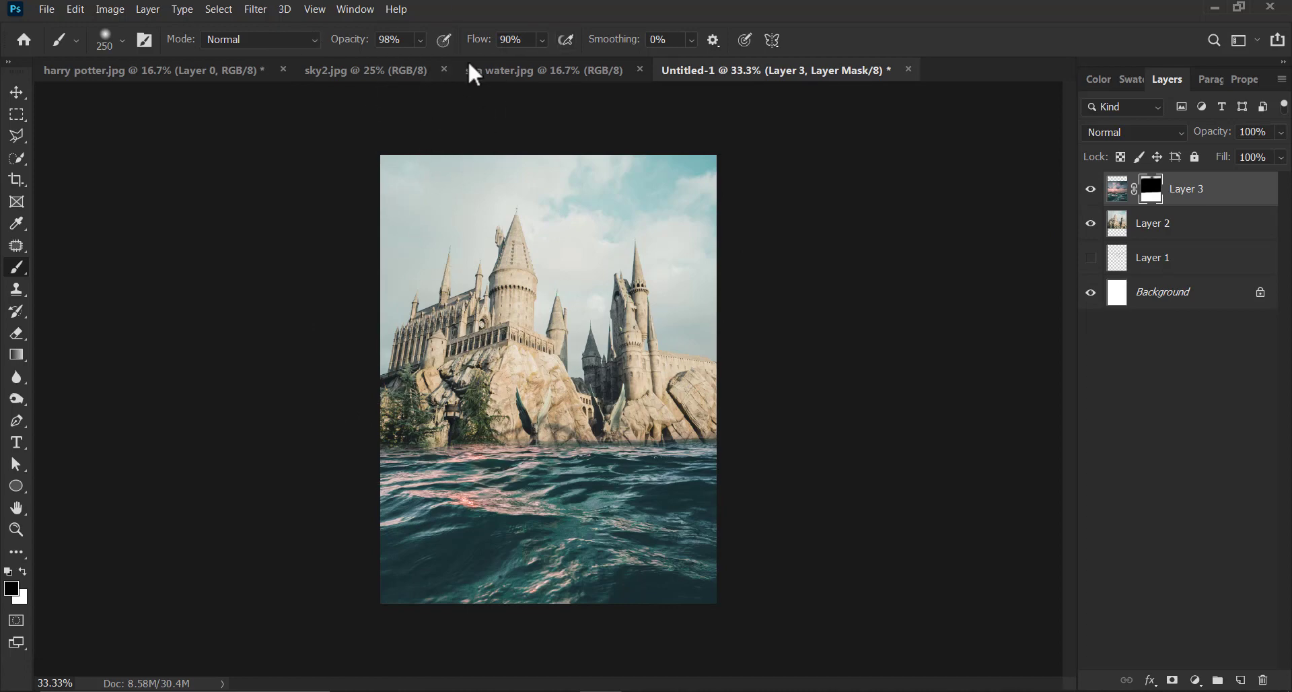
Step: Set the brush opacity to 52% and flow to 49%, and paint on the mask along the waterline below the rocks
click(422, 40)
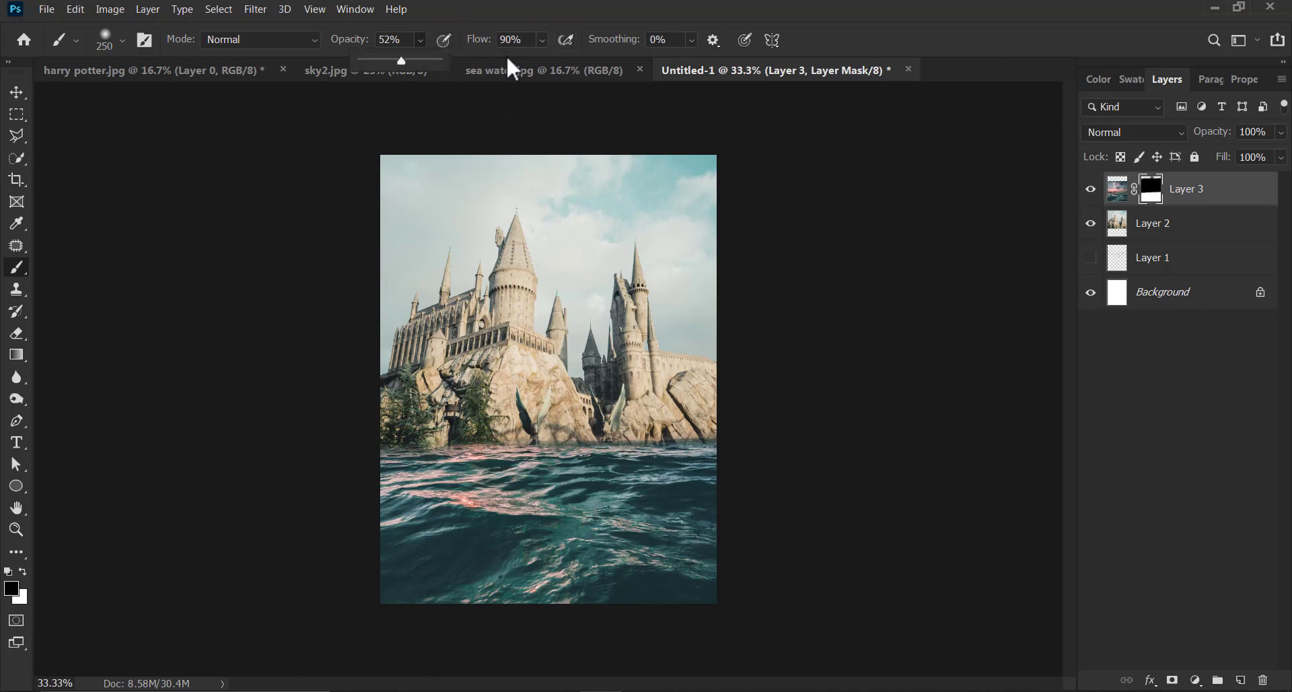
click(542, 39)
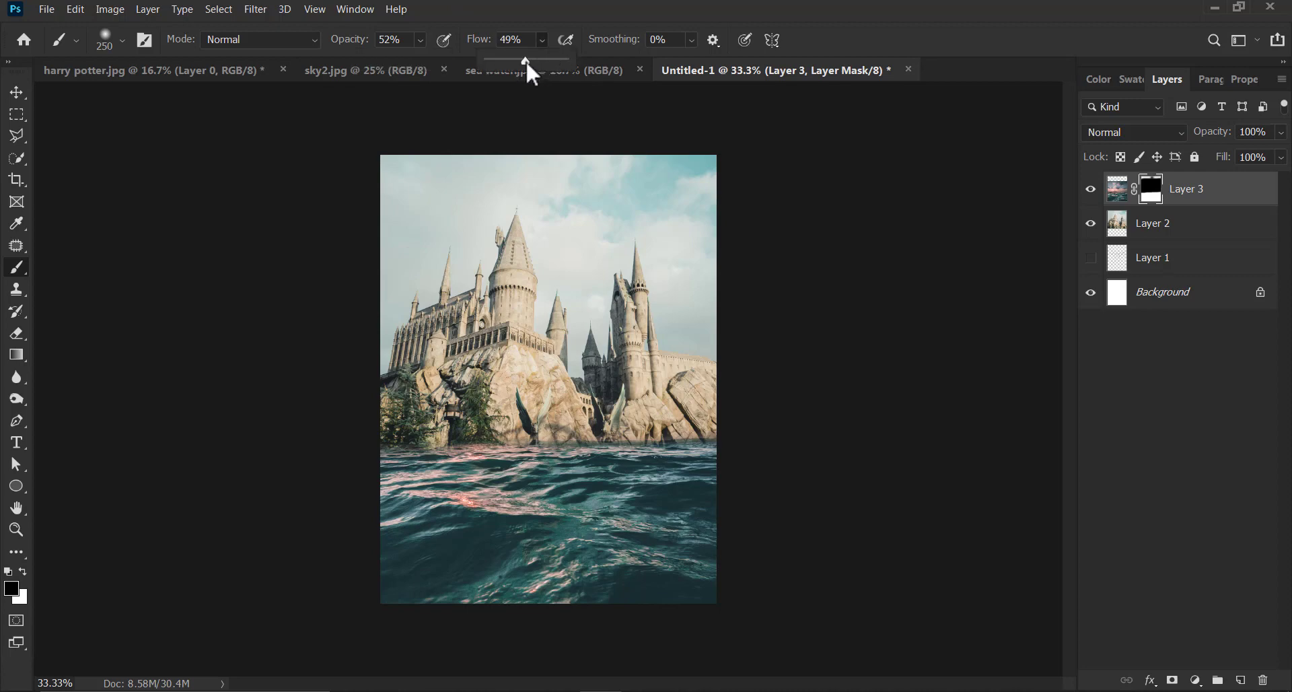
drag(494, 432, 353, 440)
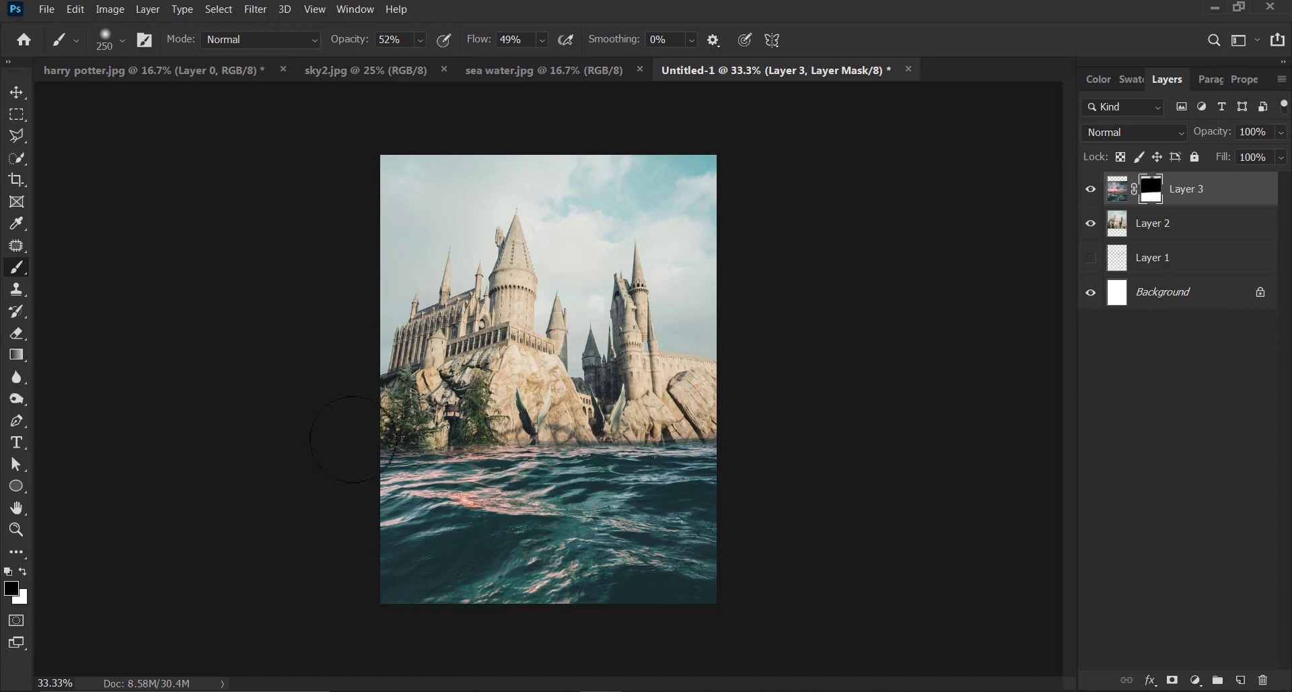
Step: Lower the brush to 31% opacity and 24% flow and blend the whole waterline into the castle rocks
click(421, 41)
click(542, 41)
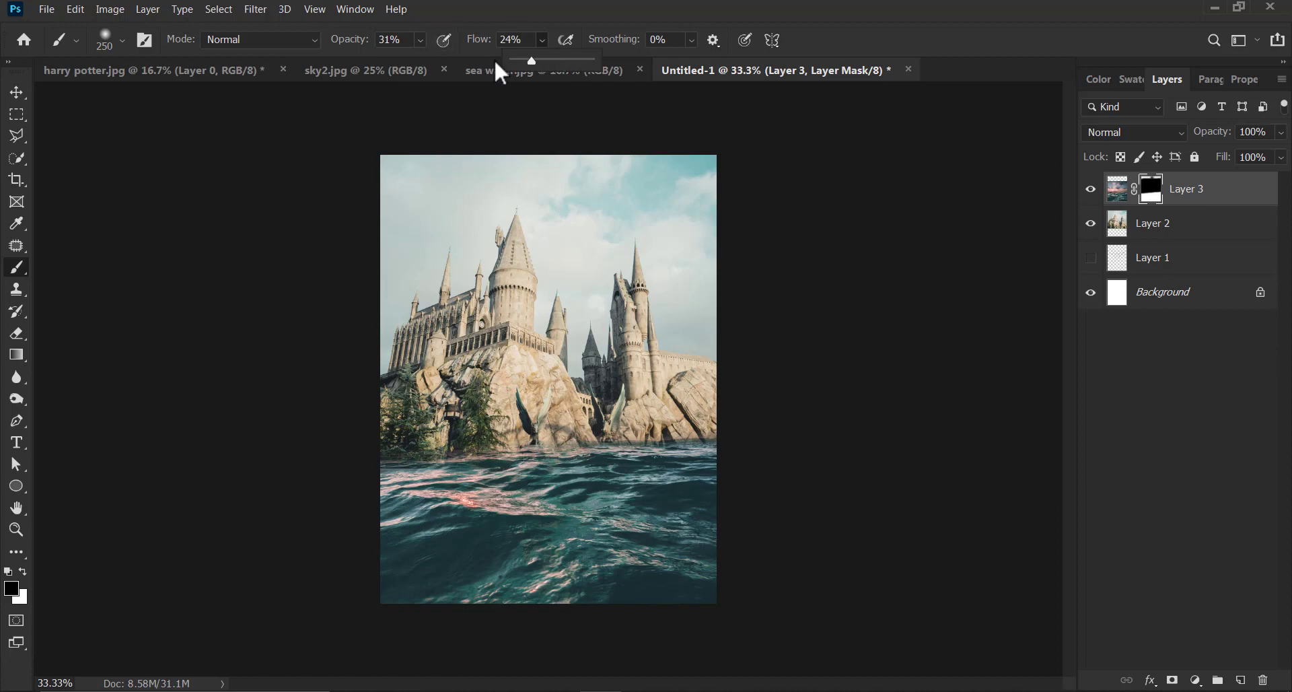
click(670, 422)
mouse_move(671, 422)
mouse_down()
mouse_move(609, 431)
mouse_move(686, 432)
mouse_move(518, 426)
mouse_move(686, 437)
mouse_move(400, 443)
mouse_move(686, 436)
mouse_move(398, 439)
mouse_up()
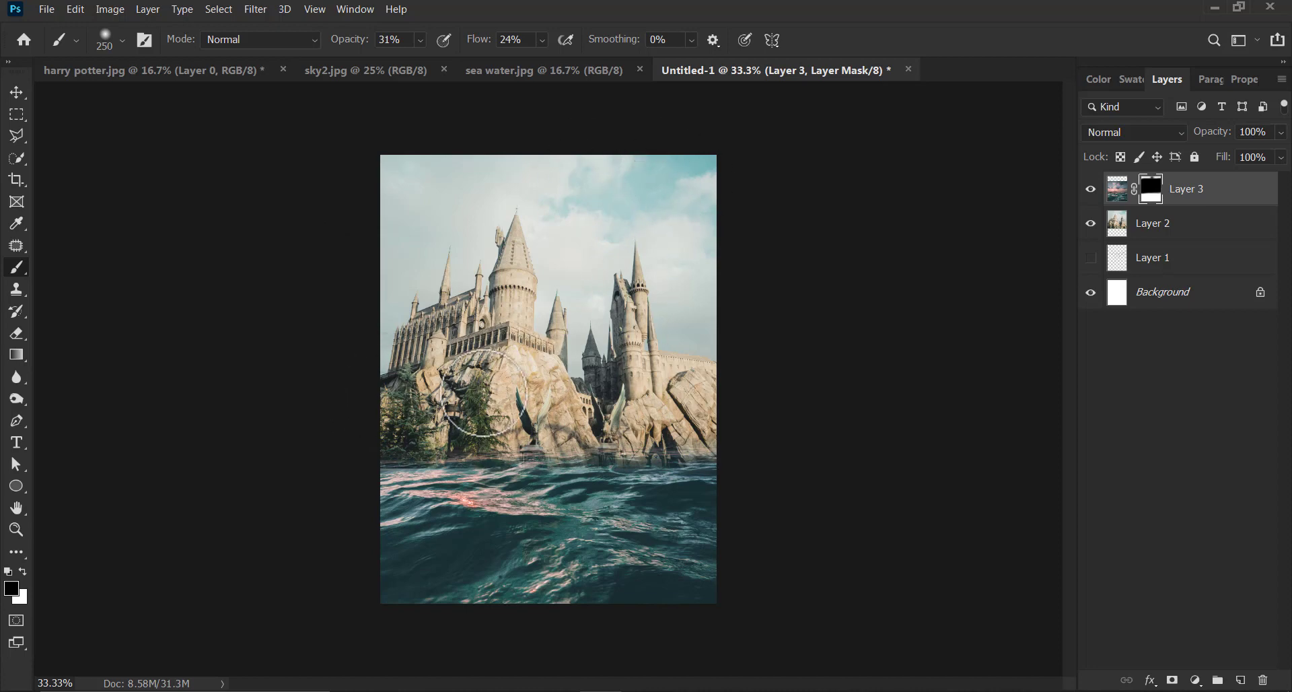
Step: Reduce the brush to 90 px and lightly mask the water around the winged statues at the base of the rocks
key(ctrl+plus)
key(ctrl+plus)
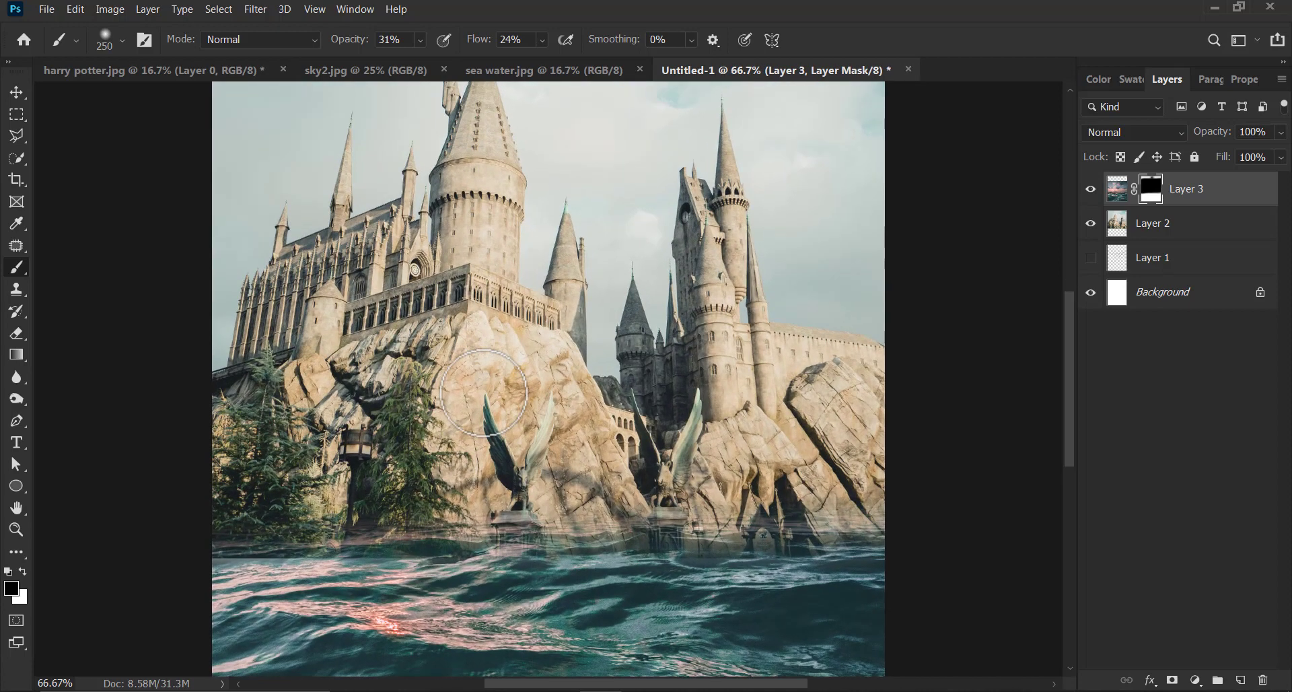
mouse_move(751, 458)
mouse_down()
mouse_move(599, 471)
mouse_move(619, 474)
mouse_up()
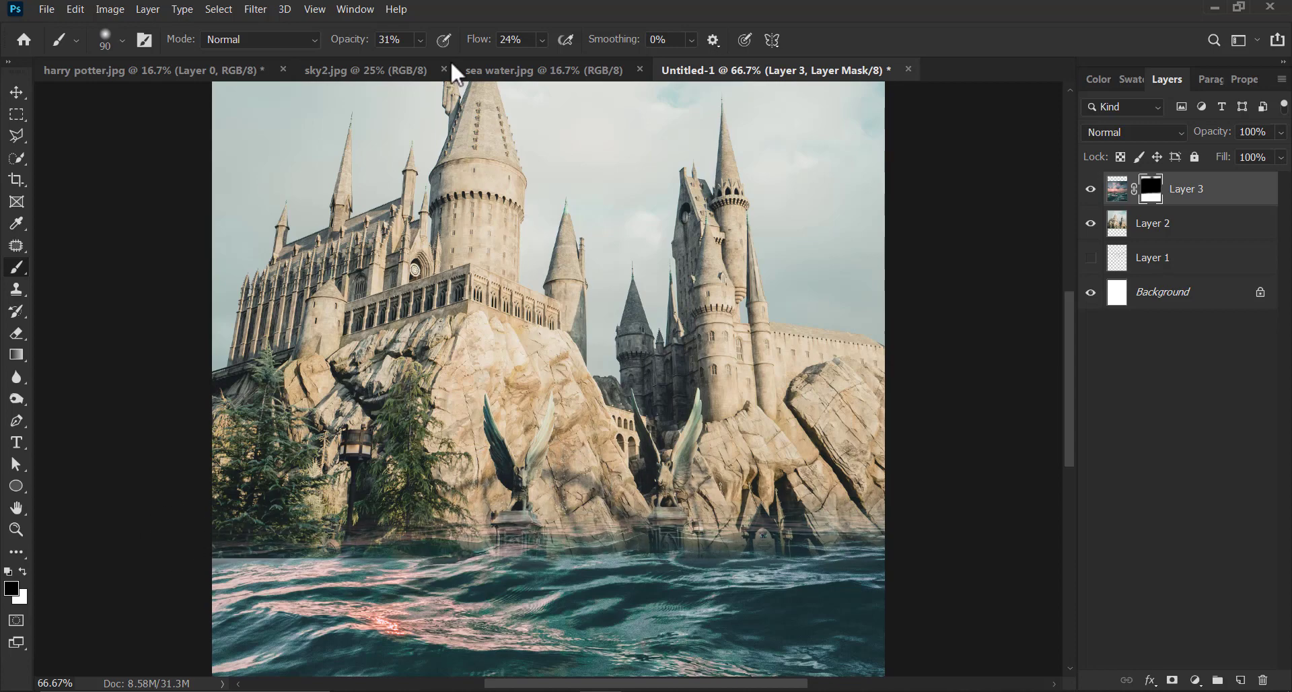
Step: Set the brush to 93% opacity and 75% flow and mask out the water covering the trees, statue pedestals and rock base
key(9)
key(3)
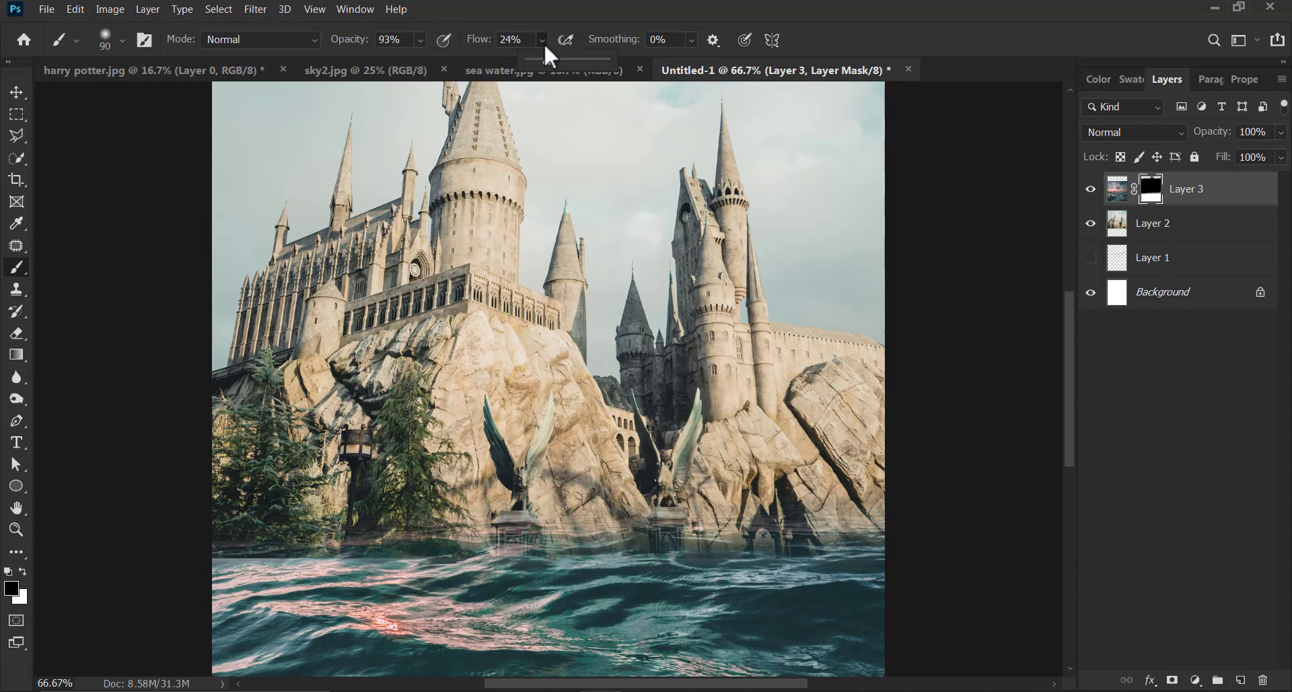
drag(543, 40, 588, 62)
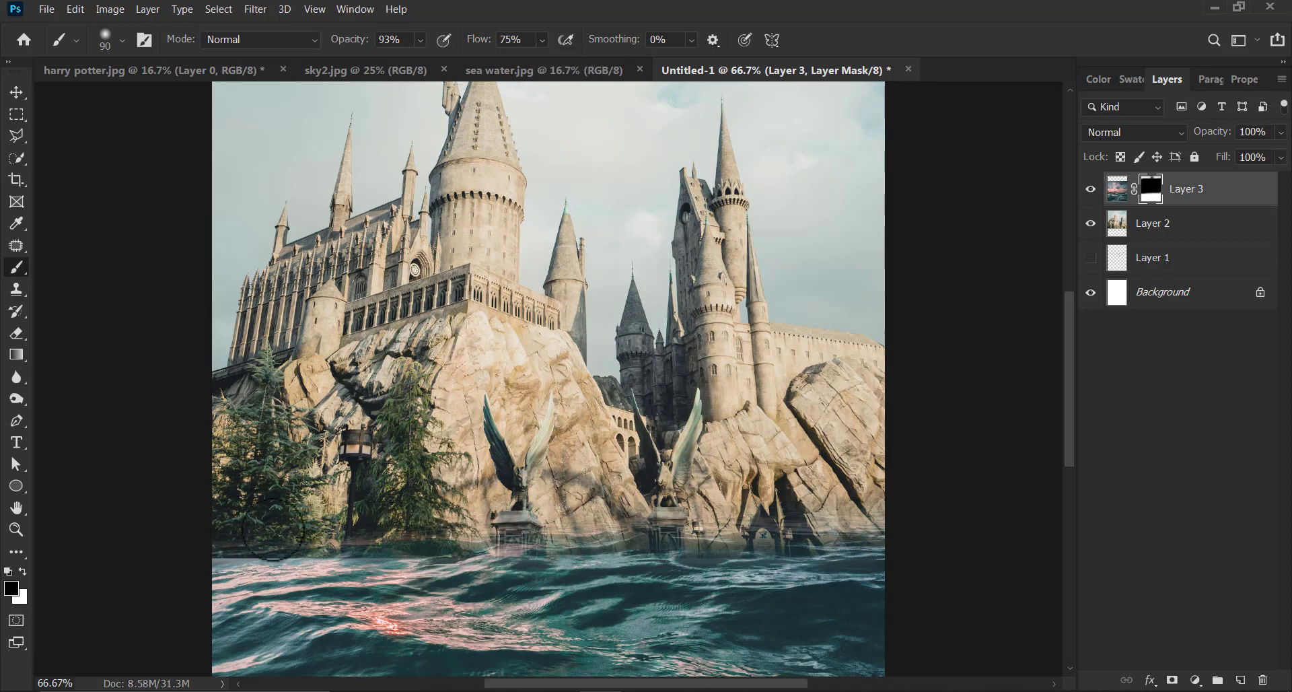
mouse_move(405, 527)
mouse_down()
mouse_move(299, 533)
mouse_move(831, 535)
mouse_move(807, 518)
mouse_move(432, 526)
mouse_up()
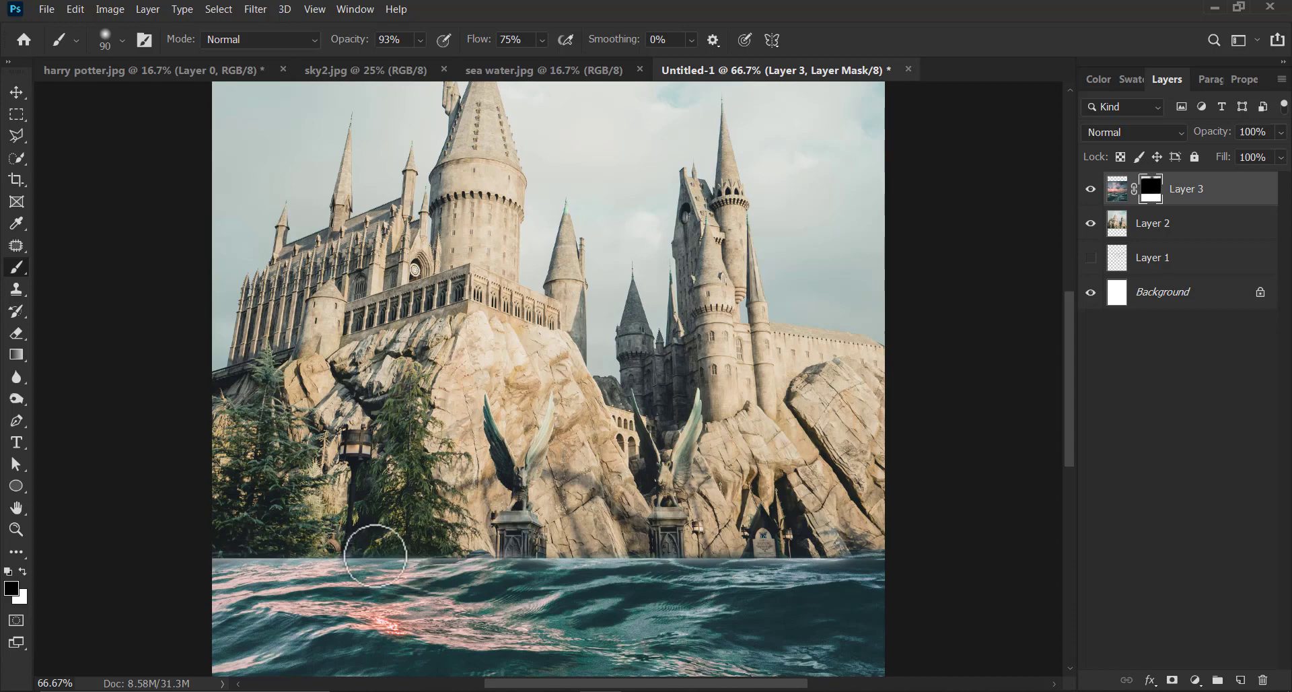
Step: Paint a curved black stroke on Layer 3's mask across the water just below the castle photo's lower edge
mouse_move(369, 572)
mouse_down()
mouse_move(436, 623)
mouse_move(556, 608)
mouse_up()
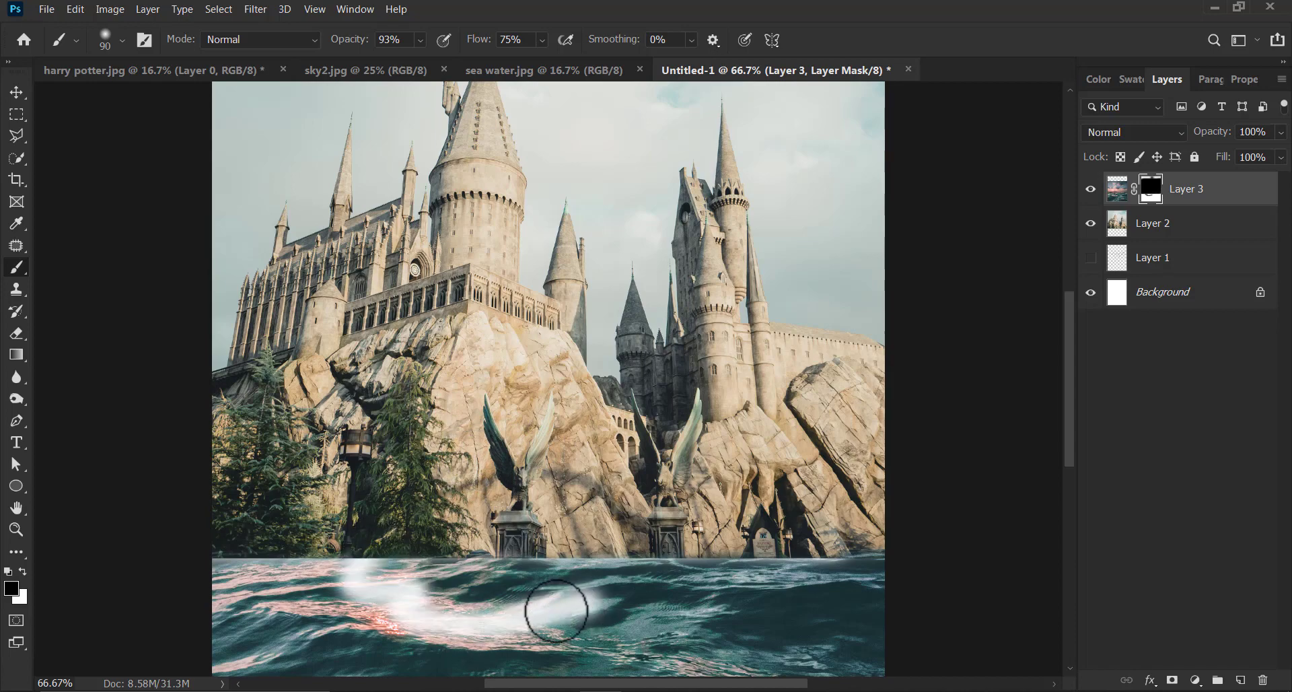
mouse_move(380, 585)
mouse_down()
mouse_move(419, 573)
mouse_move(378, 567)
mouse_up()
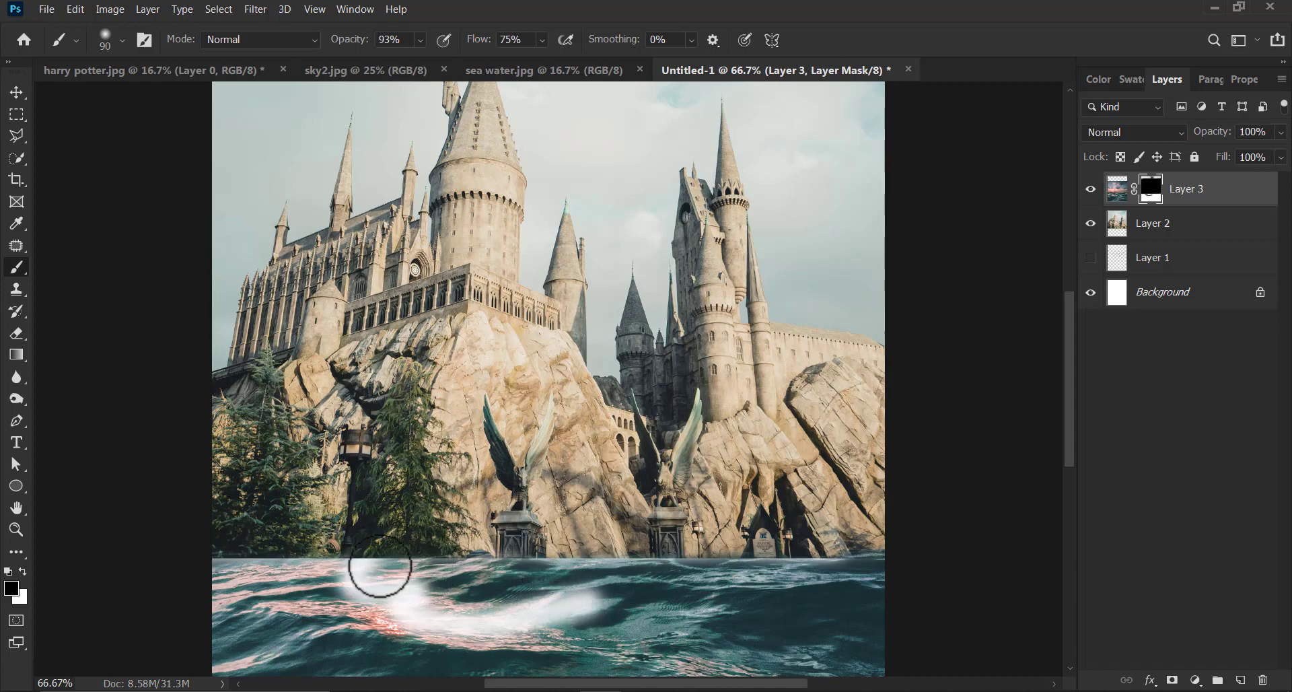
Step: Paint white over the curved stroke on Layer 3's mask to restore the water below the castle photo
key(x)
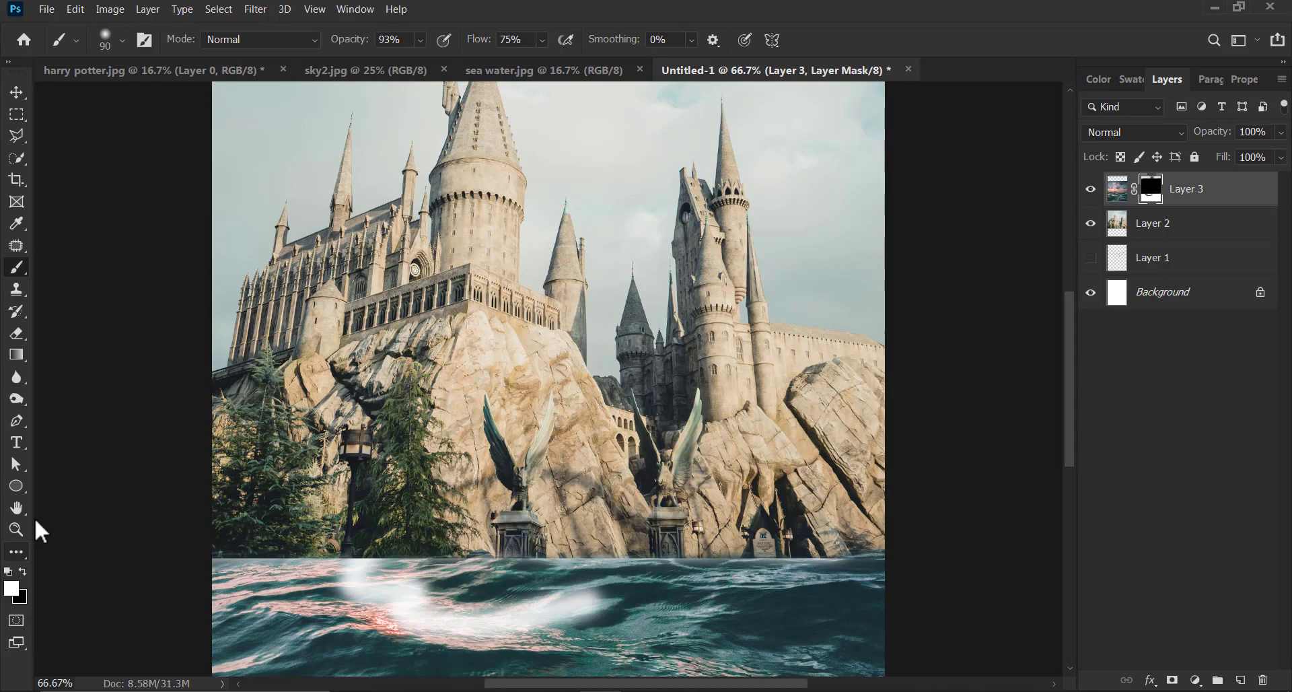
mouse_move(430, 574)
mouse_down()
mouse_move(407, 608)
mouse_move(315, 615)
mouse_move(599, 606)
mouse_move(311, 605)
mouse_move(413, 587)
mouse_move(374, 574)
mouse_move(327, 588)
mouse_up()
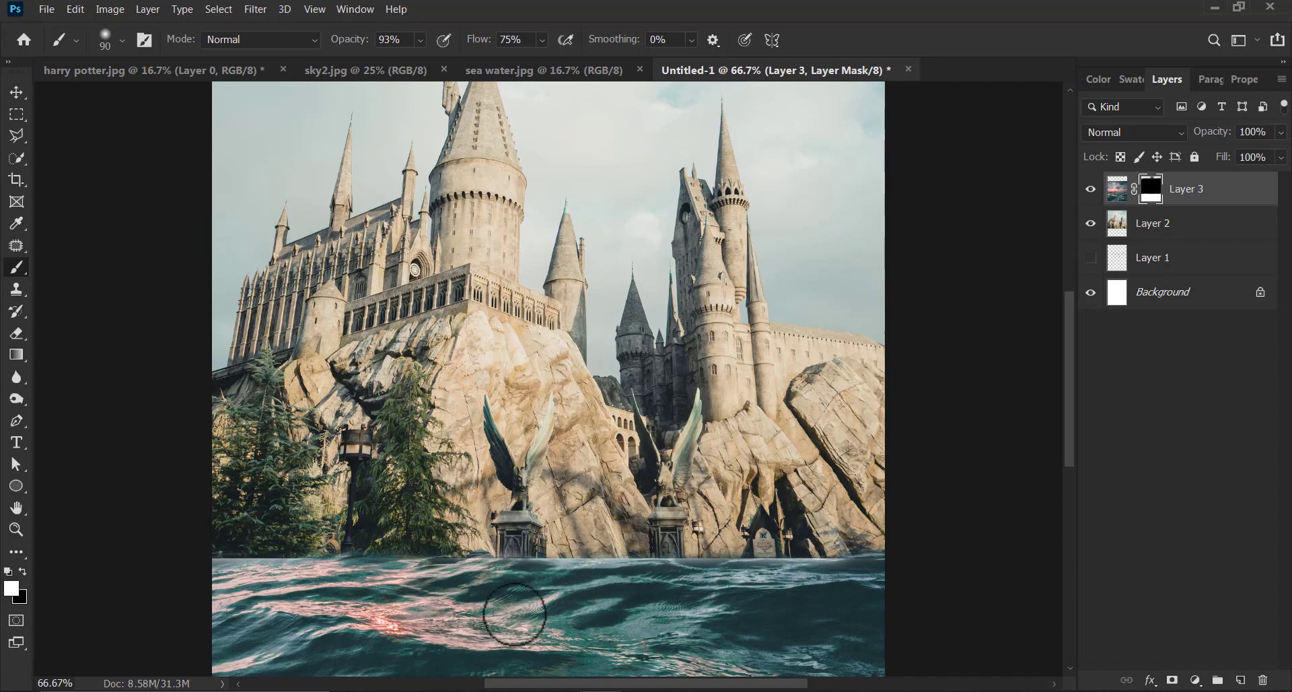
Step: Reveal the sea layer over the trees with white on Layer 3's mask and mask it out again with black
key(x)
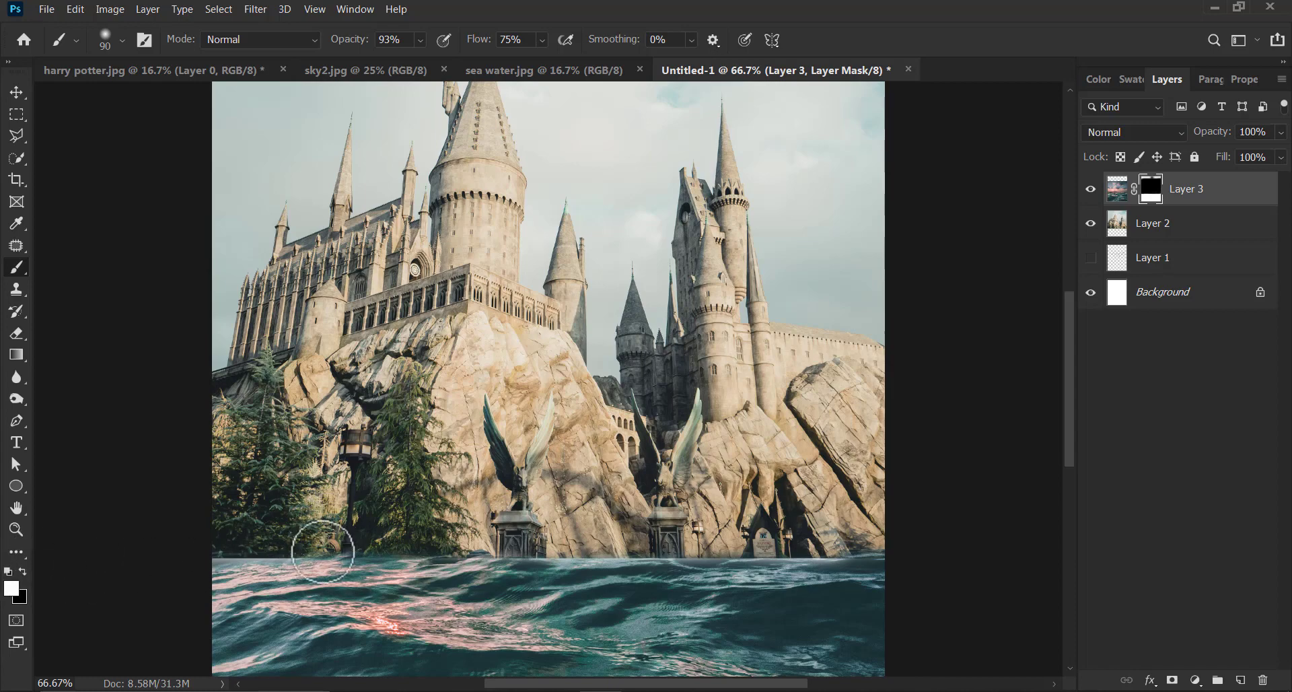
mouse_move(323, 552)
mouse_down()
mouse_move(374, 500)
mouse_move(450, 509)
mouse_move(425, 501)
mouse_move(378, 532)
mouse_move(300, 495)
mouse_move(365, 448)
mouse_move(234, 548)
mouse_move(289, 527)
mouse_move(186, 509)
mouse_move(215, 499)
mouse_move(350, 535)
mouse_up()
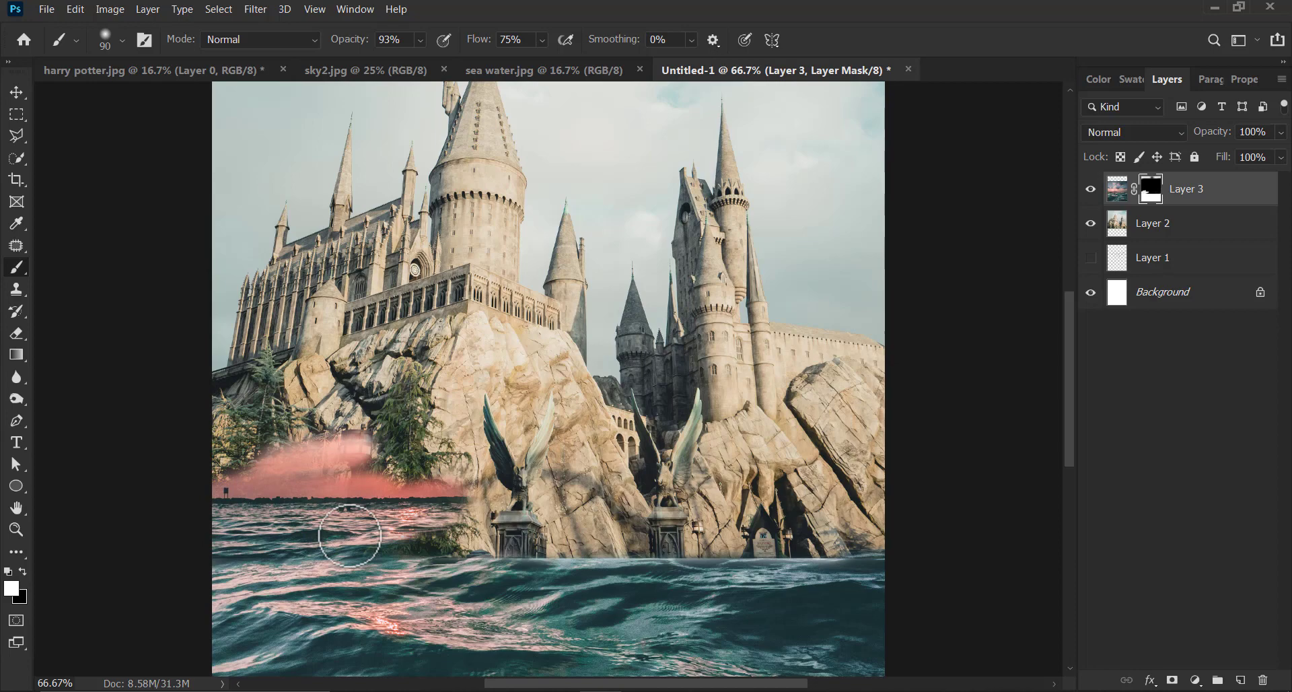
key(x)
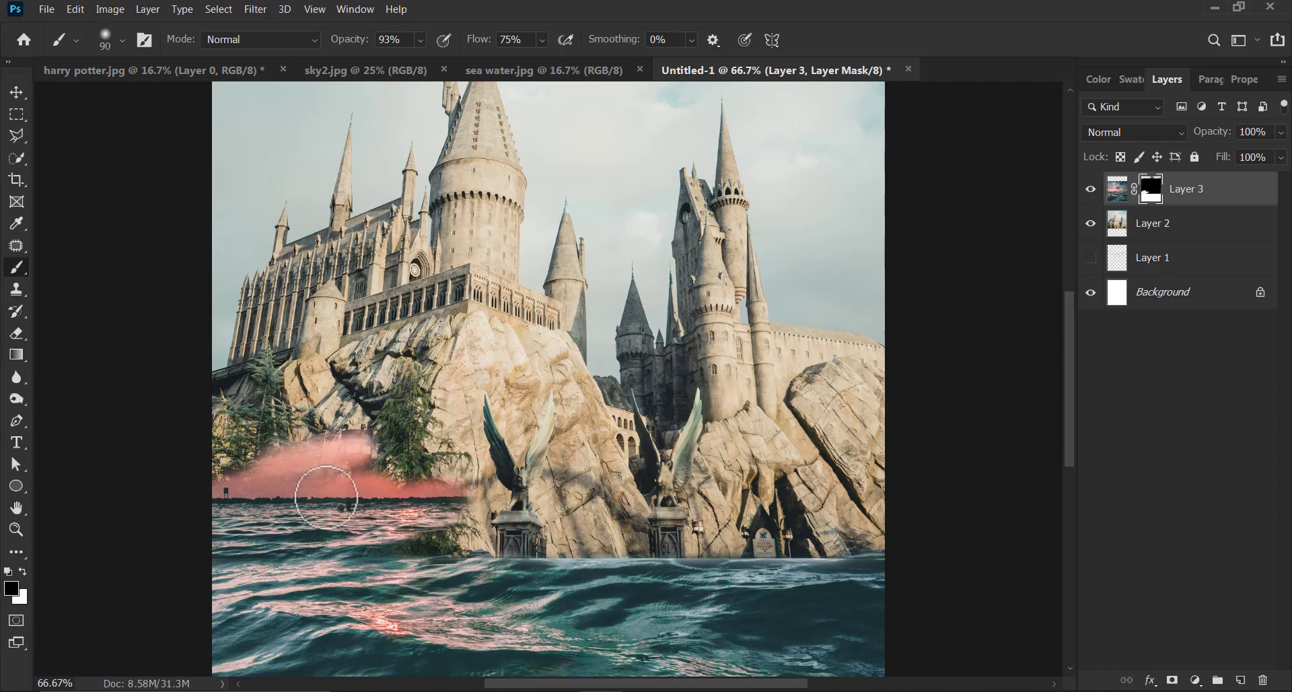
mouse_move(326, 498)
mouse_down()
mouse_move(553, 533)
mouse_move(231, 522)
mouse_move(222, 508)
mouse_move(315, 455)
mouse_move(492, 437)
mouse_move(567, 479)
mouse_move(387, 492)
mouse_move(150, 481)
mouse_up()
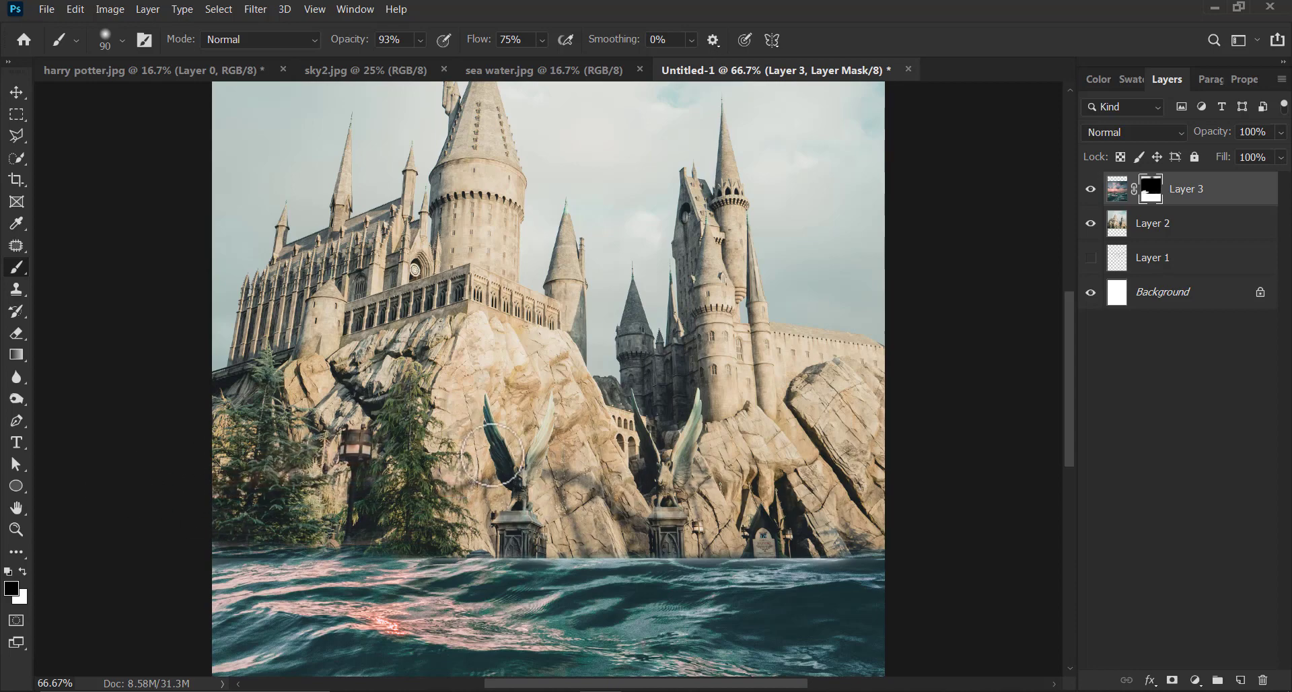
mouse_move(415, 496)
mouse_down()
mouse_move(272, 525)
mouse_move(344, 534)
mouse_move(243, 528)
mouse_move(310, 515)
mouse_move(340, 465)
mouse_up()
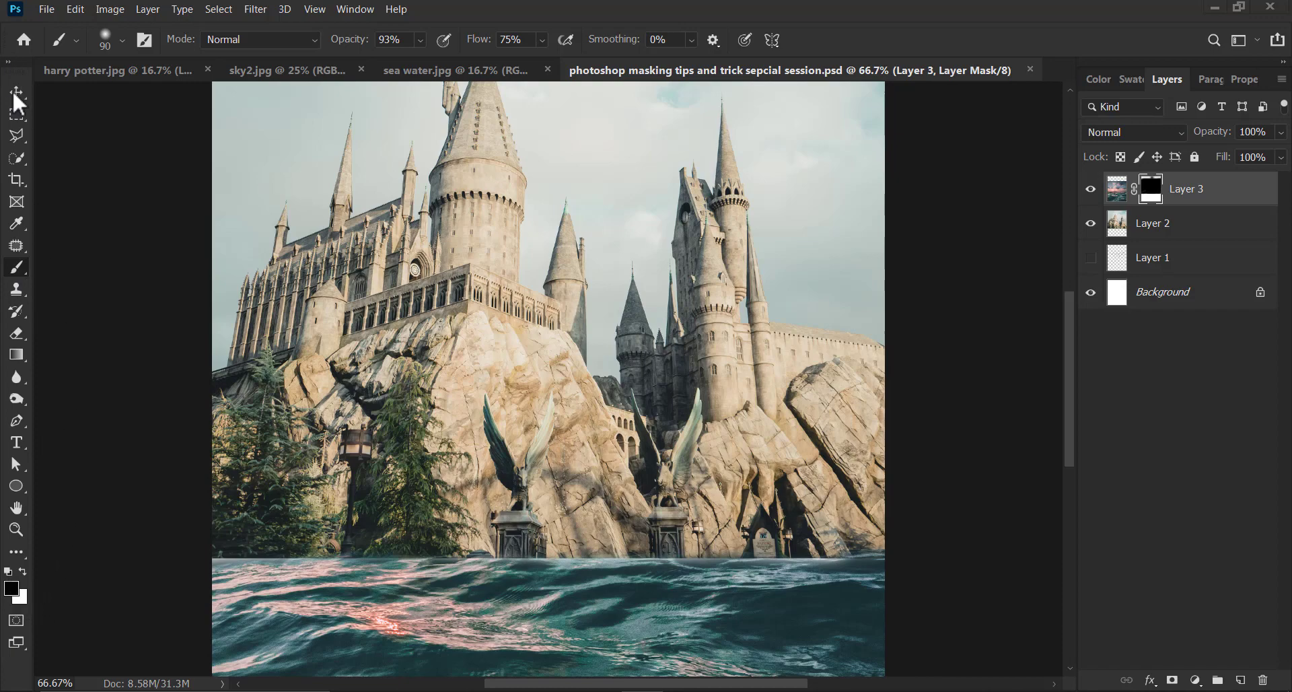
Step: Switch to sky2.jpg and convert its locked background into a regular layer
scroll(681, 279, up, 3)
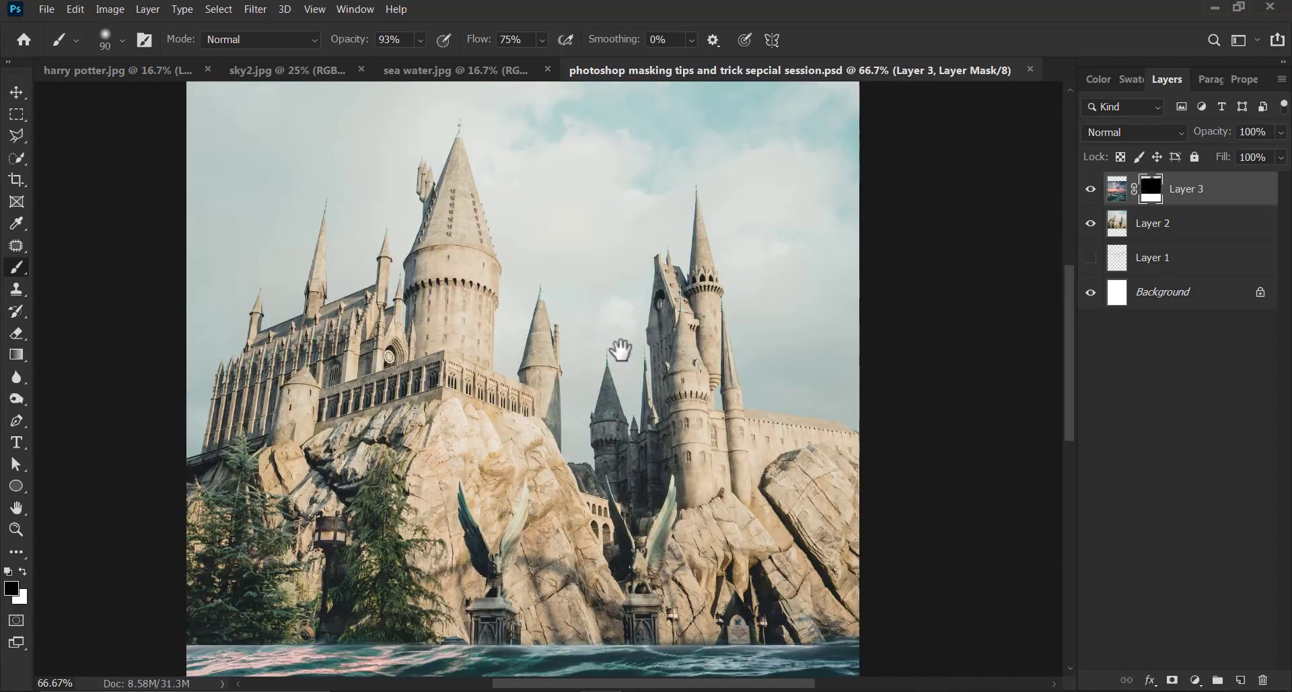
key(ctrl+minus)
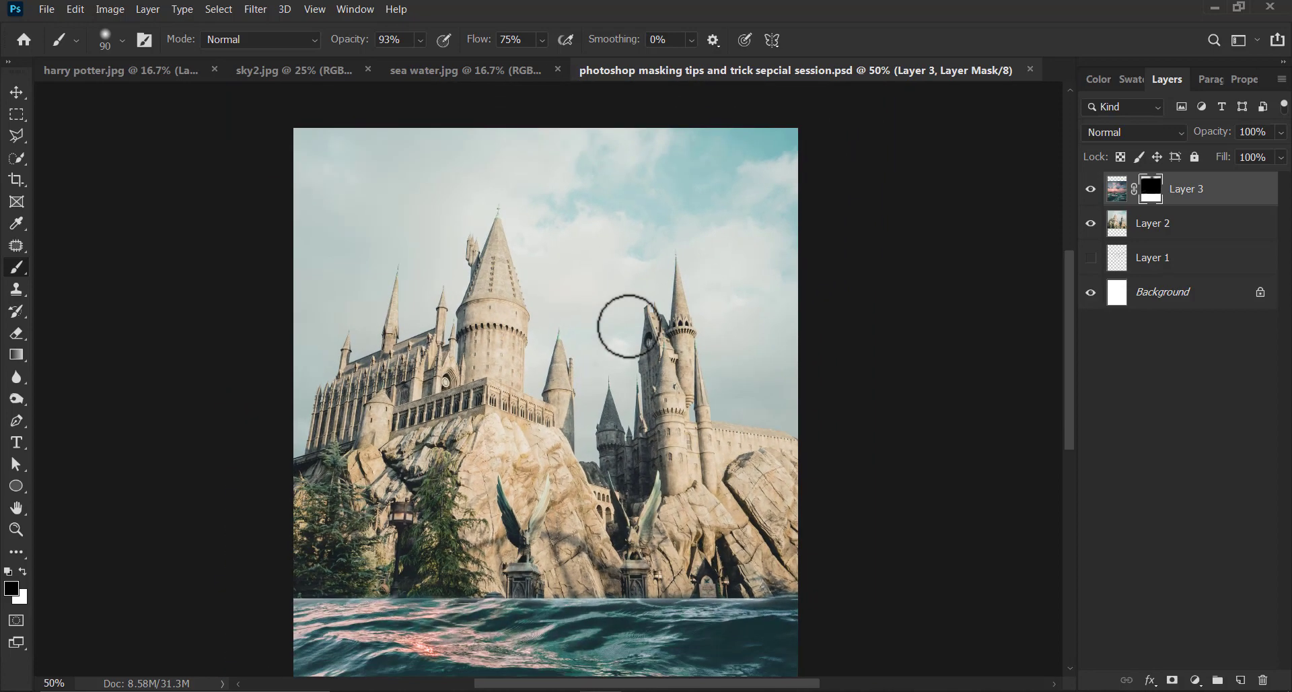
click(432, 73)
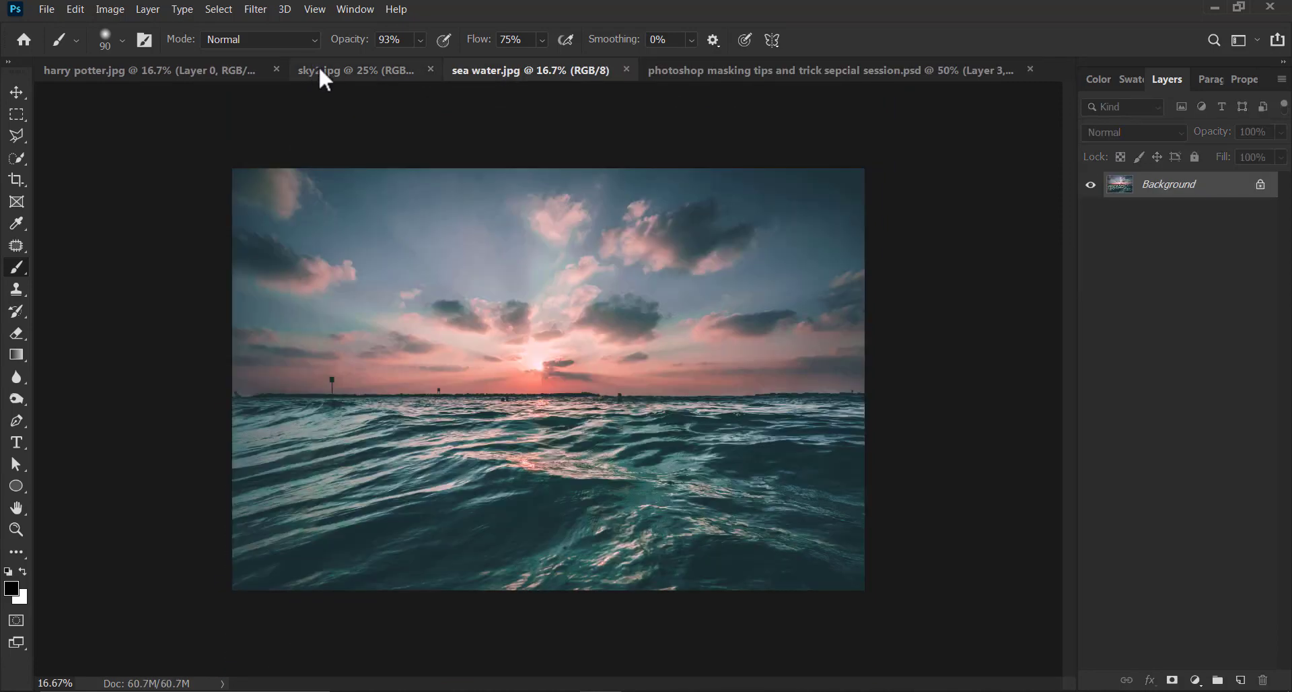
click(320, 70)
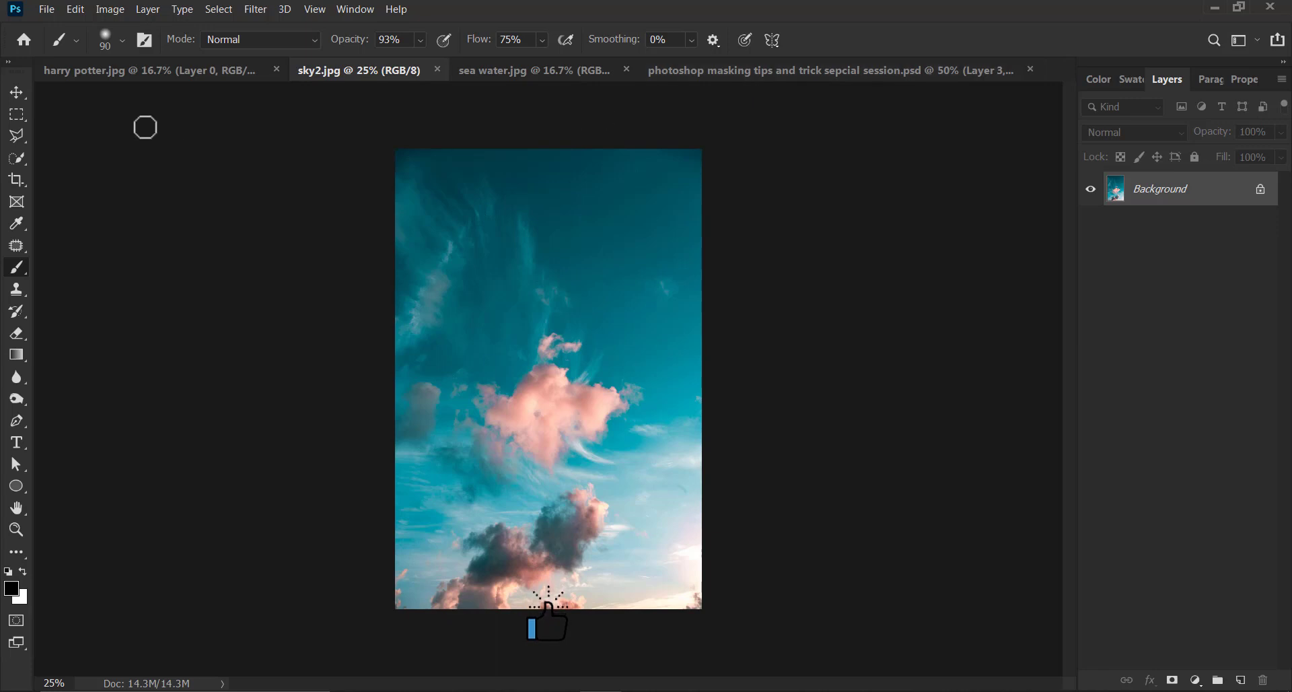
click(17, 93)
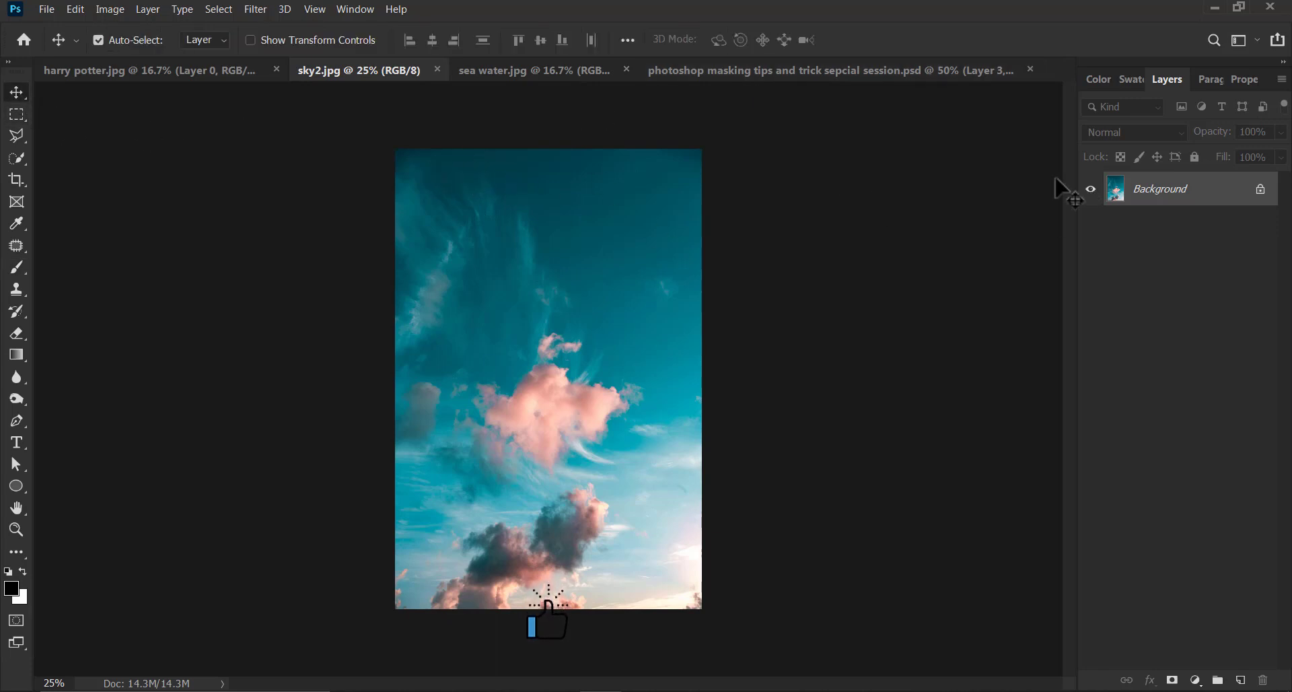
double_click(1222, 191)
click(668, 241)
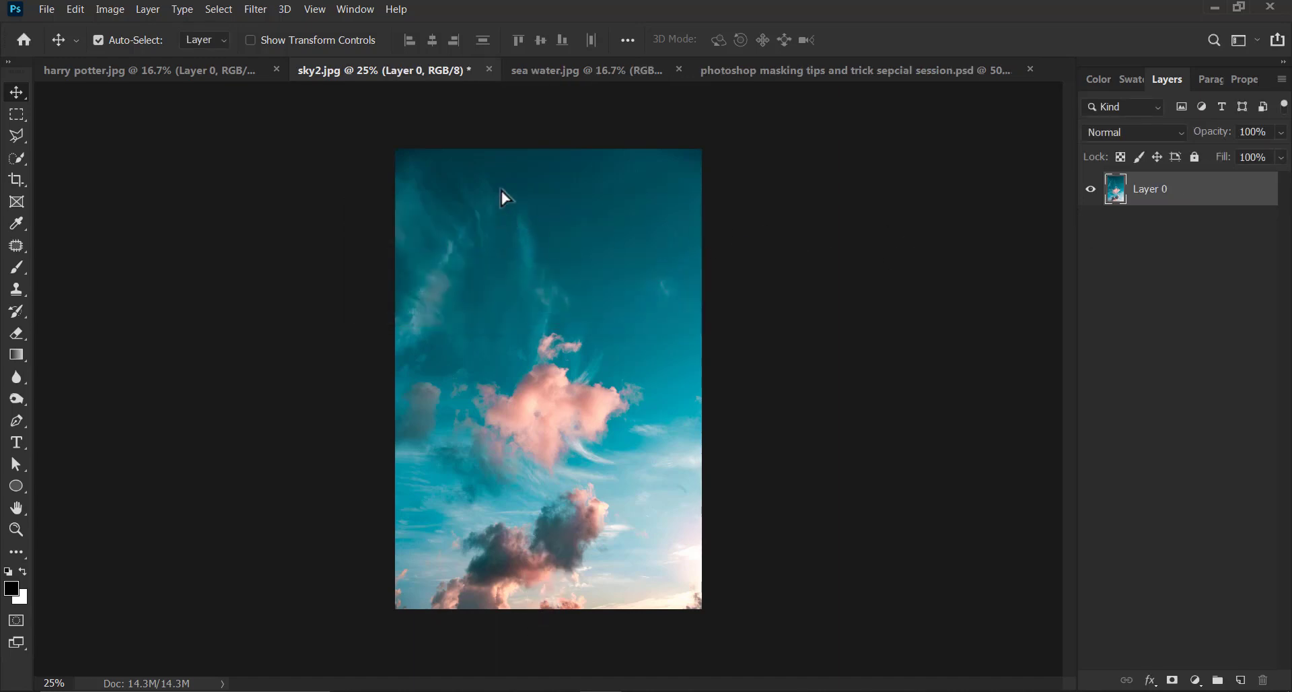
Step: Copy the sky image into the castle composite as the topmost layer and shift it up over the castle
drag(501, 202, 584, 229)
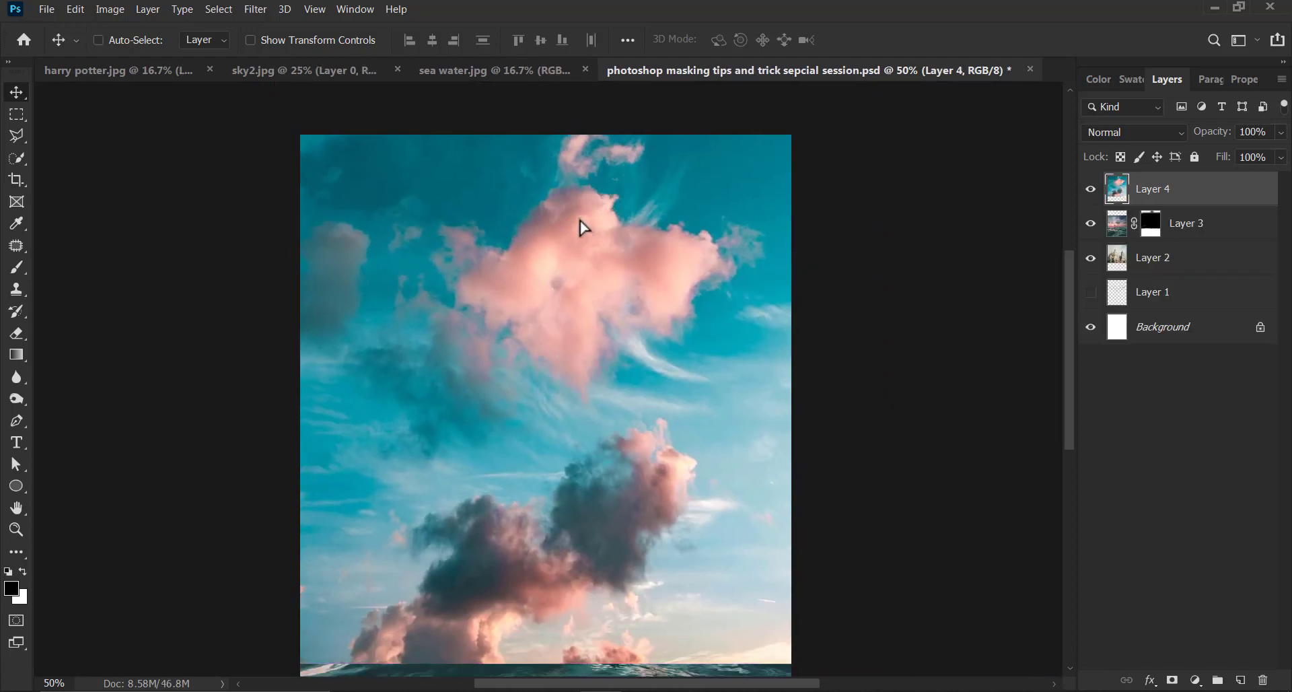
key(ctrl+minus)
key(ctrl+minus)
drag(602, 366, 592, 280)
Step: Scale the sky layer to 84.98% and position it across the full canvas width, reaching from the top down to the castle rocks
key(ctrl+t)
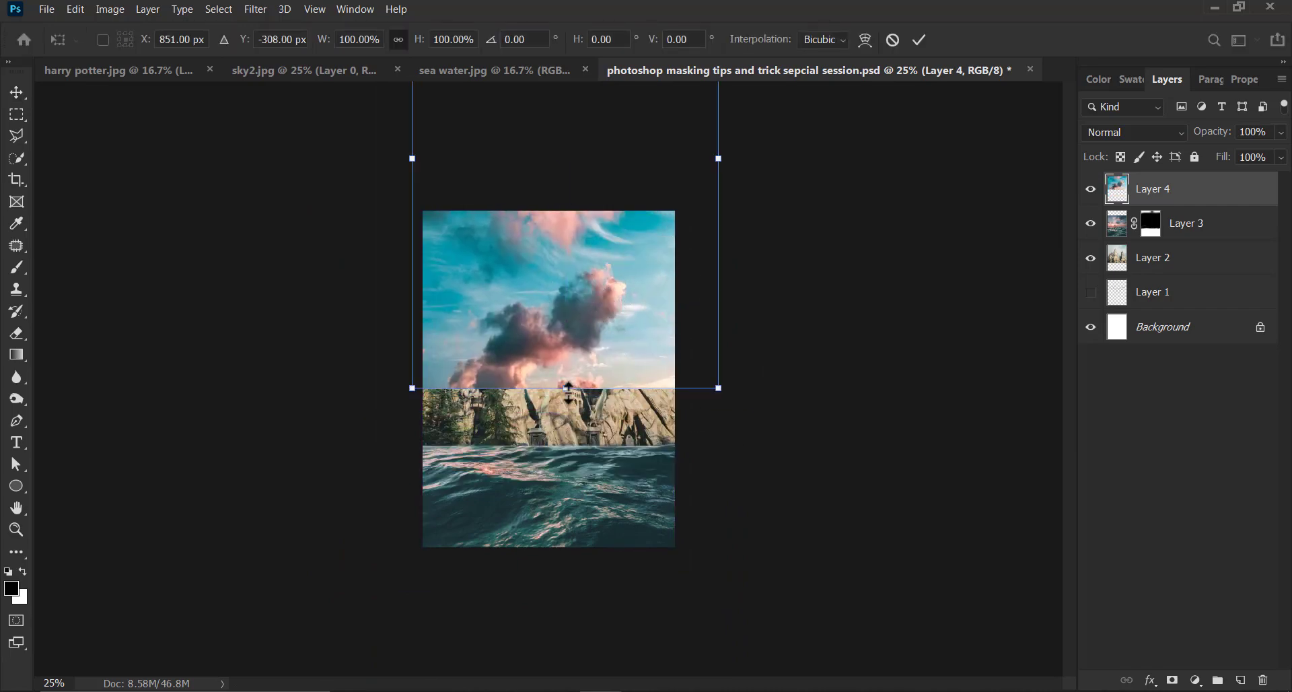
drag(566, 389, 558, 305)
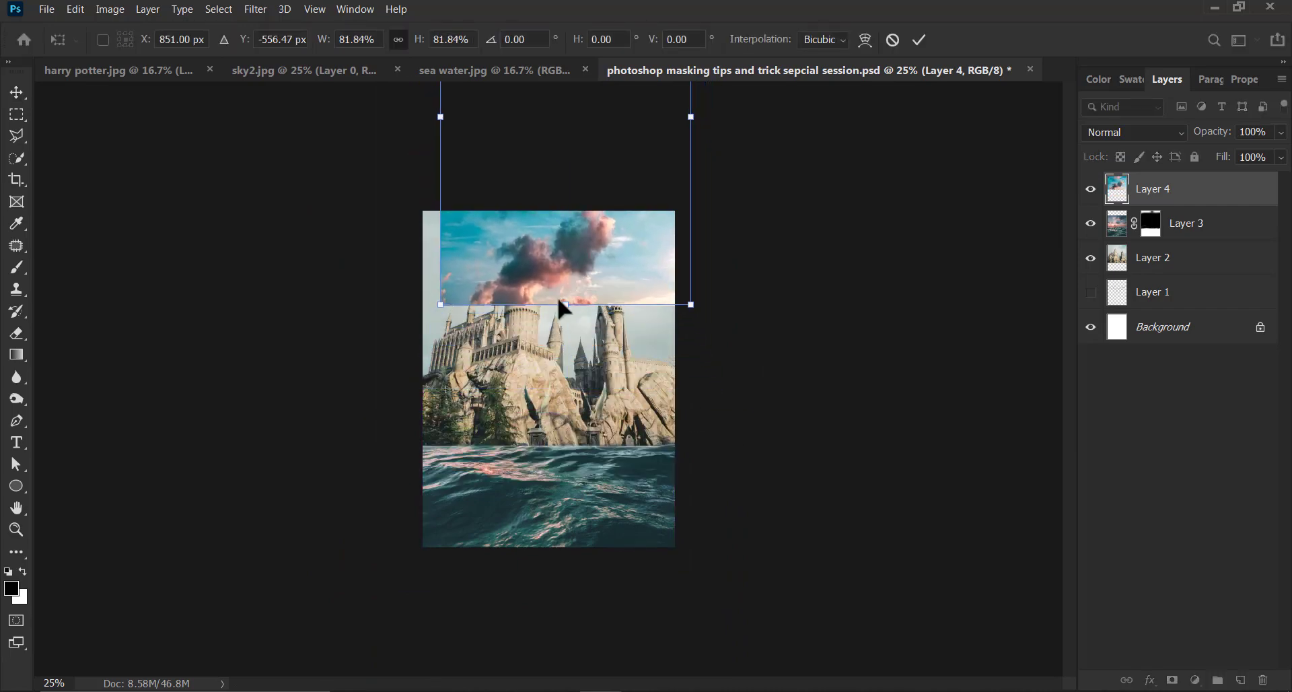
drag(621, 264, 607, 369)
key(ctrl+plus)
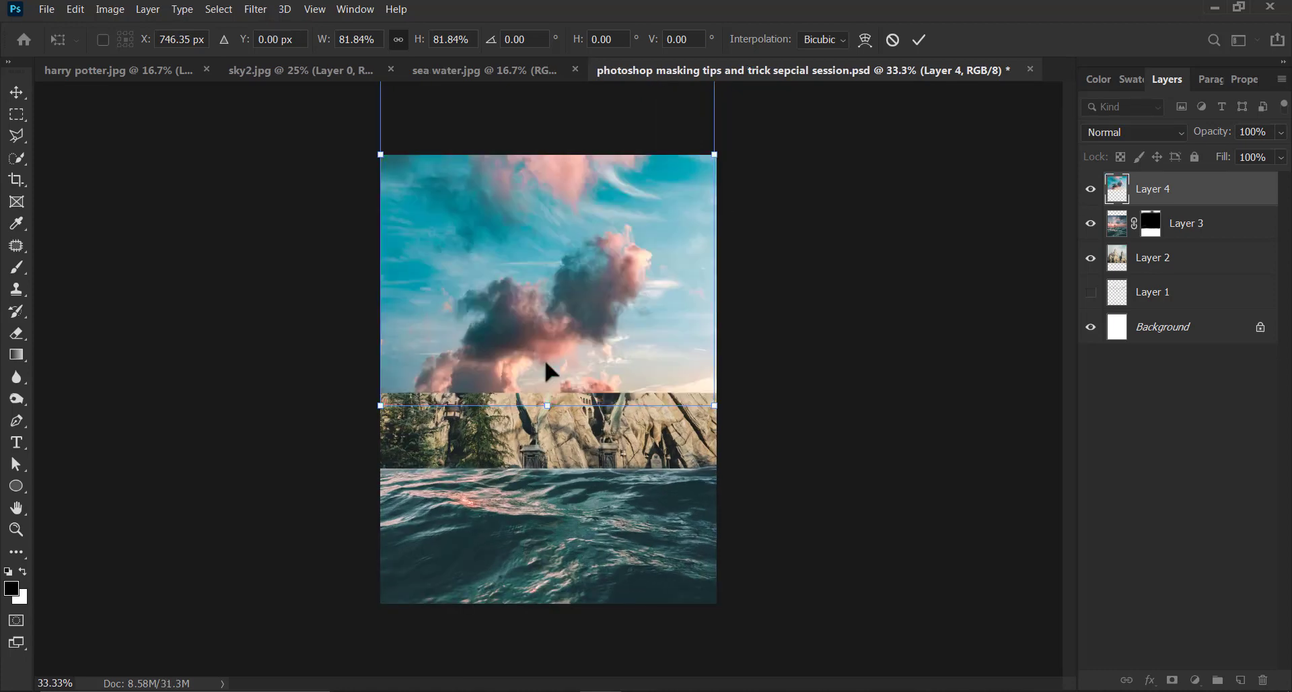
drag(540, 409, 550, 424)
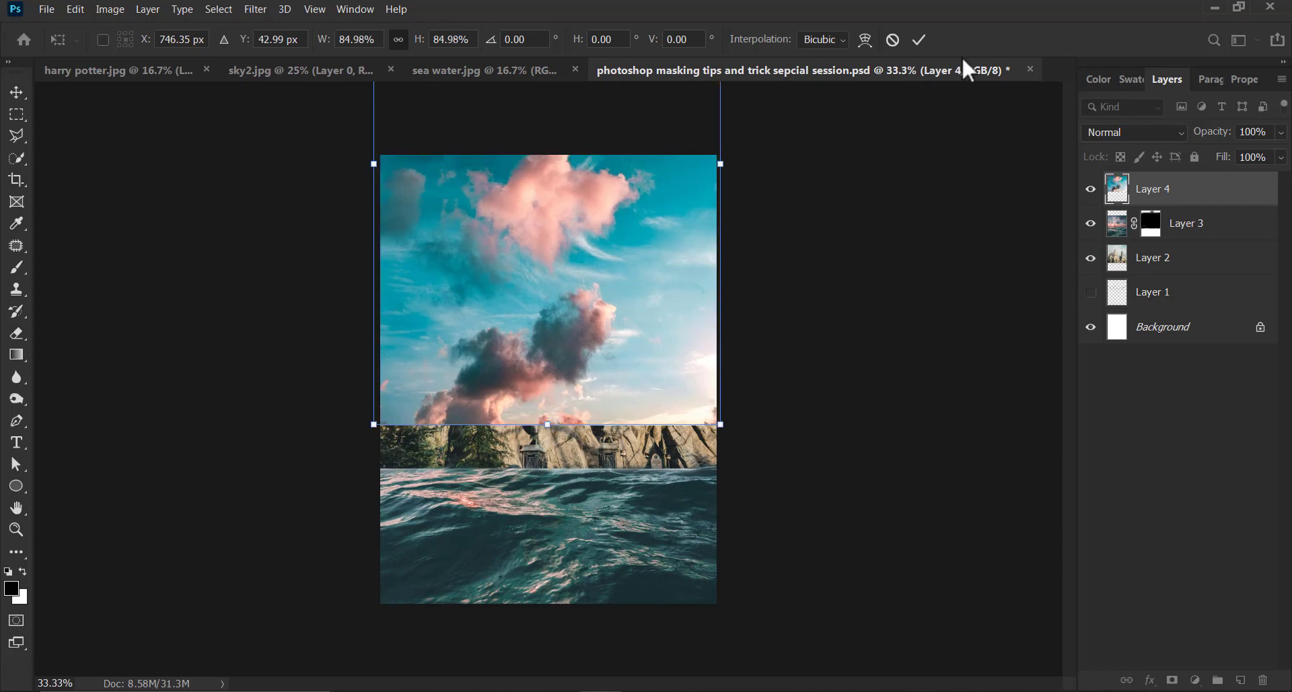
click(919, 40)
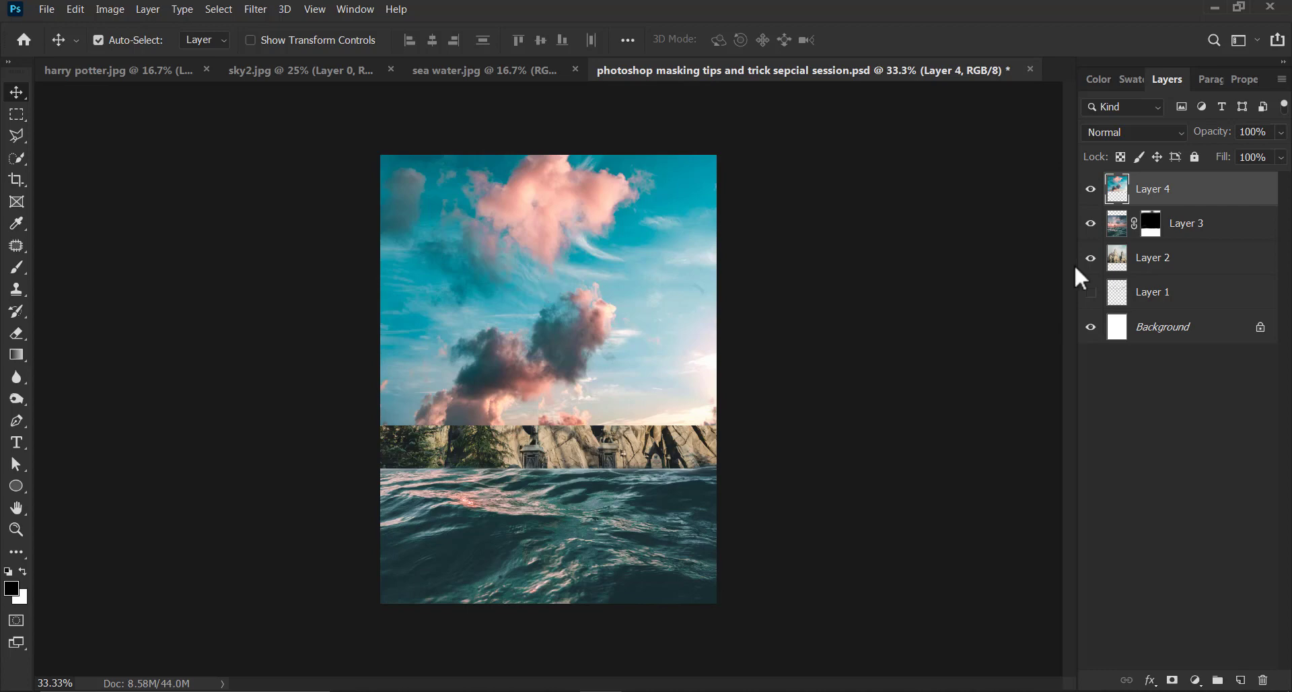
Step: Toggle the visibility of Layer 3 and Layer 4 to compare the castle with and without the sky
click(1114, 263)
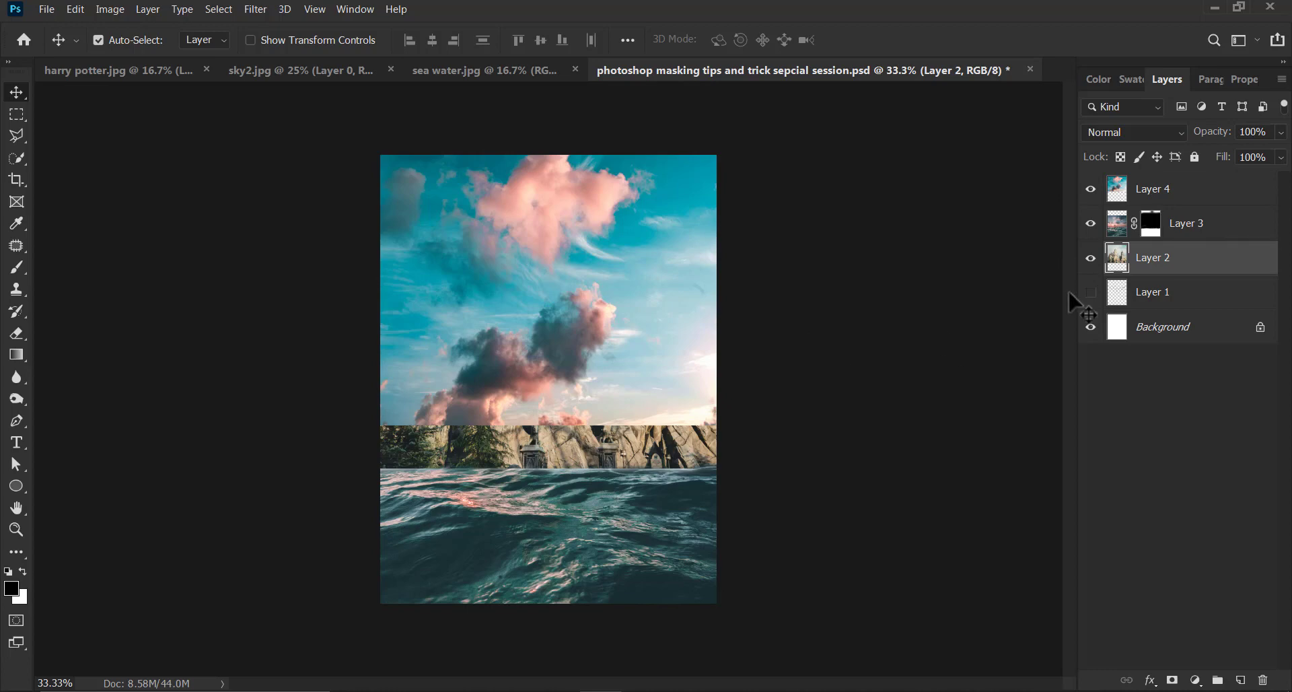
click(1090, 223)
click(1091, 224)
click(1090, 189)
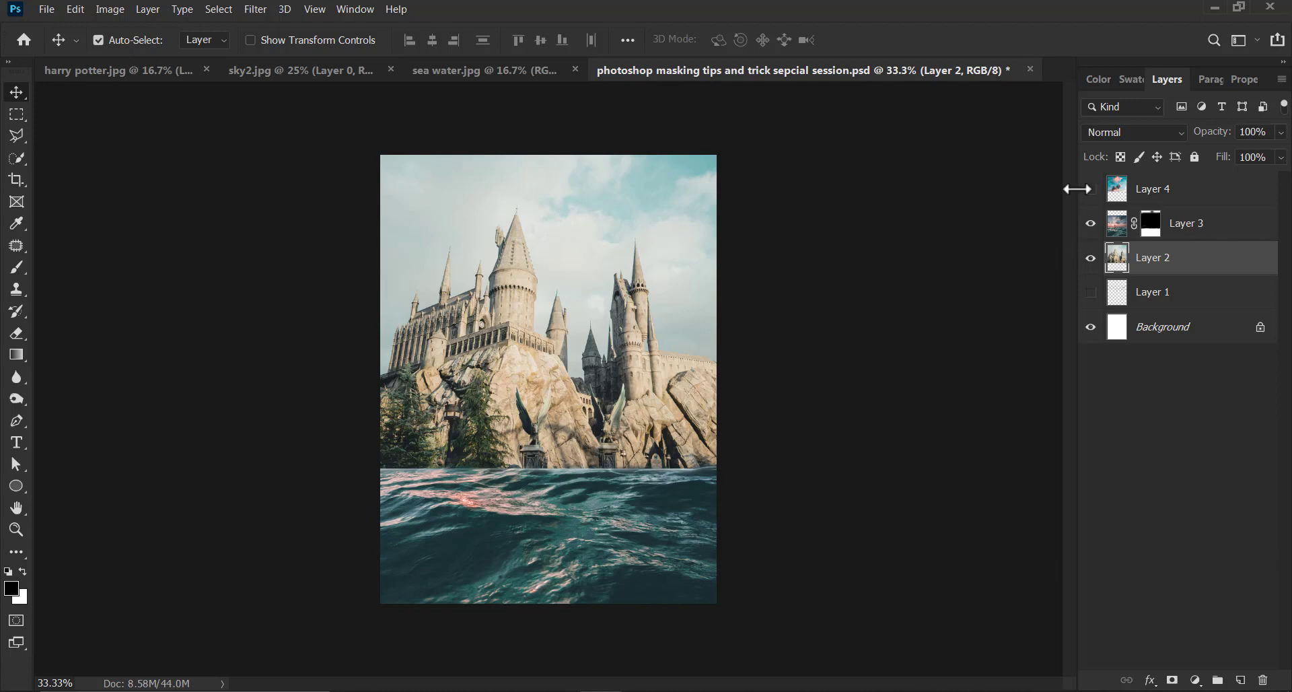
click(1091, 190)
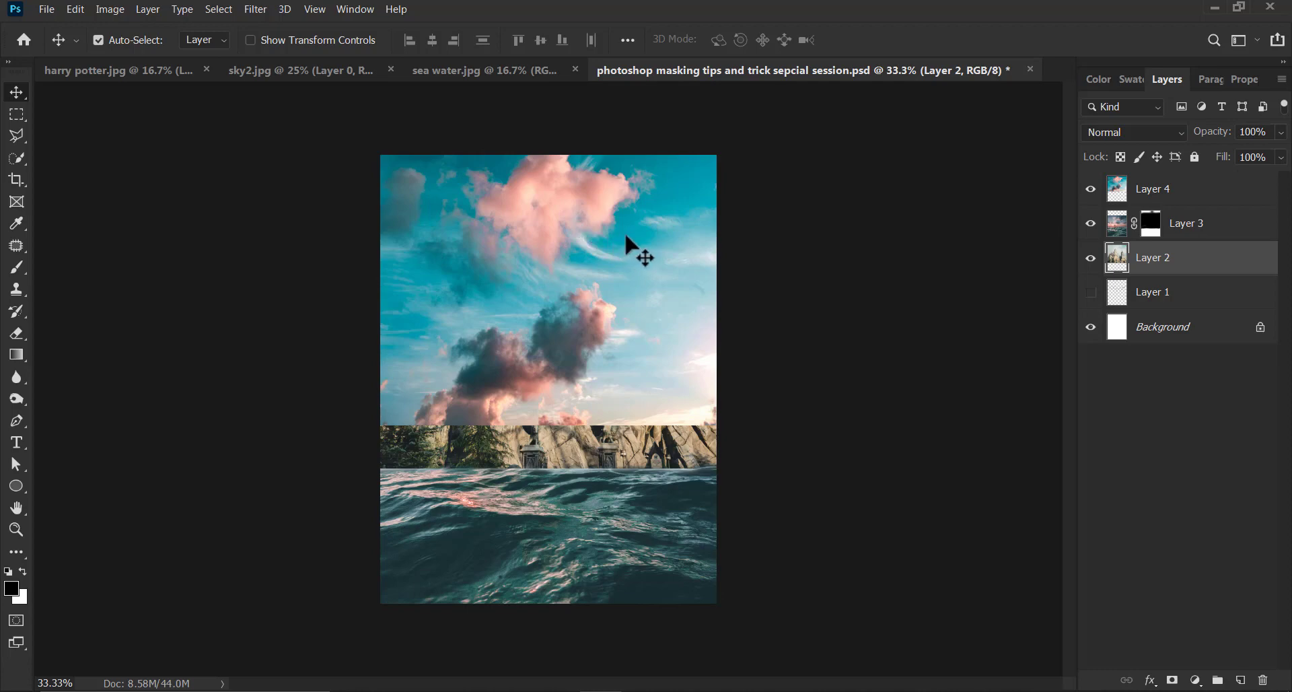
Step: Add a layer mask to the sky on Layer 4 and activate the Brush tool
click(1155, 197)
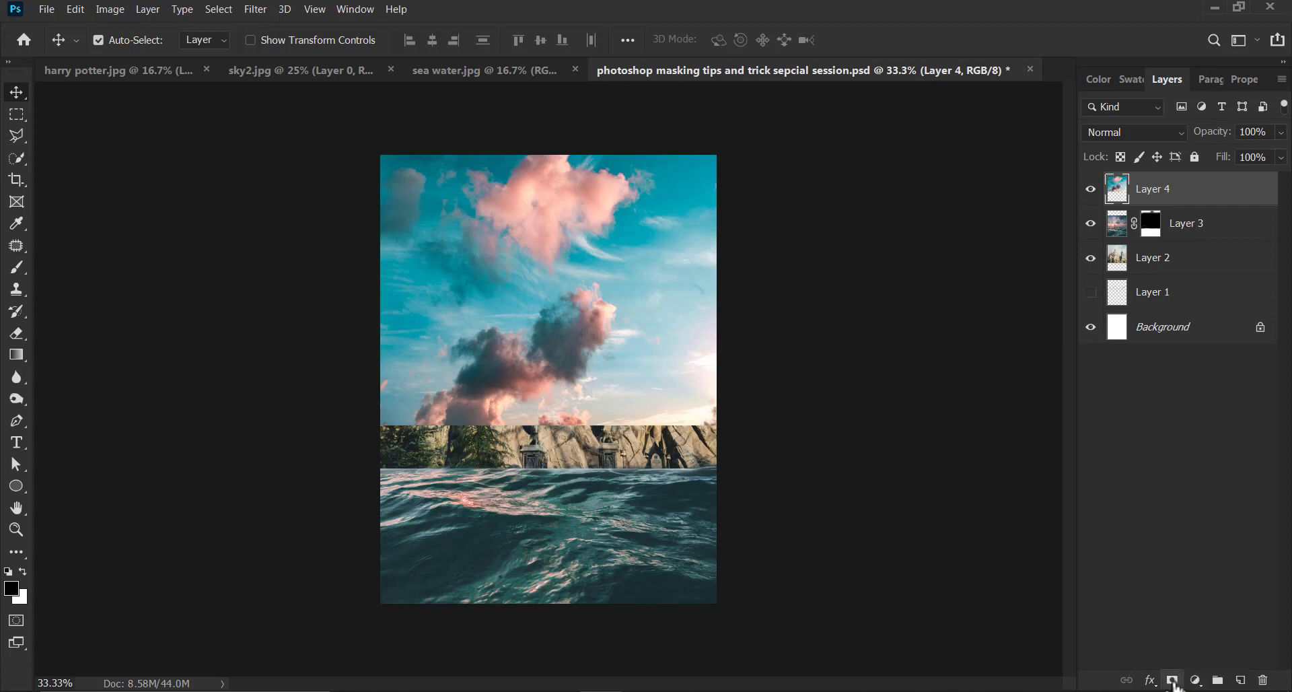
click(1173, 681)
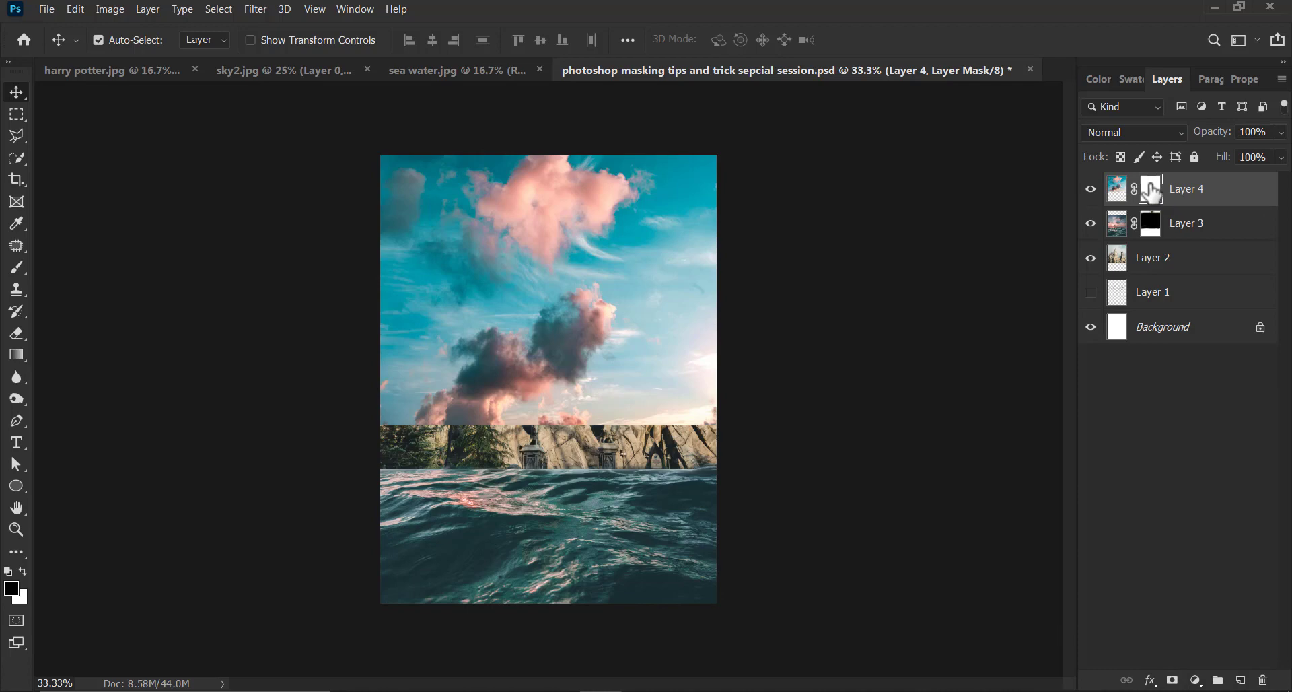
click(16, 268)
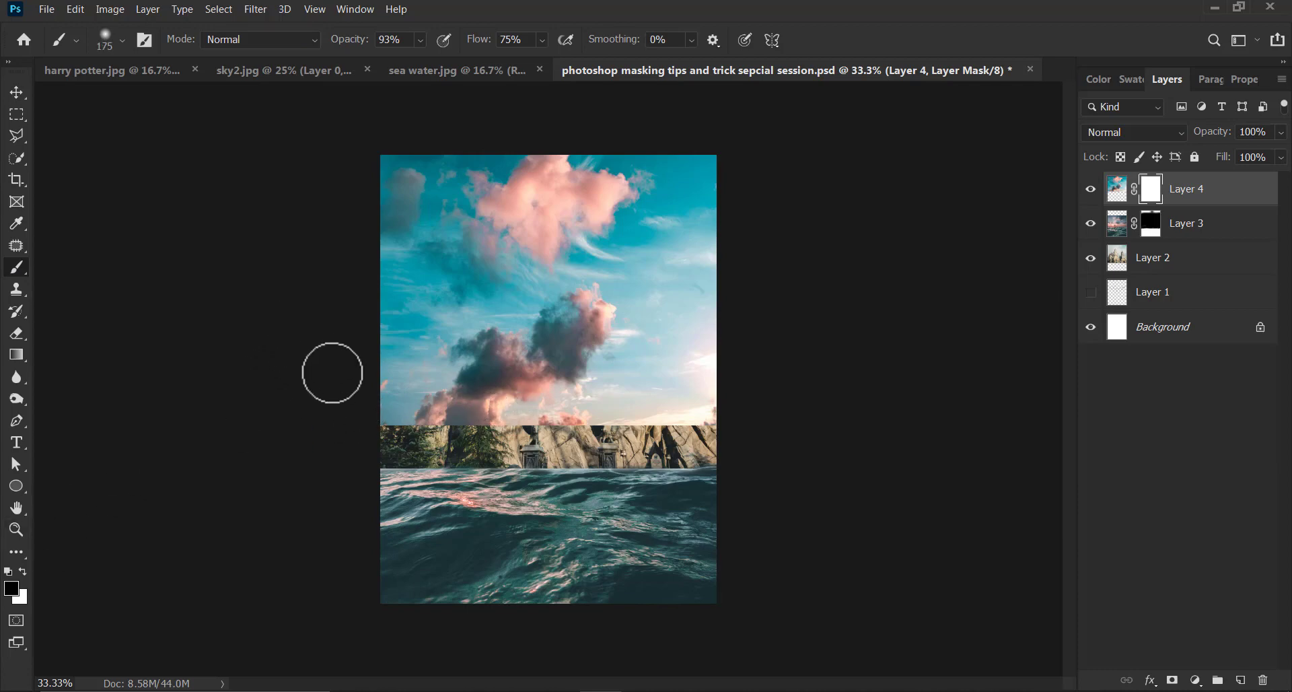
Step: Enlarge the brush to 250 px and paint black on Layer 4's mask to uncover the castle rocks, walls and towers
key(bracketright)
key(bracketright)
drag(371, 429, 691, 410)
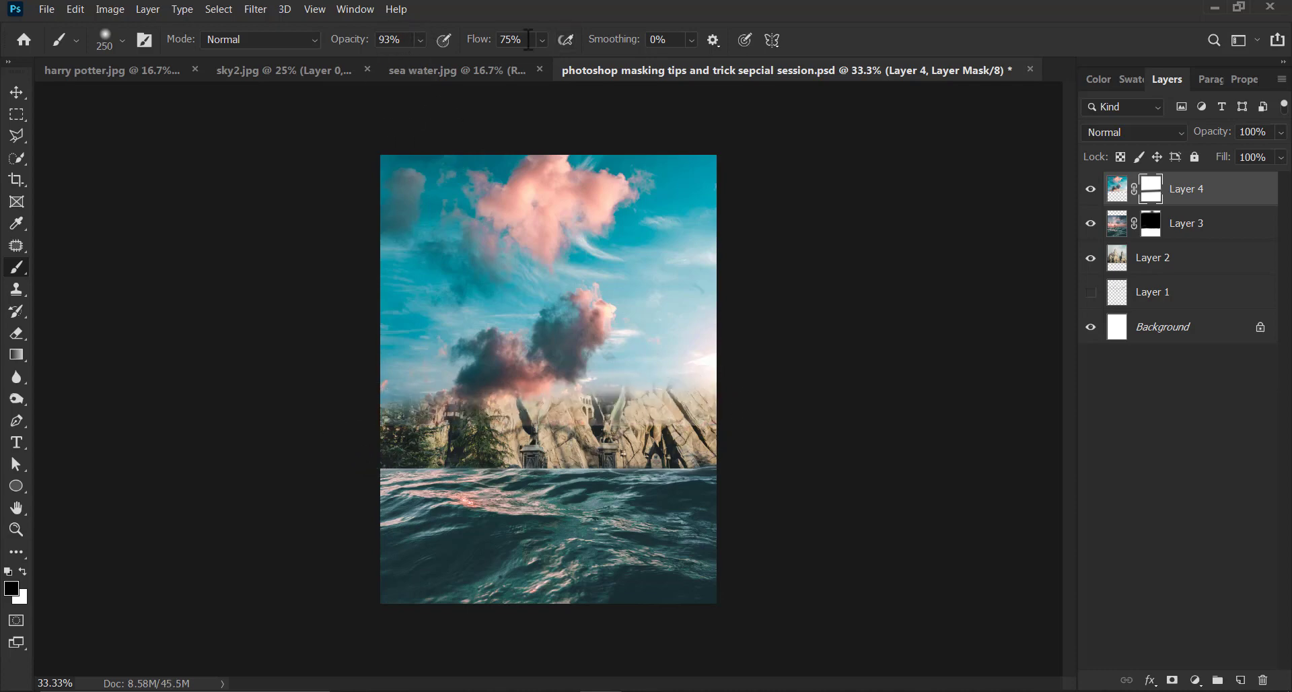
mouse_move(413, 366)
mouse_down()
mouse_move(599, 380)
mouse_move(577, 360)
mouse_move(465, 330)
mouse_move(486, 323)
mouse_move(483, 295)
mouse_move(519, 228)
mouse_move(519, 310)
mouse_up()
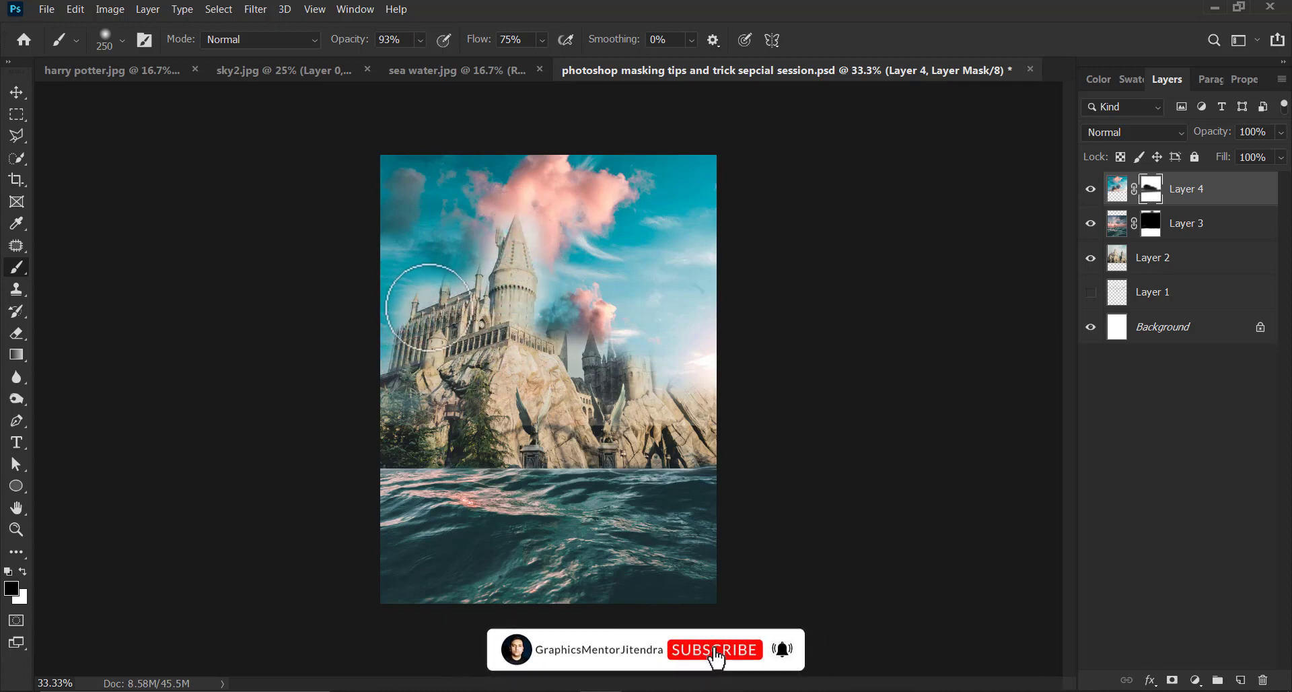
mouse_move(428, 308)
mouse_down()
mouse_move(452, 294)
mouse_move(441, 304)
mouse_move(450, 269)
mouse_move(416, 312)
mouse_move(410, 371)
mouse_move(377, 393)
mouse_move(468, 395)
mouse_move(438, 401)
mouse_move(524, 423)
mouse_move(536, 370)
mouse_move(571, 356)
mouse_move(569, 341)
mouse_move(560, 367)
mouse_move(602, 370)
mouse_move(604, 350)
mouse_move(592, 359)
mouse_move(657, 354)
mouse_move(643, 357)
mouse_move(652, 331)
mouse_move(633, 298)
mouse_move(643, 277)
mouse_move(651, 291)
mouse_move(645, 345)
mouse_move(636, 271)
mouse_move(630, 306)
mouse_move(598, 262)
mouse_move(542, 290)
mouse_move(549, 253)
mouse_move(501, 273)
mouse_move(658, 338)
mouse_move(657, 397)
mouse_move(696, 386)
mouse_move(653, 389)
mouse_up()
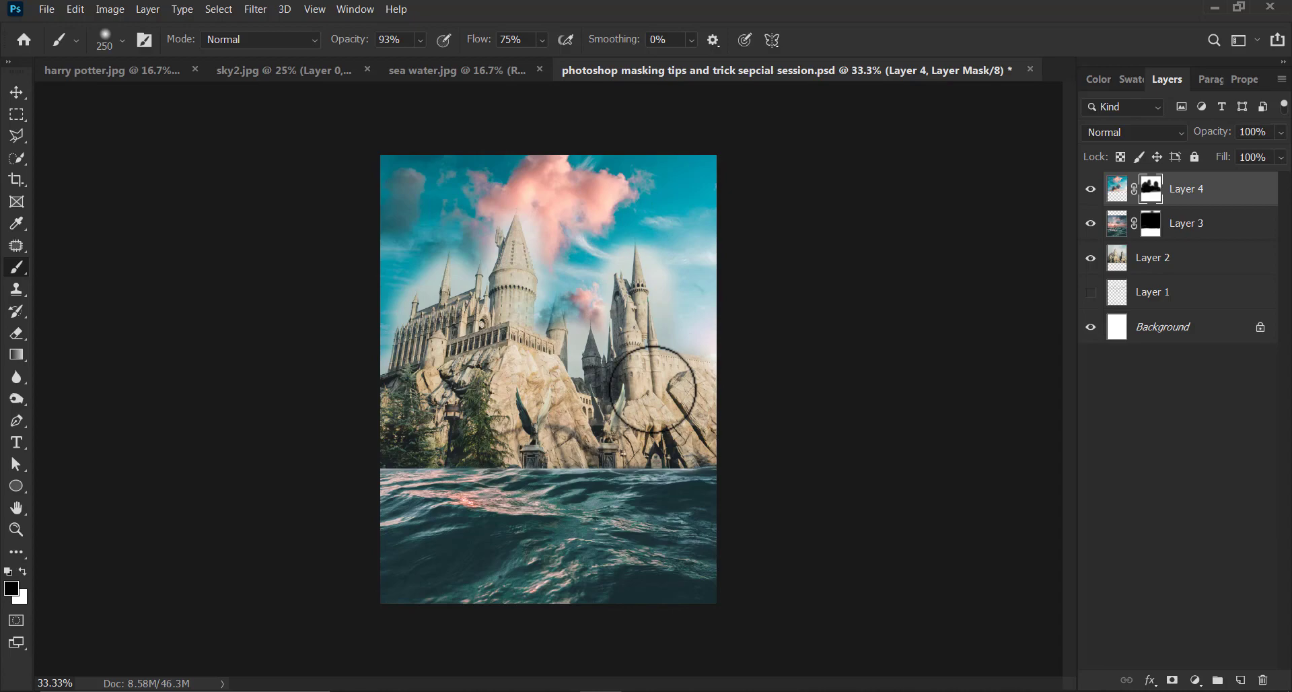
Step: Reduce the mask brush to 90 px and set its opacity to 39% and its flow to 22%
key(ctrl+plus)
key(ctrl+plus)
key(ctrl+plus)
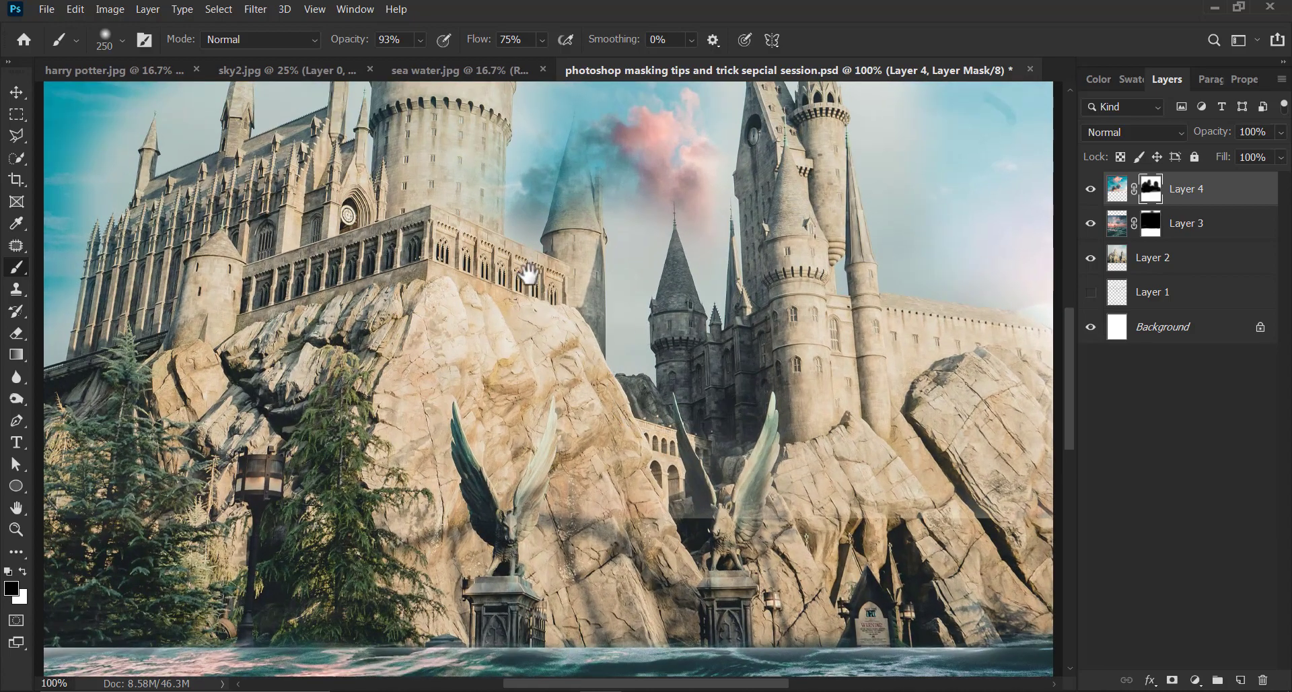
drag(529, 274, 534, 412)
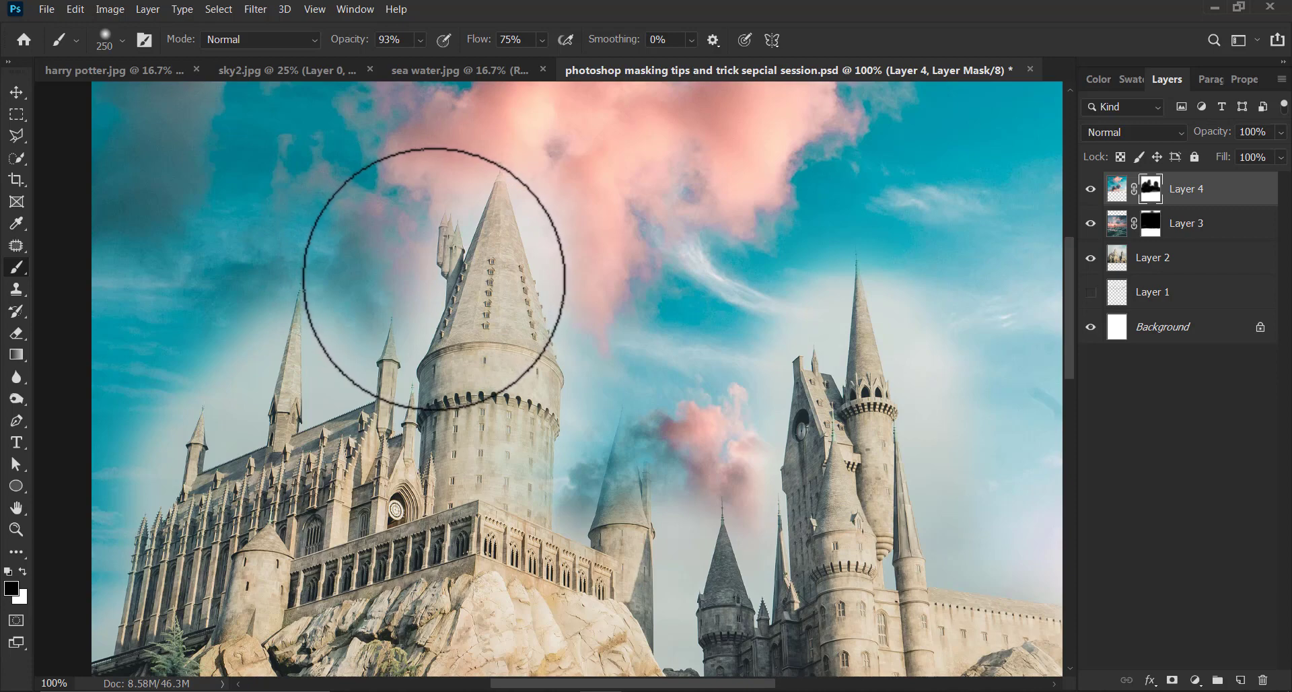
key(bracketleft)
key(bracketleft)
key(bracketleft)
key(bracketleft)
key(bracketleft)
key(bracketleft)
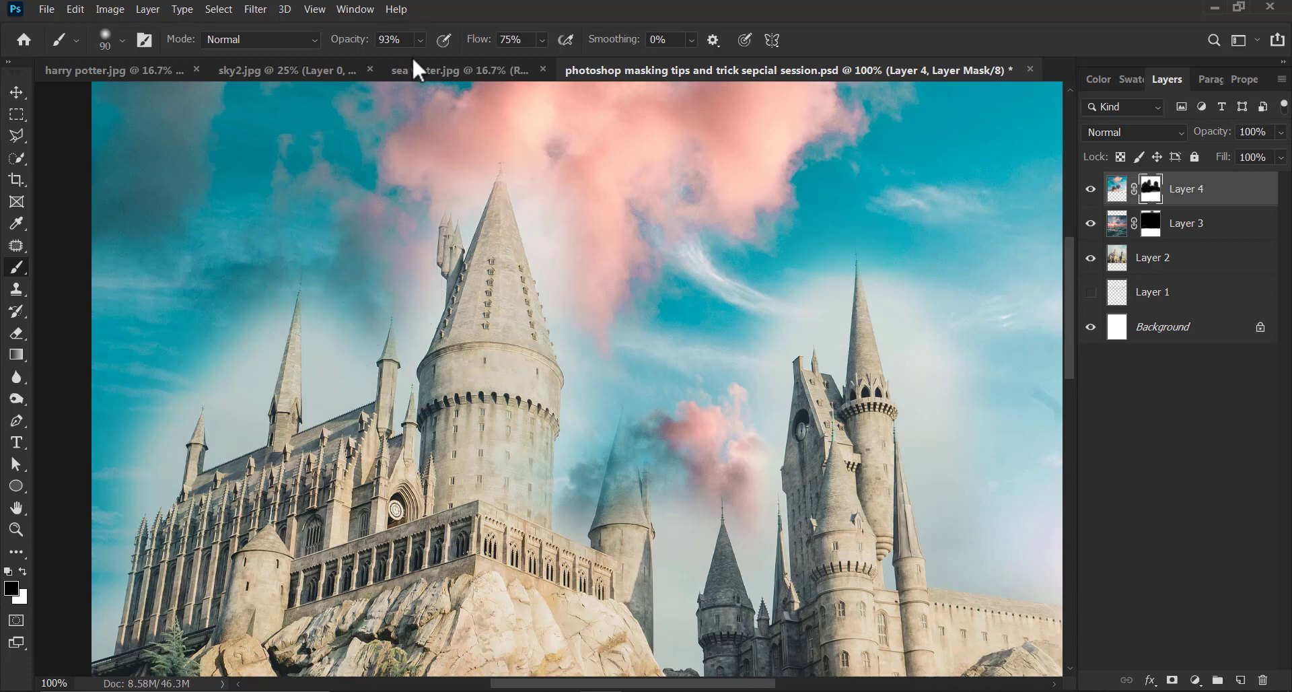
drag(421, 40, 402, 58)
click(542, 41)
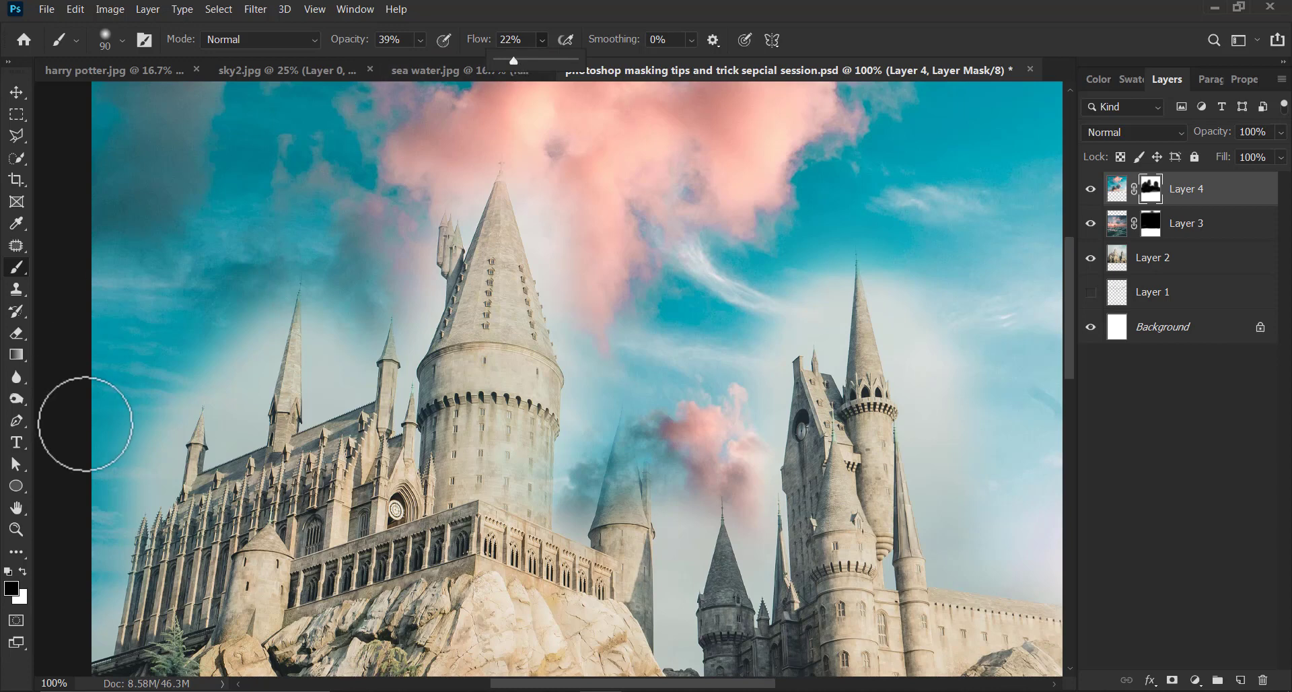
Step: Paint Layer 4's mask along the castle's left edge in black, and switch to white to restore sky above the left roofline
mouse_move(215, 378)
mouse_down()
mouse_move(147, 401)
mouse_move(167, 471)
mouse_up()
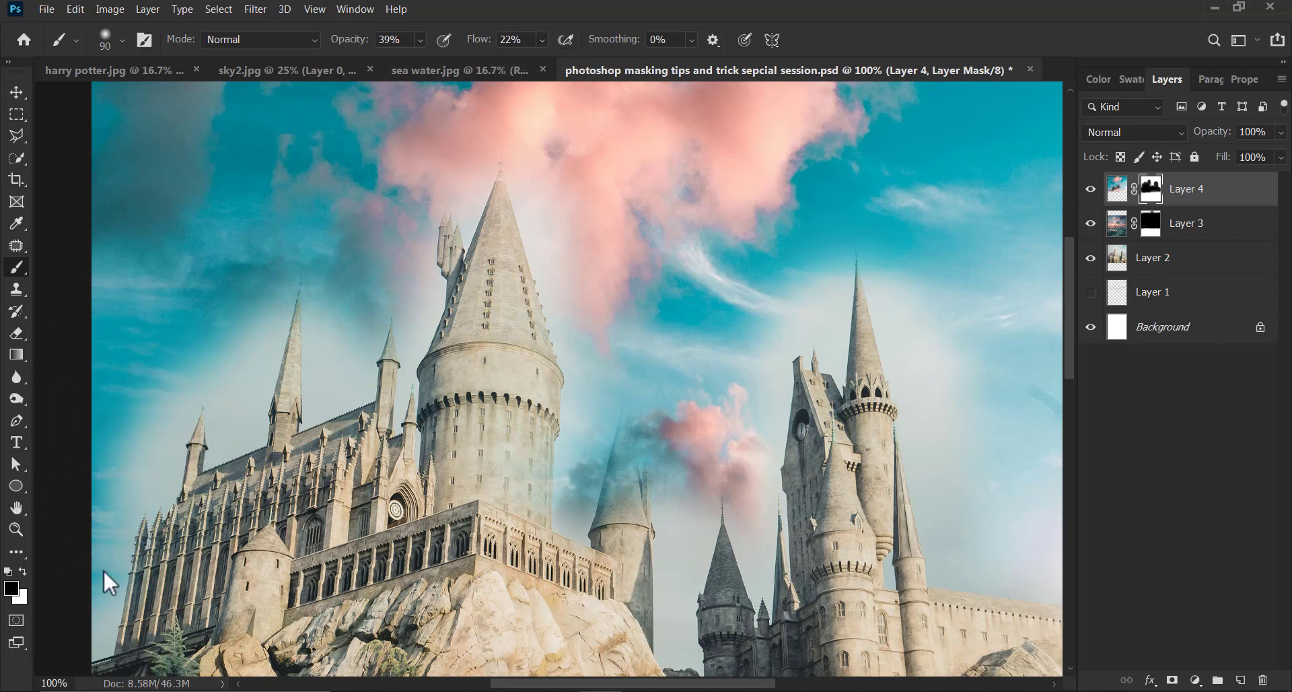
drag(104, 572, 122, 603)
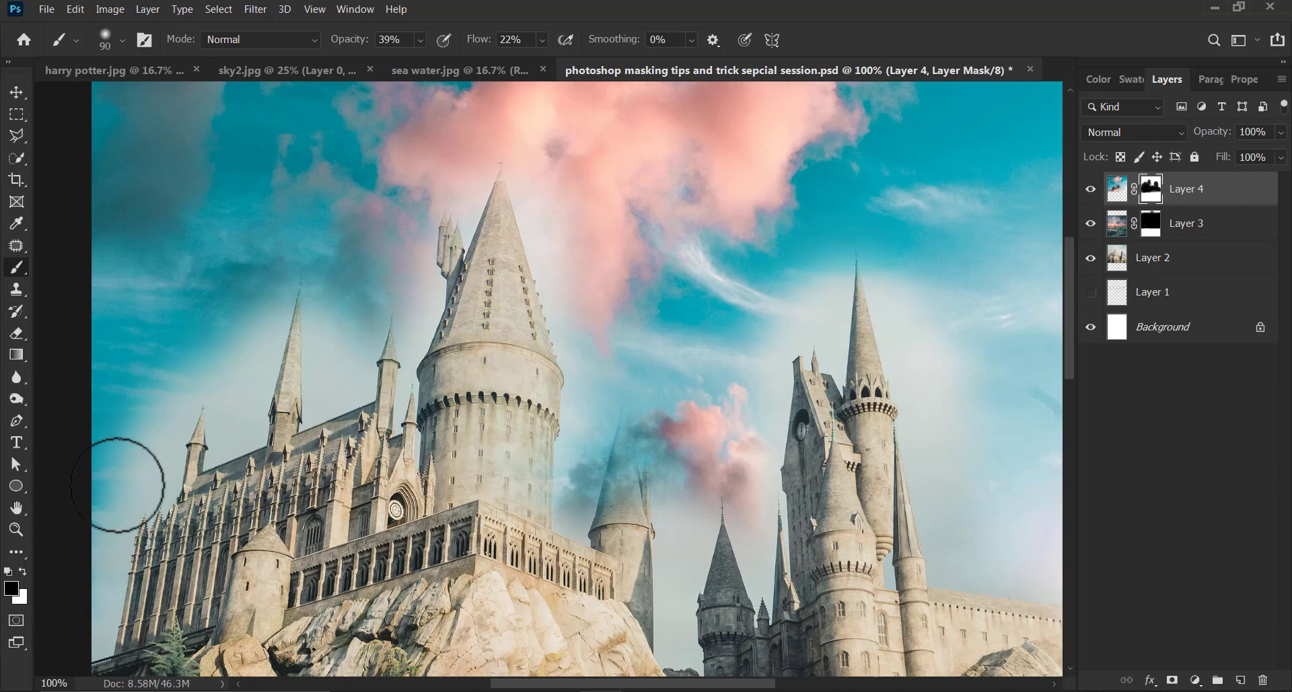
mouse_move(118, 484)
mouse_down()
mouse_move(187, 436)
mouse_move(193, 521)
mouse_up()
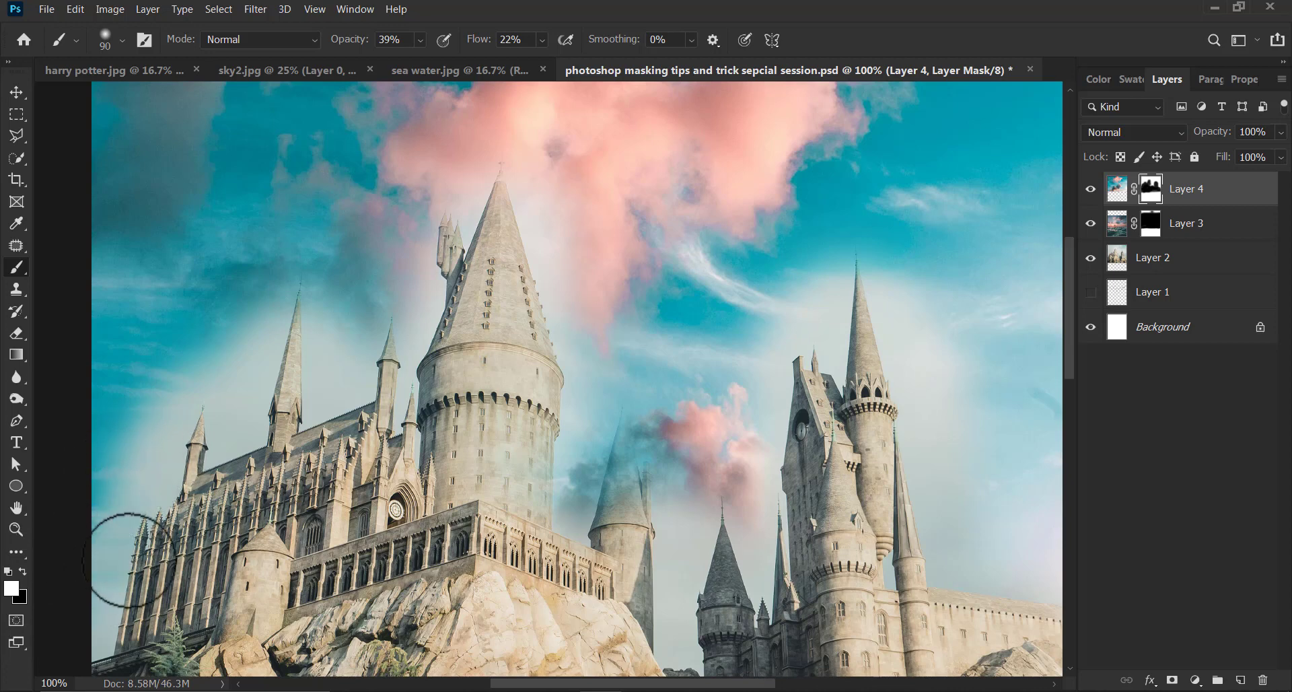
mouse_move(119, 513)
mouse_down()
mouse_move(148, 471)
mouse_move(165, 506)
mouse_move(142, 388)
mouse_move(252, 379)
mouse_move(232, 404)
mouse_move(267, 317)
mouse_move(246, 335)
mouse_move(273, 317)
mouse_move(310, 317)
mouse_move(317, 294)
mouse_move(334, 305)
mouse_move(327, 360)
mouse_move(358, 358)
mouse_up()
Step: Paint white around the left spires and main tower with a 60 px brush at 21% opacity and 13% flow
key([)
key([)
key([)
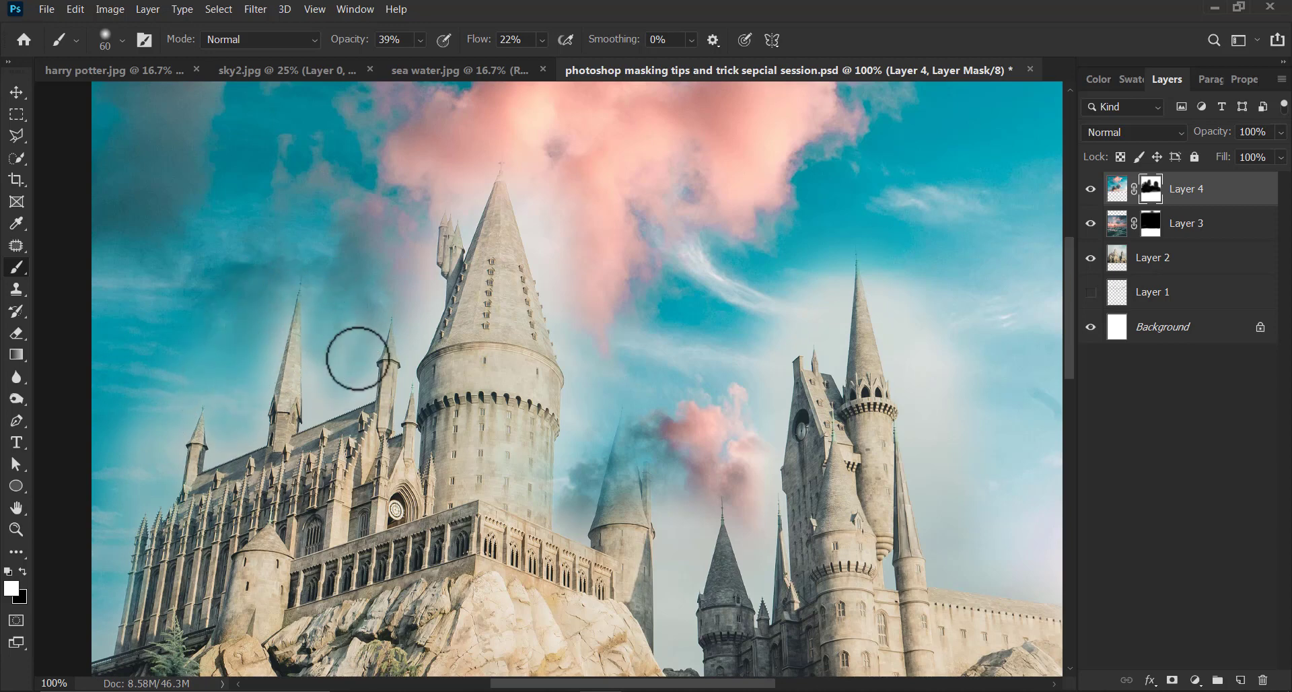
click(418, 44)
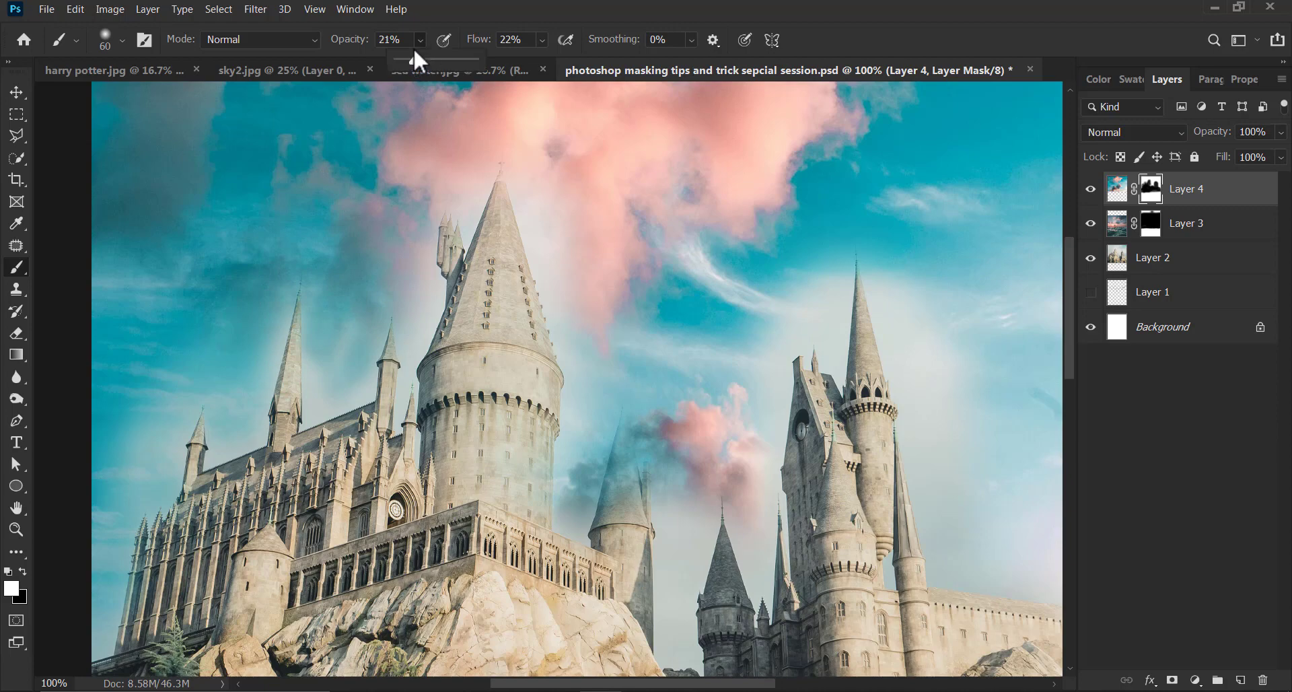
click(542, 40)
drag(546, 60, 540, 60)
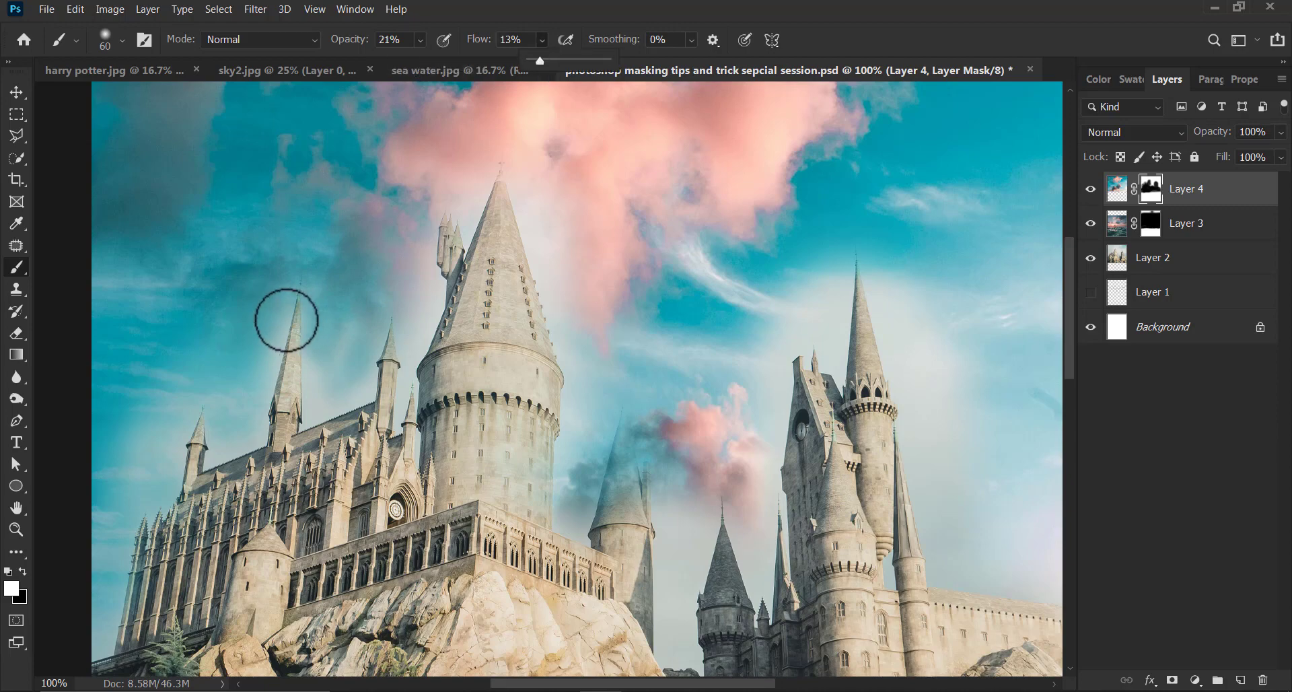
mouse_move(311, 335)
mouse_down()
mouse_move(309, 389)
mouse_move(328, 345)
mouse_move(351, 397)
mouse_move(360, 351)
mouse_move(344, 347)
mouse_move(380, 338)
mouse_move(384, 307)
mouse_move(298, 299)
mouse_move(313, 336)
mouse_move(271, 357)
mouse_move(239, 400)
mouse_up()
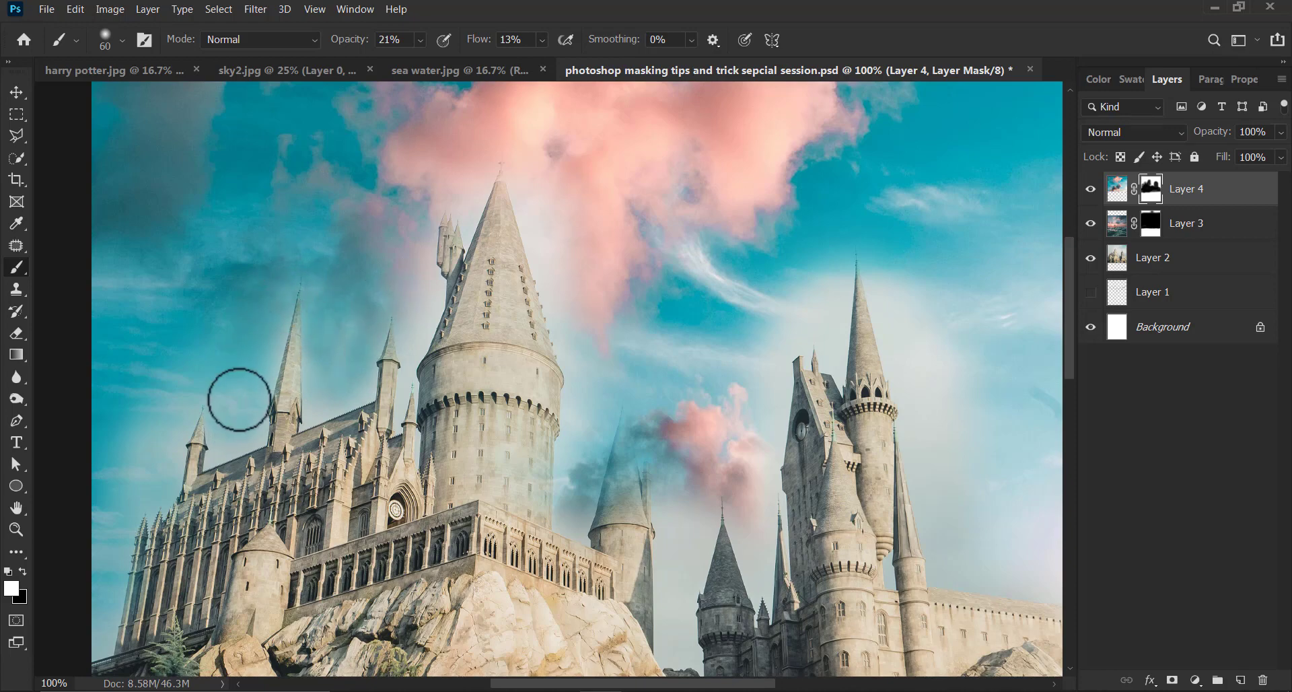
mouse_move(438, 271)
mouse_down()
mouse_move(405, 402)
mouse_move(434, 358)
mouse_up()
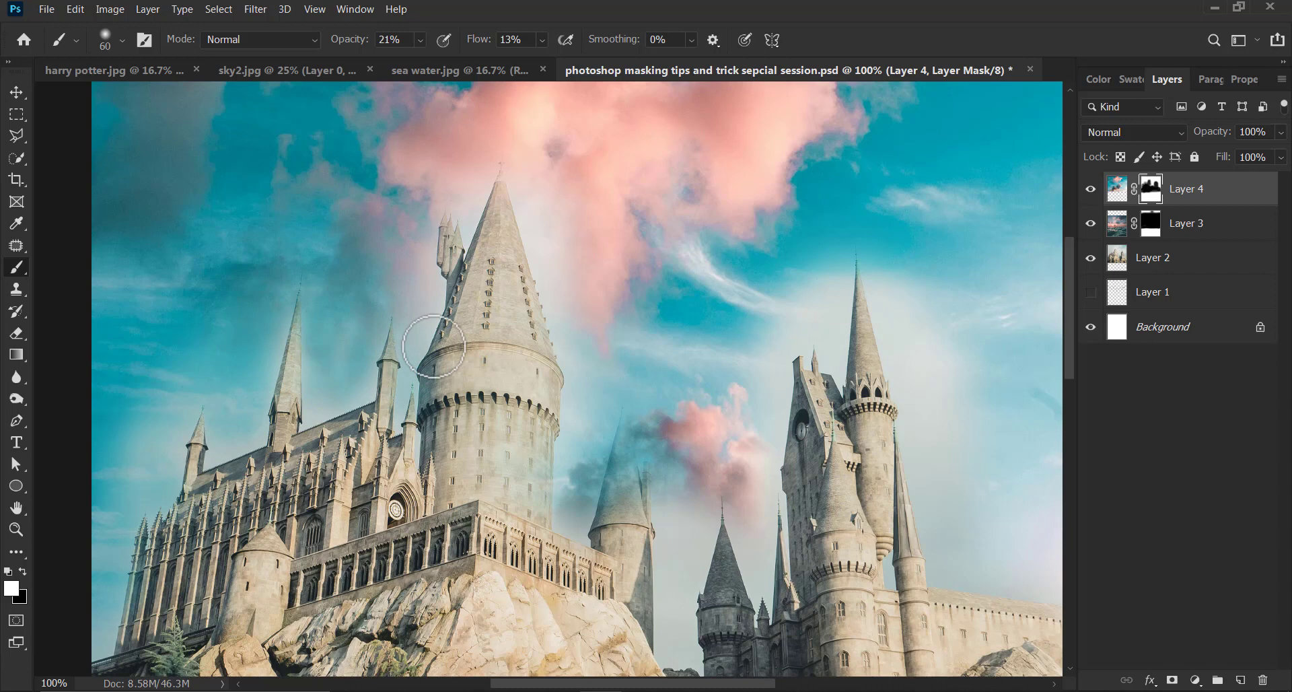
mouse_move(249, 327)
mouse_down()
mouse_move(270, 376)
mouse_move(222, 404)
mouse_move(206, 389)
mouse_move(207, 423)
mouse_move(214, 374)
mouse_move(158, 470)
mouse_move(170, 449)
mouse_move(225, 449)
mouse_move(248, 415)
mouse_up()
Step: Restore sky between the main tower and the right-hand towers by painting the mask white with an 80 px and a 50 px brush
drag(508, 345, 395, 386)
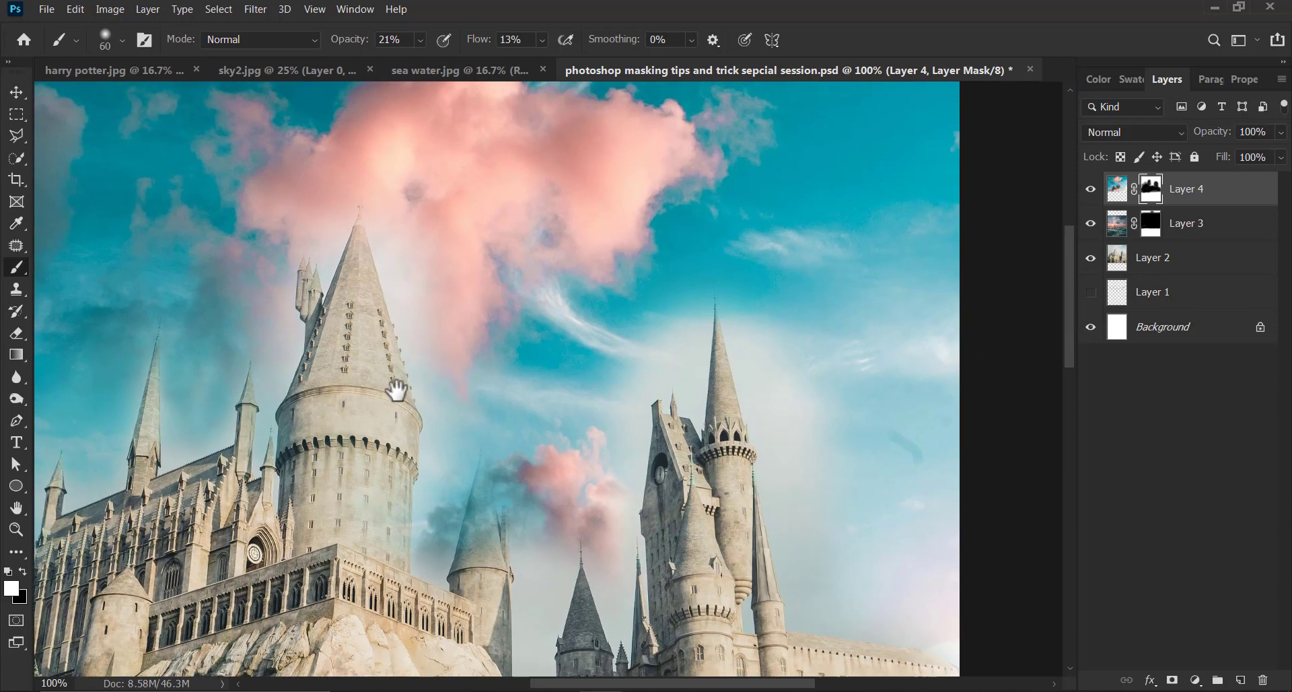
drag(389, 300, 375, 332)
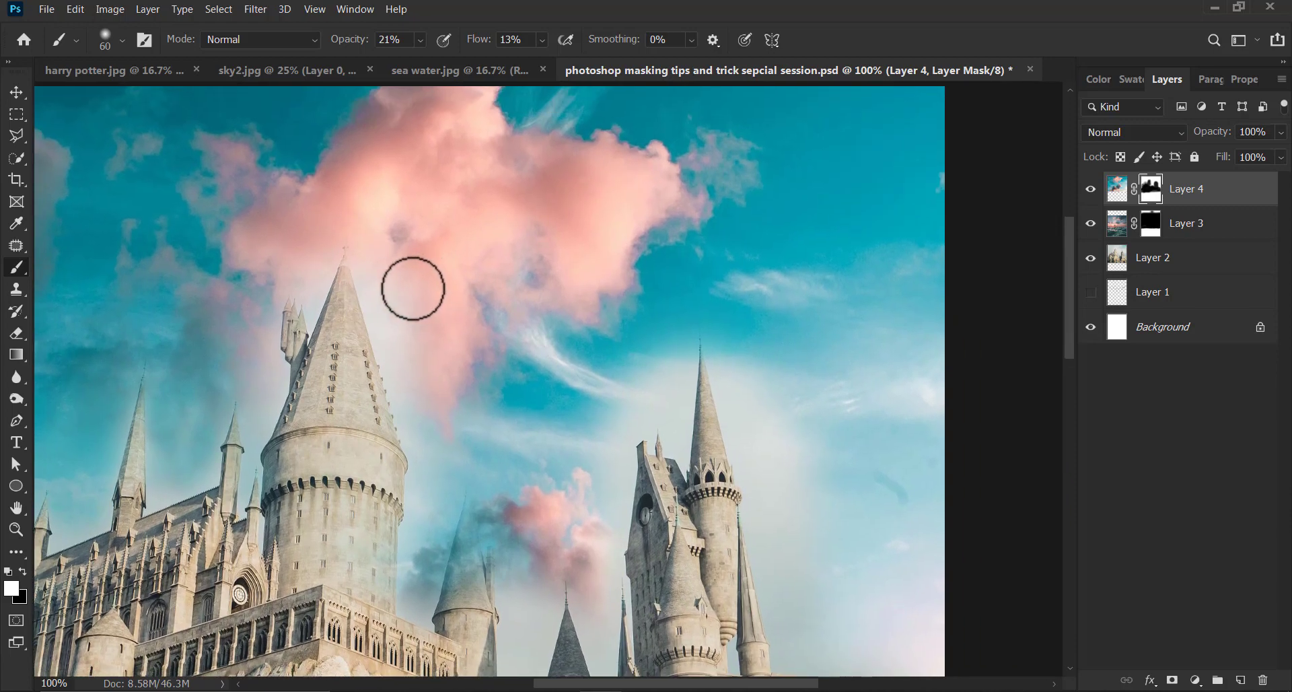
key(bracketright)
key(bracketright)
mouse_move(436, 385)
mouse_down()
mouse_move(412, 405)
mouse_move(398, 352)
mouse_move(429, 437)
mouse_move(346, 235)
mouse_move(318, 282)
mouse_up()
key(ctrl+z)
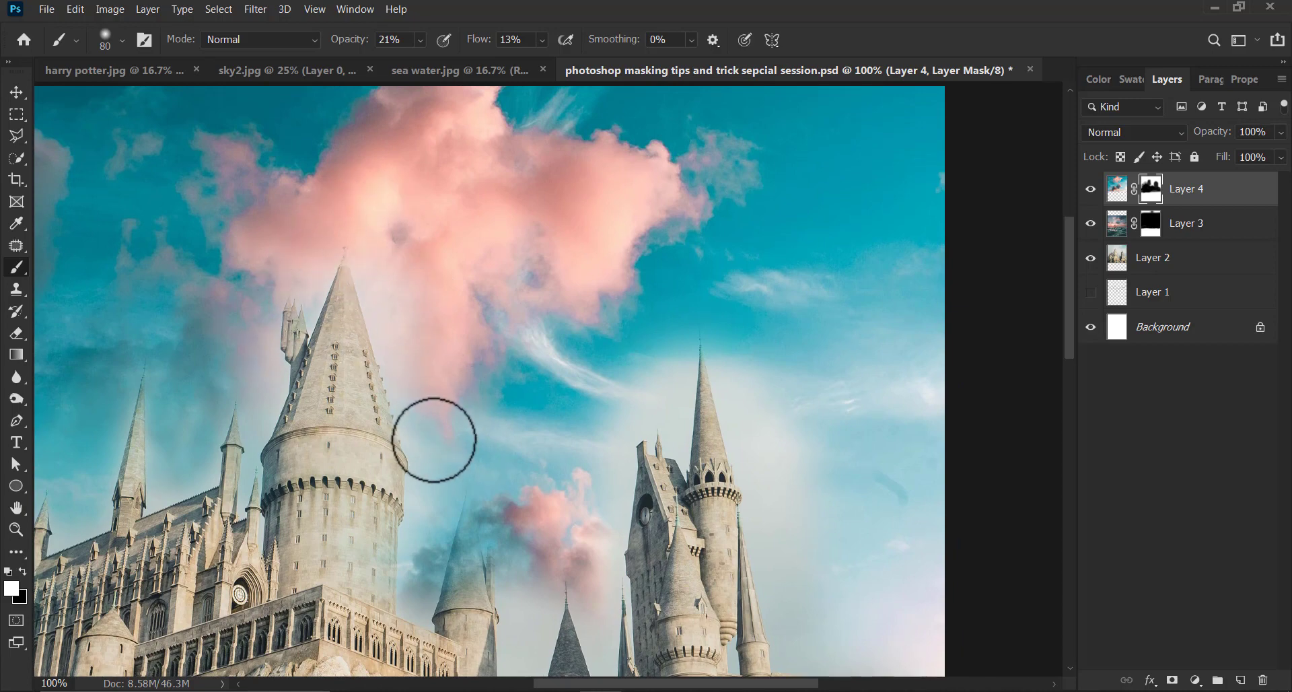
drag(420, 400, 400, 268)
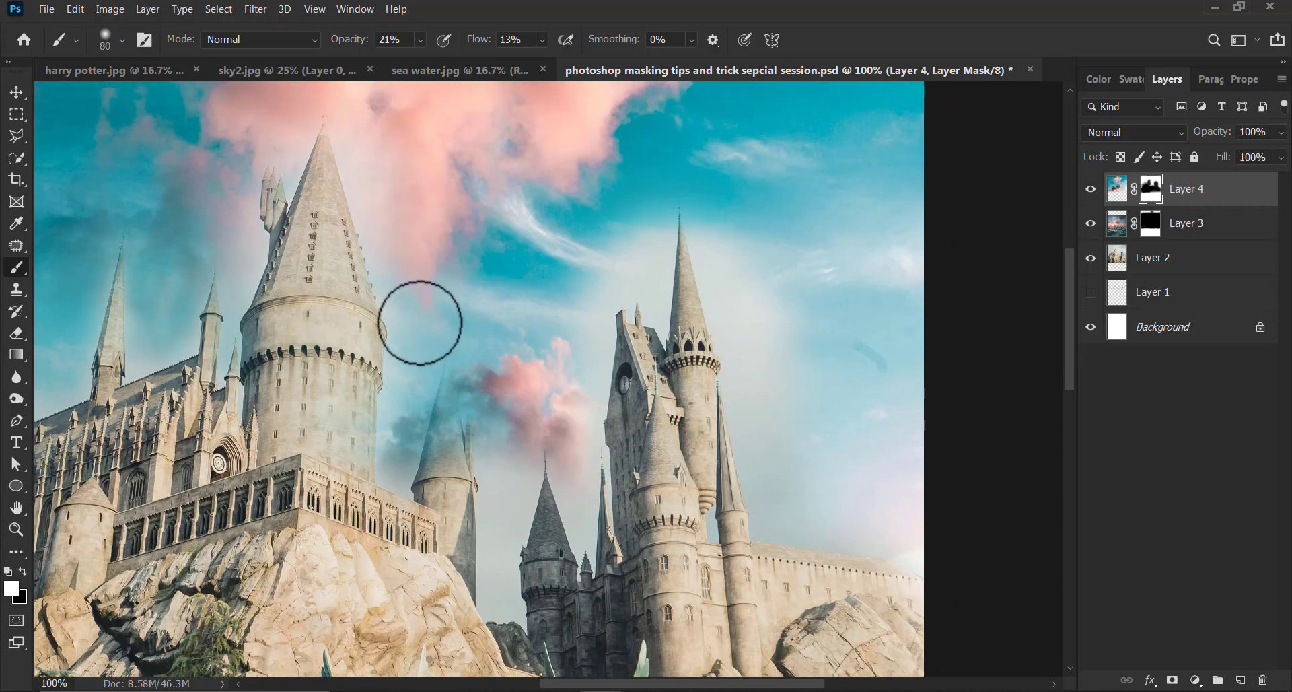
key(ctrl+z)
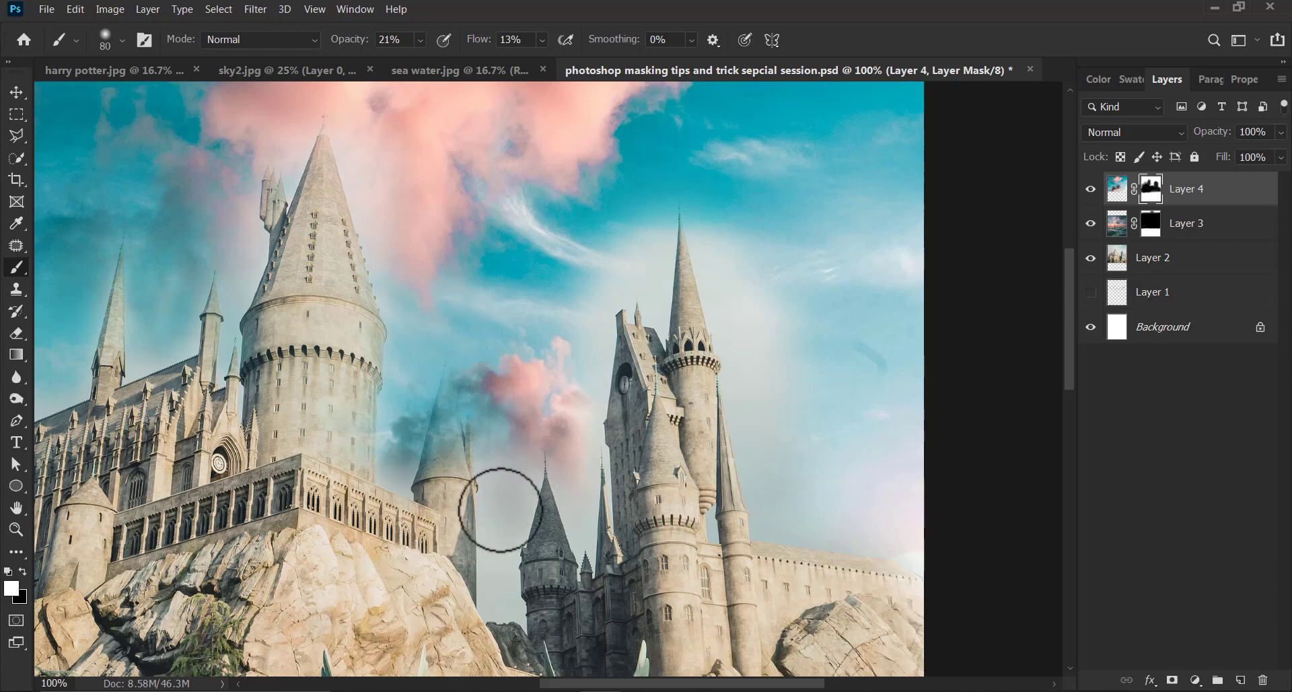
drag(500, 513, 502, 578)
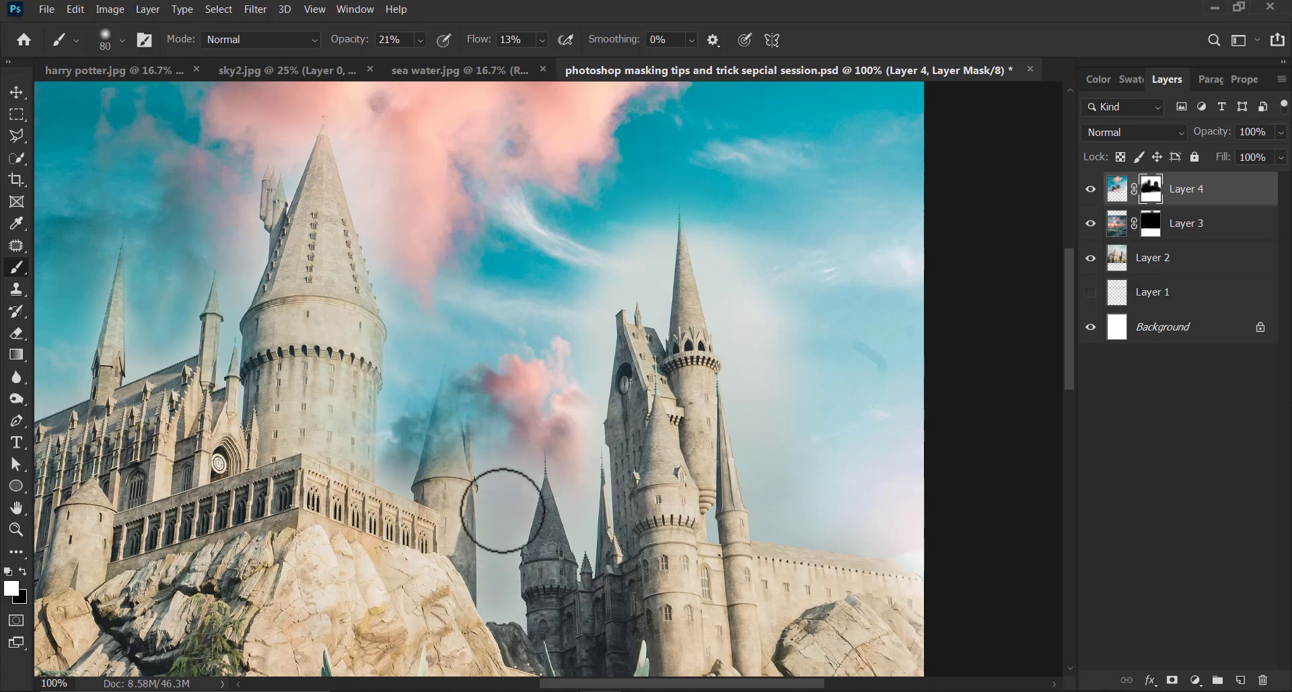
mouse_move(576, 469)
mouse_down()
mouse_move(608, 411)
mouse_move(580, 444)
mouse_up()
key([)
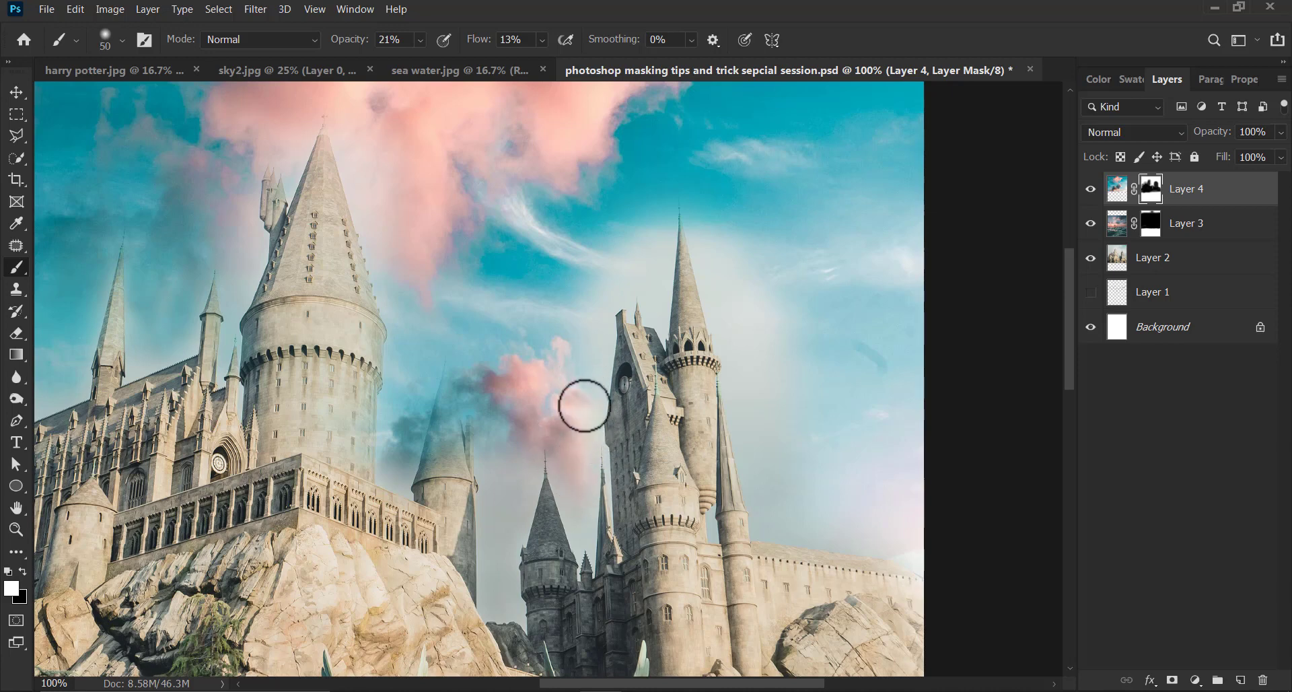
mouse_move(593, 402)
mouse_down()
mouse_move(601, 376)
mouse_move(591, 464)
mouse_move(606, 363)
mouse_move(594, 353)
mouse_move(580, 428)
mouse_move(603, 344)
mouse_move(581, 357)
mouse_move(594, 352)
mouse_move(601, 371)
mouse_move(594, 396)
mouse_move(600, 266)
mouse_move(655, 297)
mouse_move(634, 275)
mouse_move(631, 289)
mouse_move(652, 229)
mouse_move(618, 292)
mouse_move(619, 252)
mouse_move(638, 309)
mouse_up()
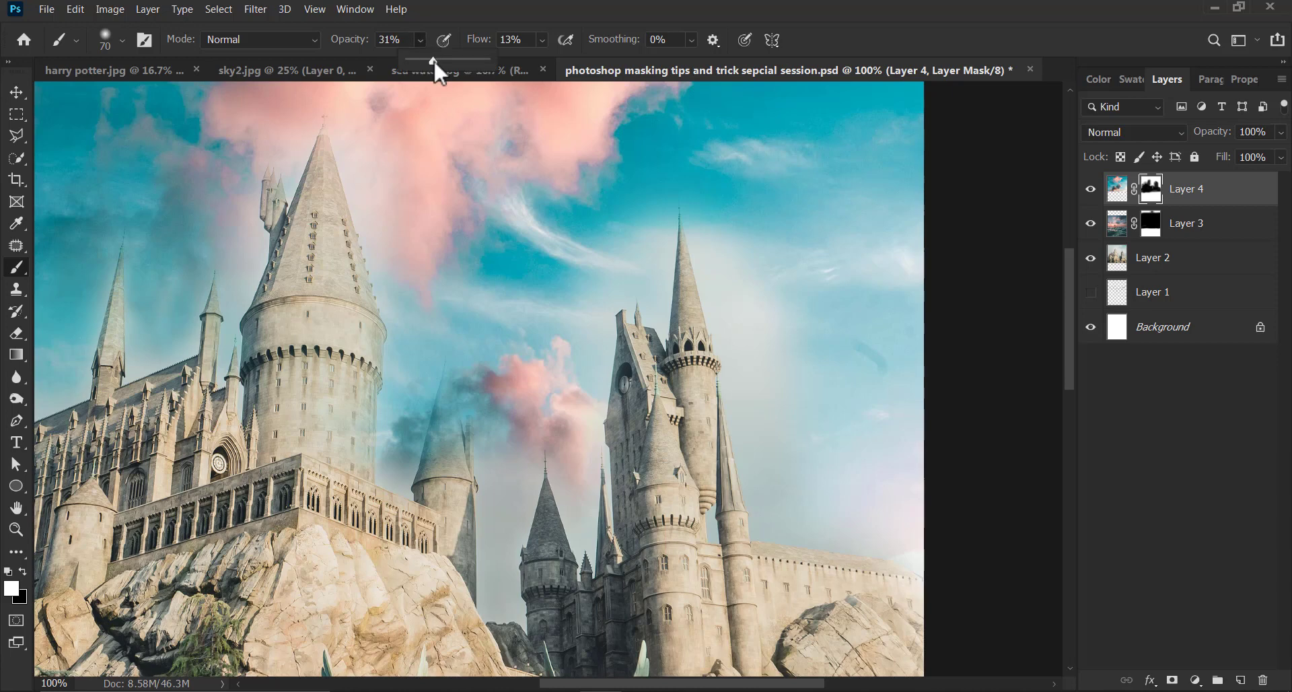
Step: Paint white over the pale halo around the right-hand towers at 31% opacity and 30% flow, enlarging the brush up to 150 px
click(542, 40)
drag(546, 59, 559, 60)
mouse_move(664, 310)
mouse_down()
mouse_move(642, 241)
mouse_move(591, 306)
mouse_move(655, 231)
mouse_move(639, 283)
mouse_move(666, 232)
mouse_move(569, 309)
mouse_move(602, 338)
mouse_move(628, 308)
mouse_move(661, 209)
mouse_move(687, 191)
mouse_move(722, 272)
mouse_move(789, 326)
mouse_move(782, 263)
mouse_move(760, 294)
mouse_move(768, 318)
mouse_move(815, 277)
mouse_move(800, 258)
mouse_move(848, 271)
mouse_move(917, 254)
mouse_move(896, 279)
mouse_move(759, 265)
mouse_move(755, 374)
mouse_move(743, 350)
mouse_move(761, 380)
mouse_move(783, 334)
mouse_move(829, 444)
mouse_move(826, 535)
mouse_move(846, 488)
mouse_move(759, 326)
mouse_move(742, 339)
mouse_move(740, 284)
mouse_move(728, 336)
mouse_move(878, 478)
mouse_move(849, 532)
mouse_move(799, 556)
mouse_move(915, 523)
mouse_move(927, 437)
mouse_move(866, 446)
mouse_move(913, 530)
mouse_up()
key(bracketright)
key(bracketright)
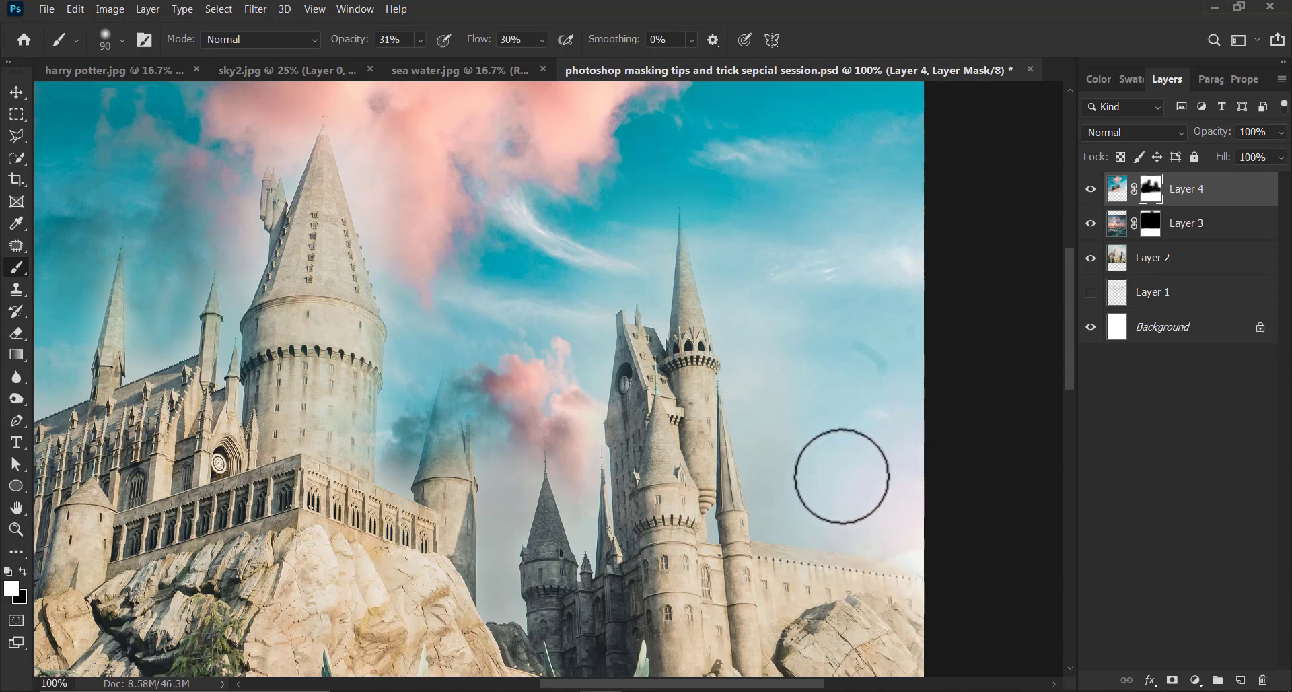
key(bracketright)
key(bracketright)
key(bracketright)
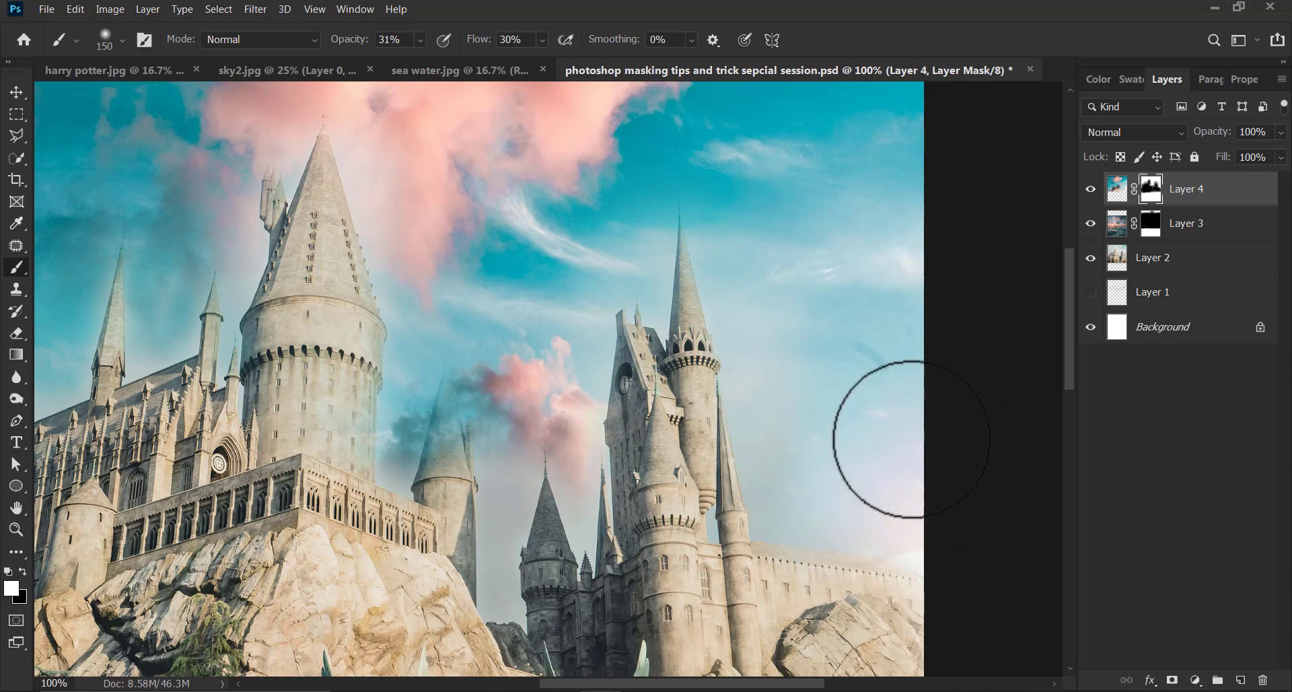
Step: Lower the sky's Layer 4 opacity to 55%
key(ctrl+minus)
key(ctrl+minus)
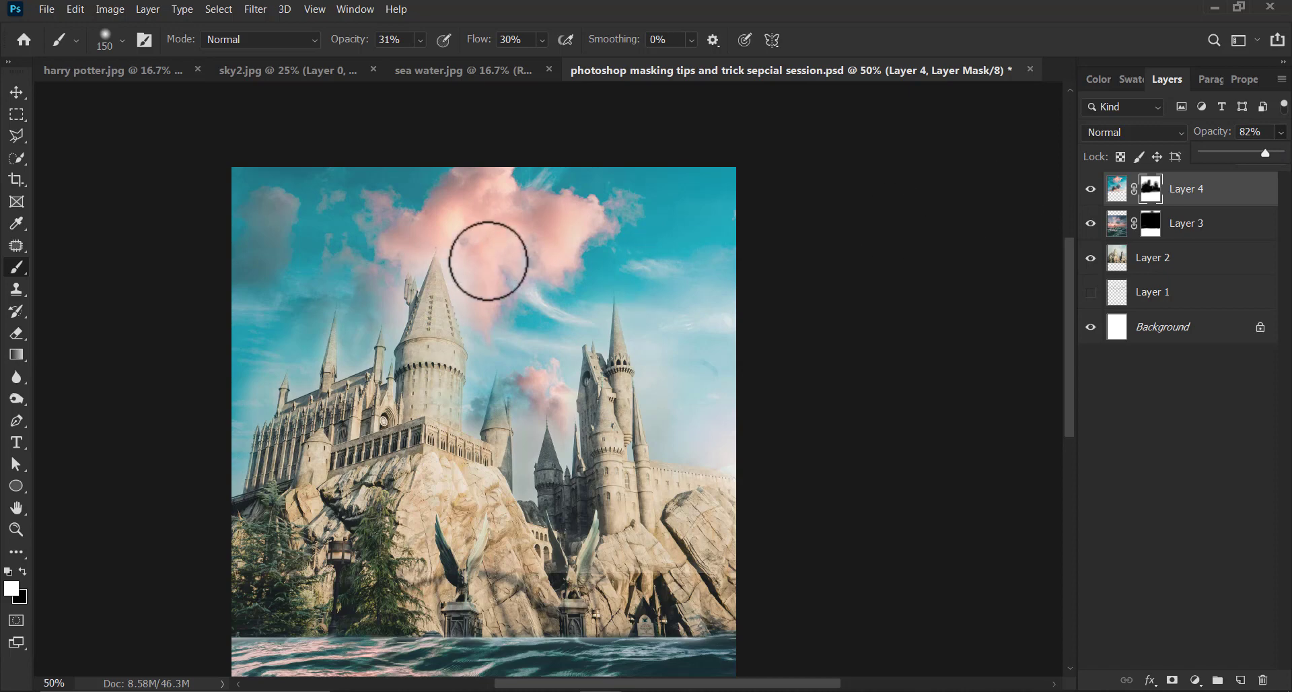
drag(1258, 157, 1245, 154)
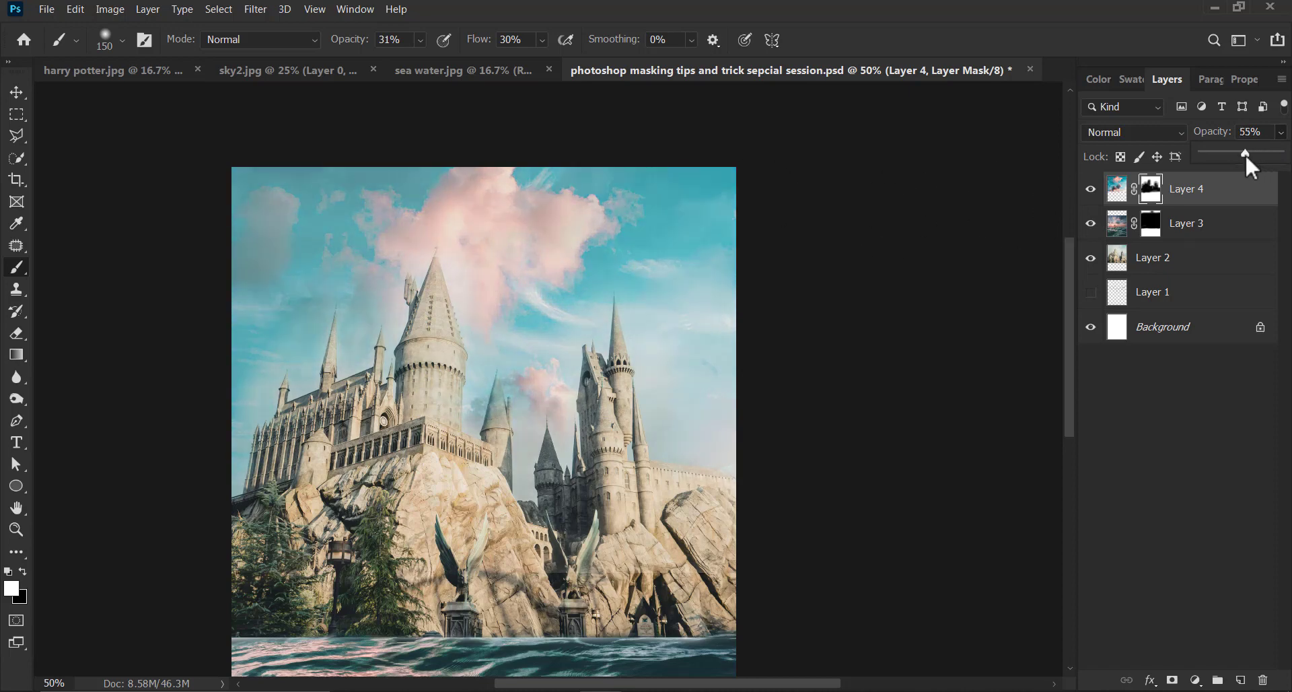
Step: Touch up the sky around the main tower's pointed roof by painting Layer 4's mask white with the 150 px brush
click(16, 92)
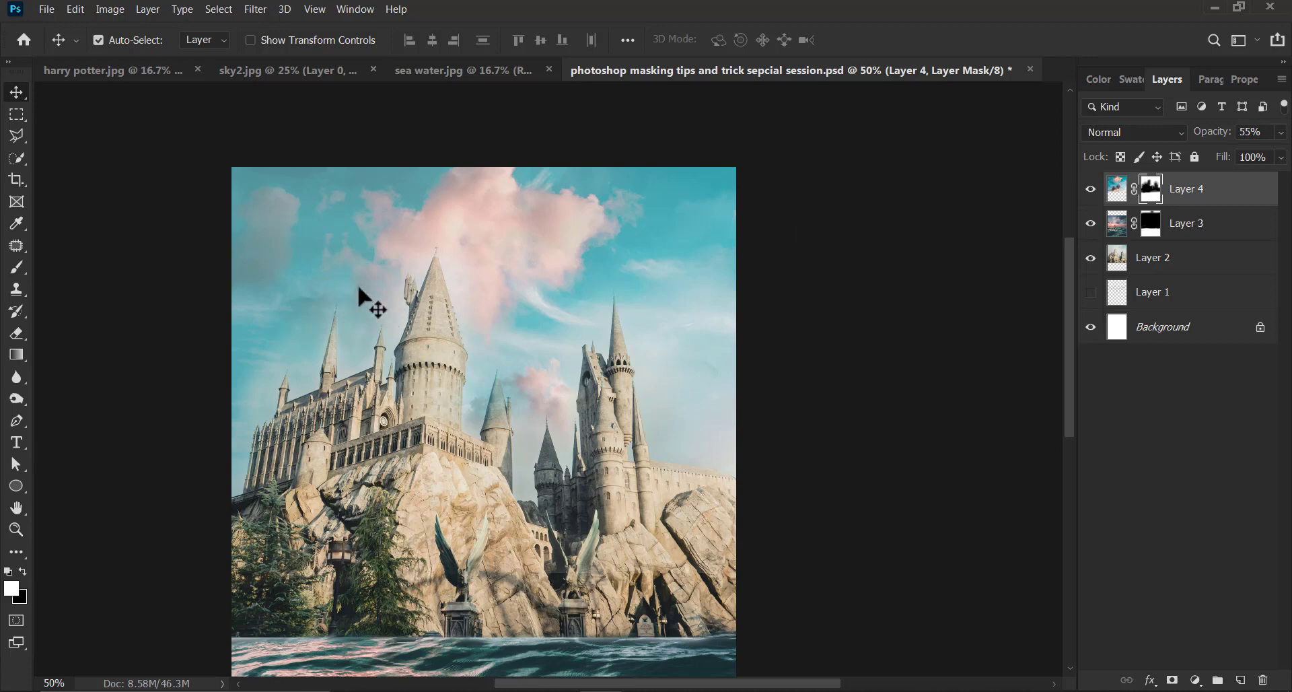
click(20, 268)
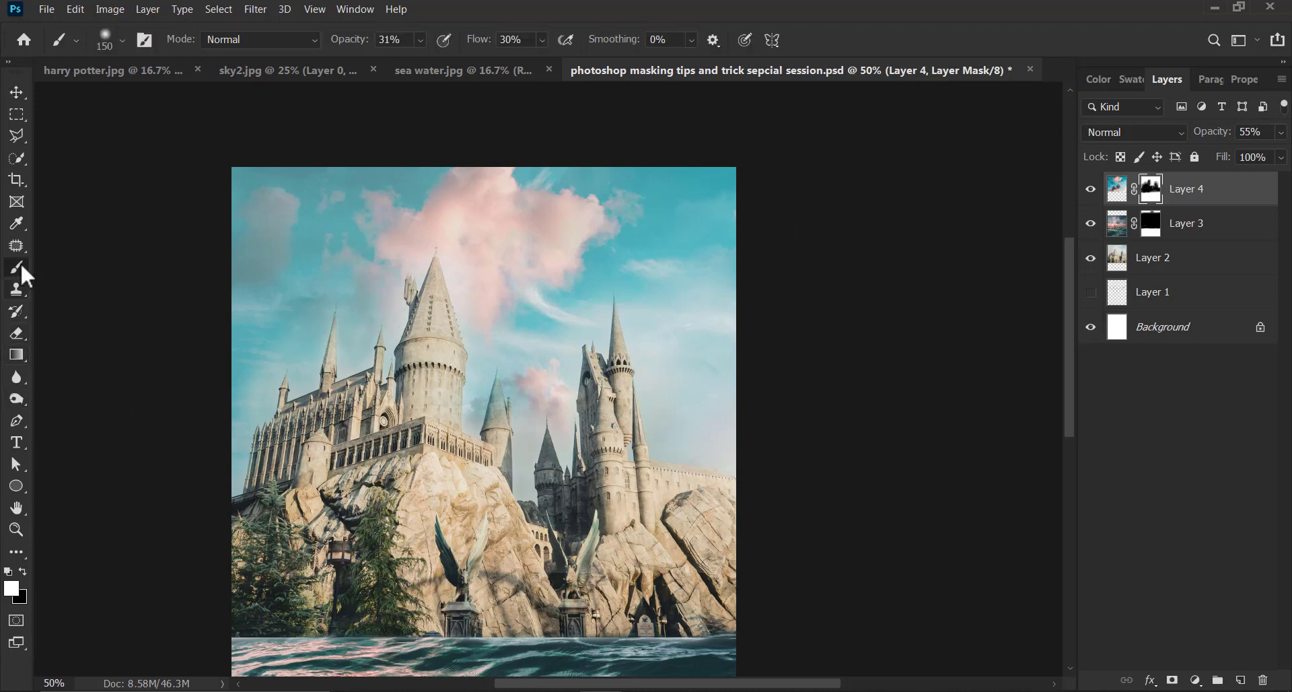
mouse_move(419, 274)
mouse_down()
mouse_move(462, 292)
mouse_move(453, 278)
mouse_move(430, 280)
mouse_move(461, 323)
mouse_move(441, 253)
mouse_move(468, 308)
mouse_move(437, 237)
mouse_move(386, 327)
mouse_move(462, 237)
mouse_move(473, 321)
mouse_move(495, 313)
mouse_move(480, 362)
mouse_up()
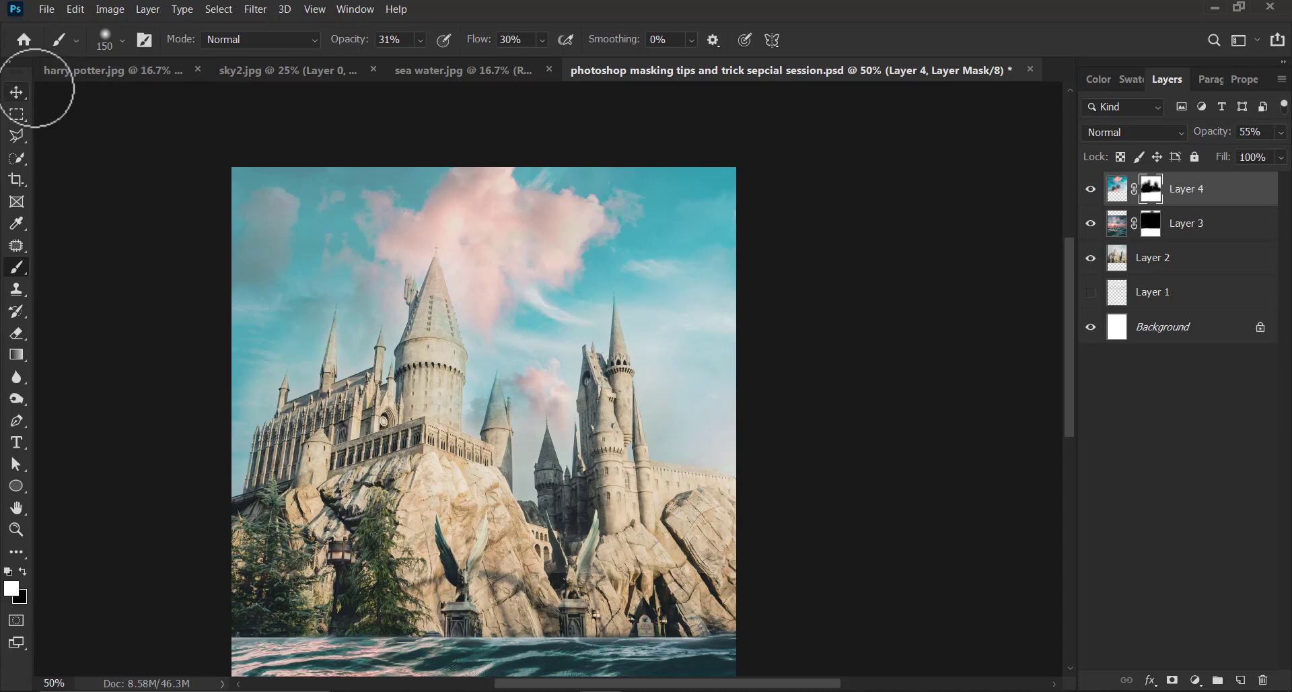
click(16, 92)
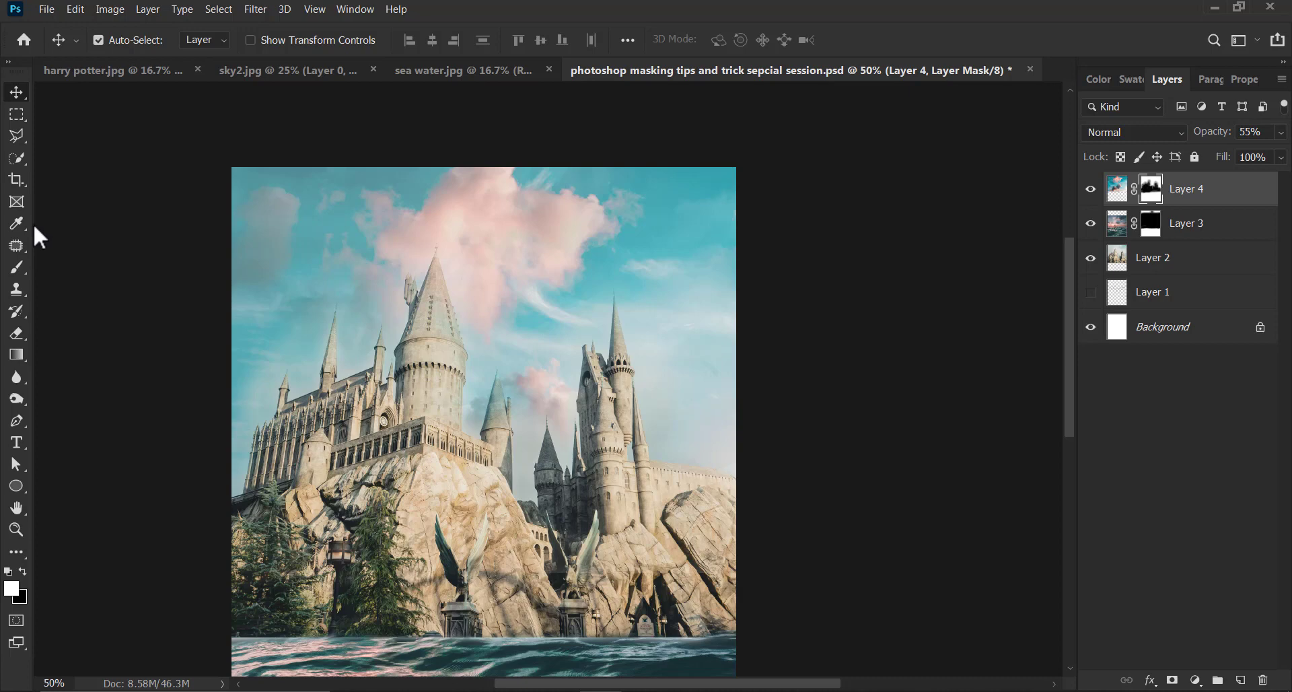
click(17, 267)
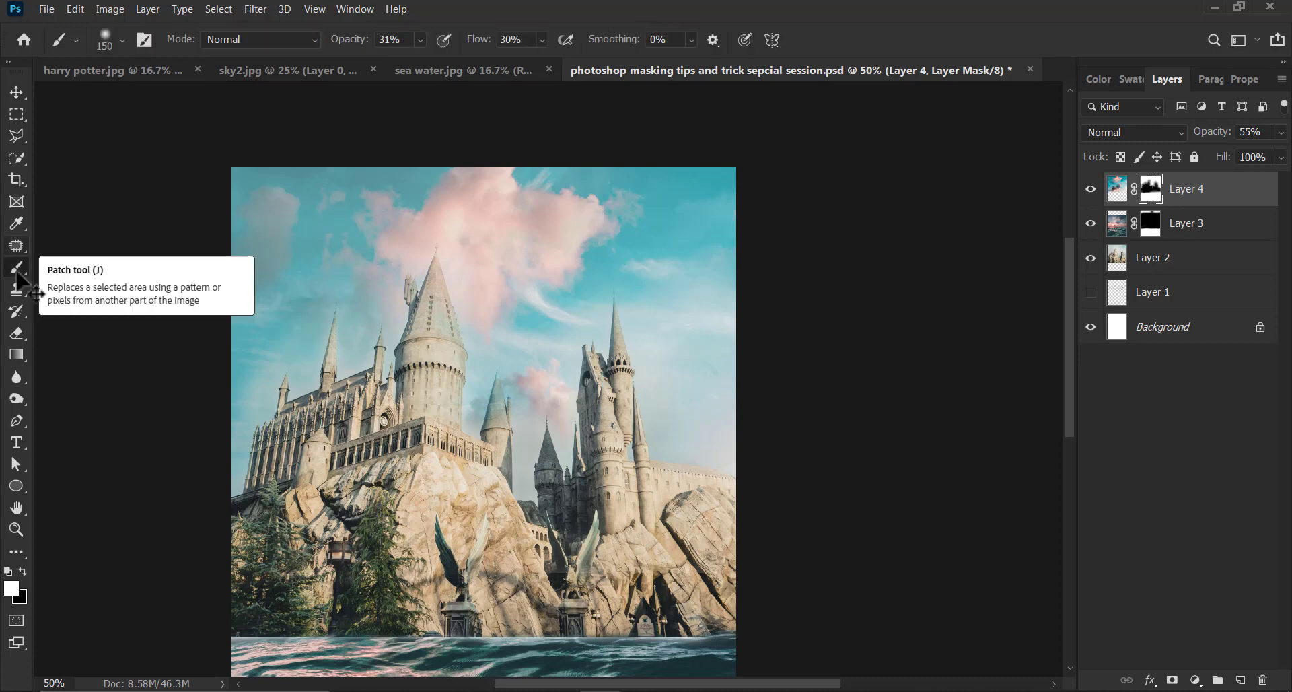